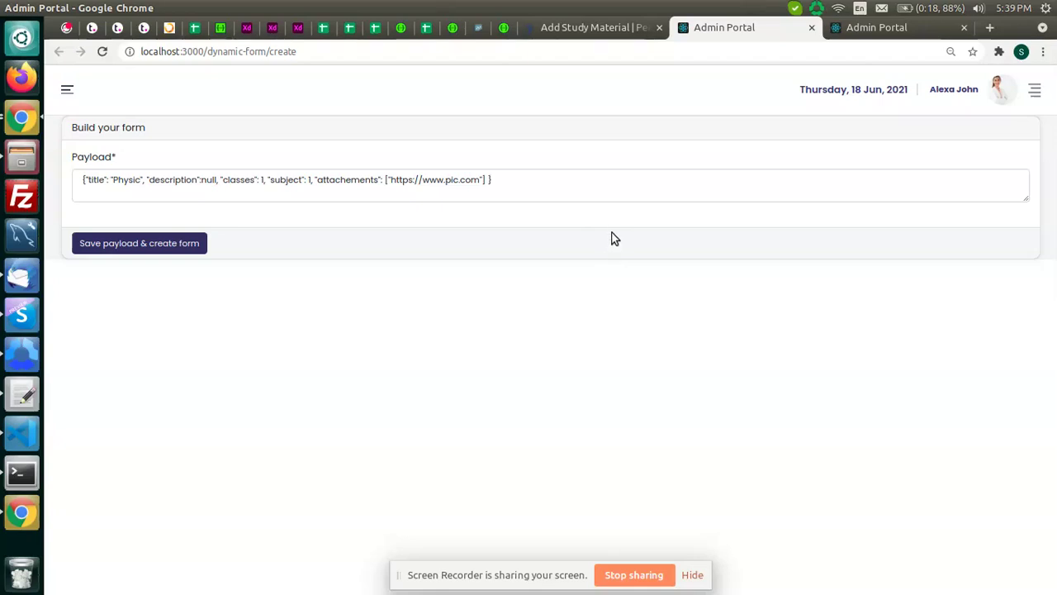
drag(507, 180, 568, 198)
click(99, 179)
click(574, 194)
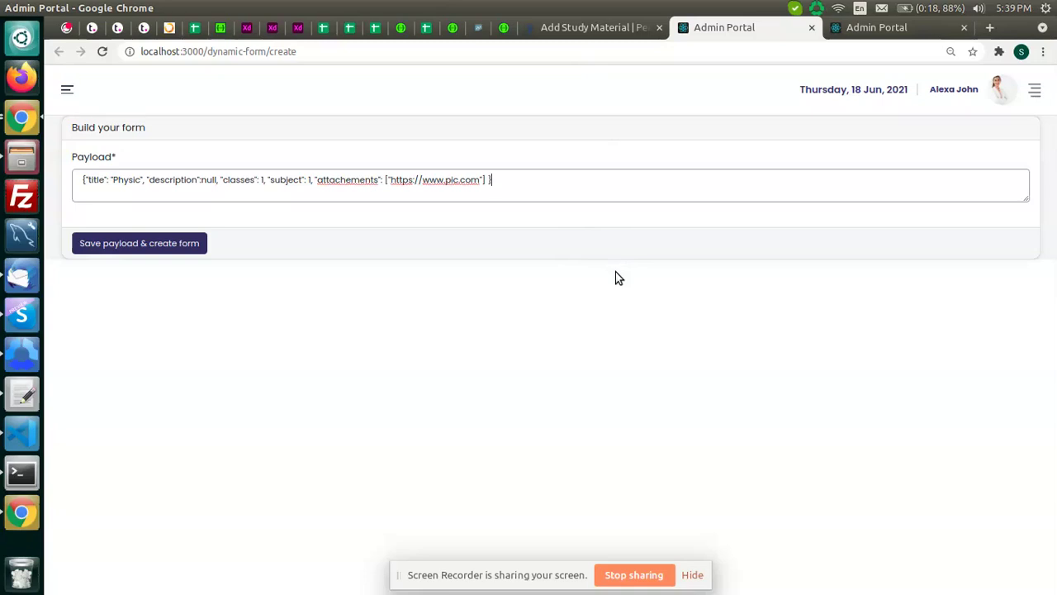
click(587, 33)
click(703, 33)
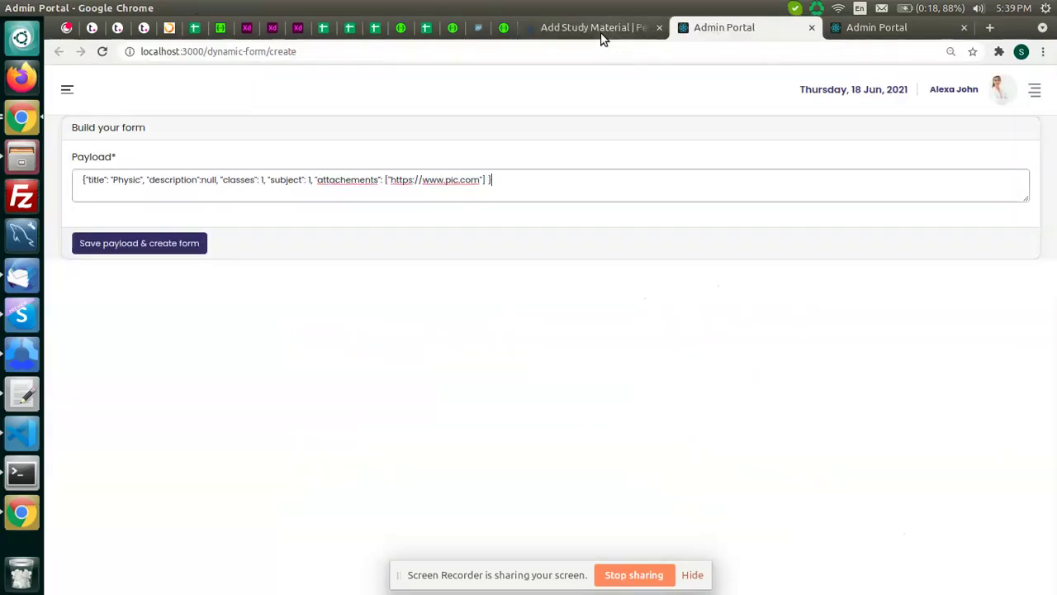
Copy the sample request payload from the description of the POST /study-material/ endpoint on the Swagger API page.
click(511, 33)
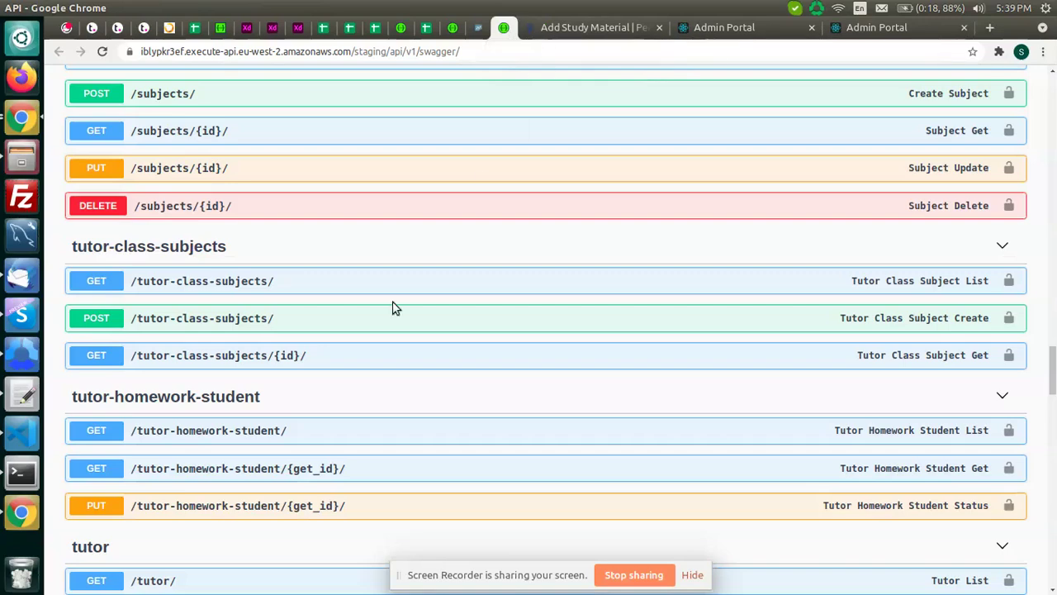
scroll(491, 210, up, 5)
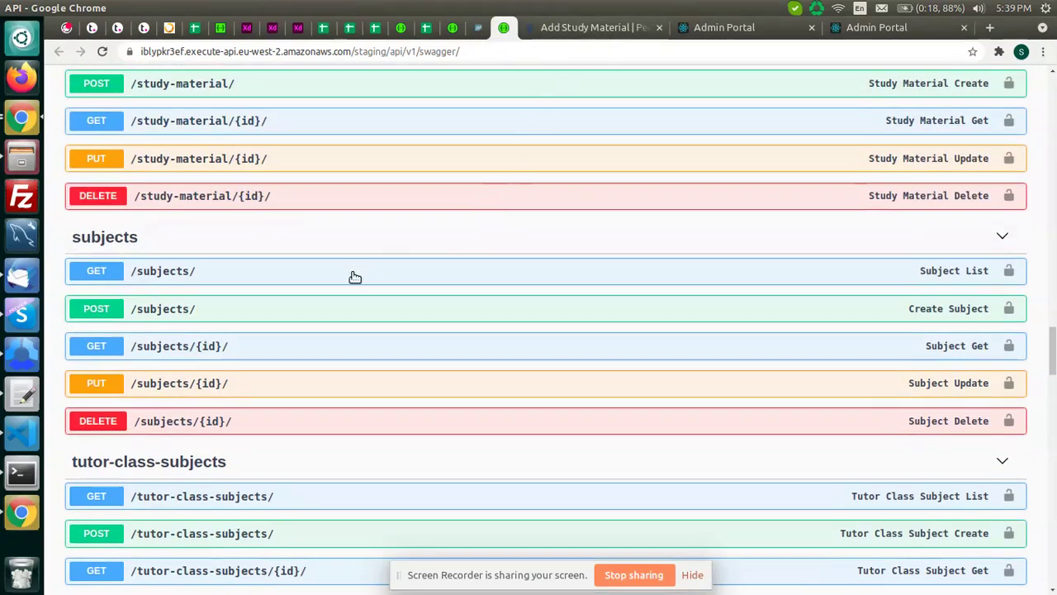
scroll(364, 273, up, 3)
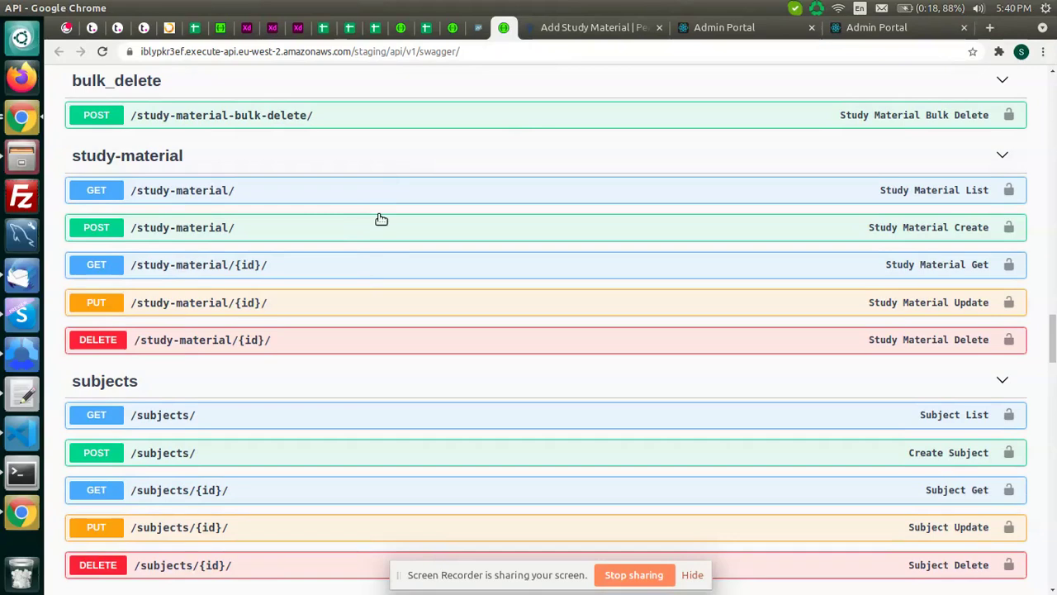
click(379, 230)
scroll(378, 229, down, 3)
scroll(412, 208, up, 2)
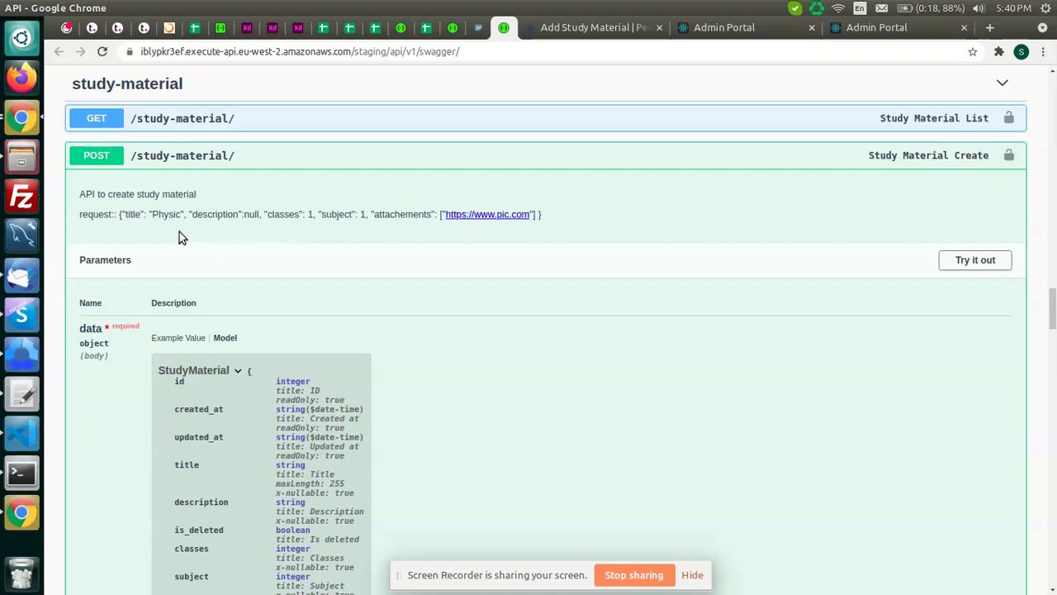
drag(118, 214, 555, 218)
key(ctrl+c)
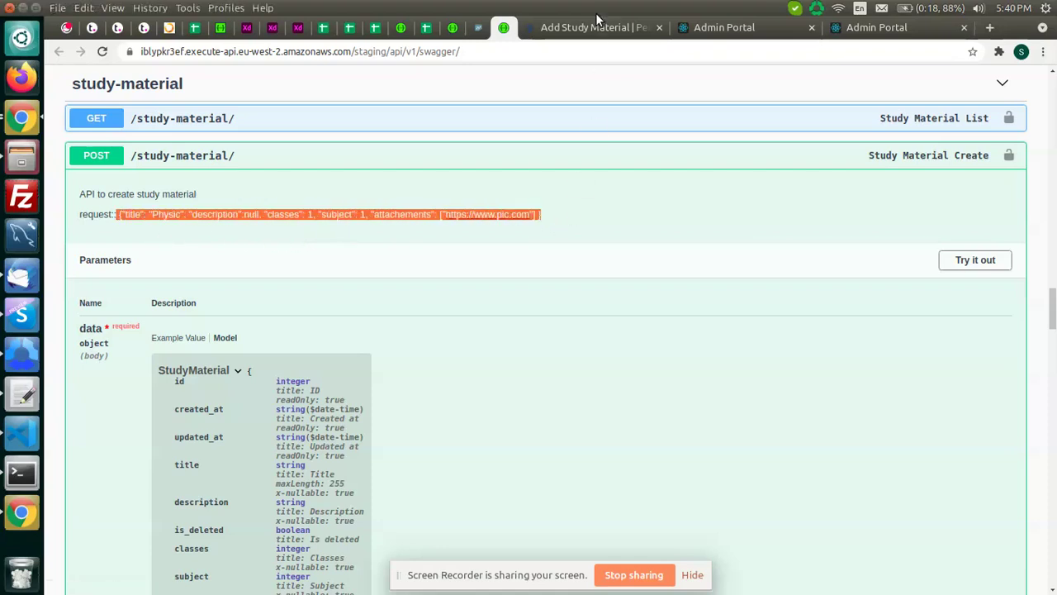
Replace the form builder's payload with the copied study-material request and save it to create the form.
click(721, 28)
key(ctrl+a)
key(ctrl+v)
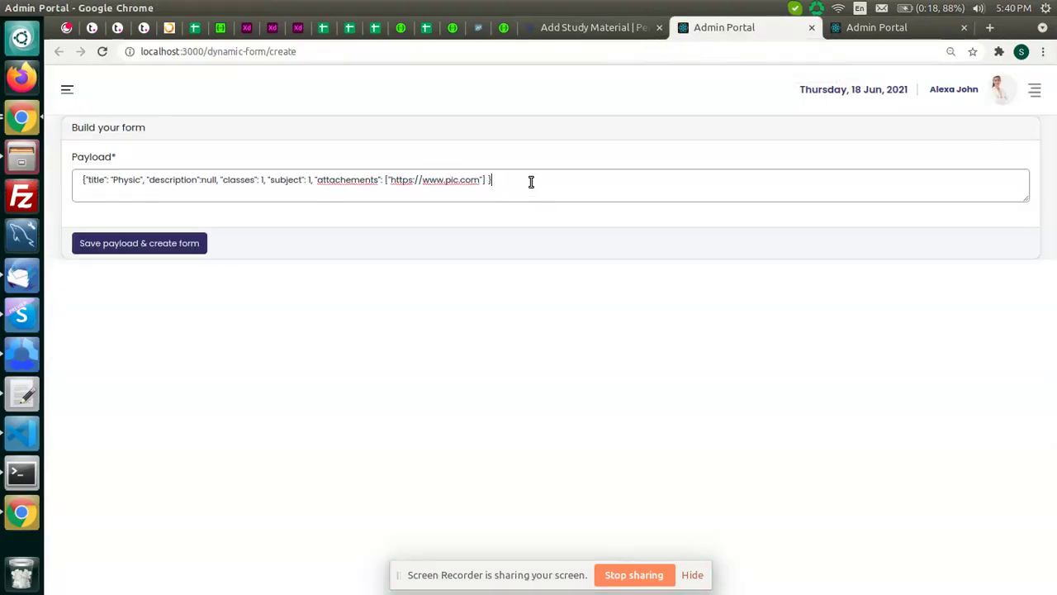
click(180, 243)
Examine the saved payload and the form, section and field settings offered by the form builder.
scroll(455, 229, down, 3)
scroll(455, 220, up, 3)
drag(493, 179, 87, 183)
click(104, 184)
scroll(338, 224, down, 3)
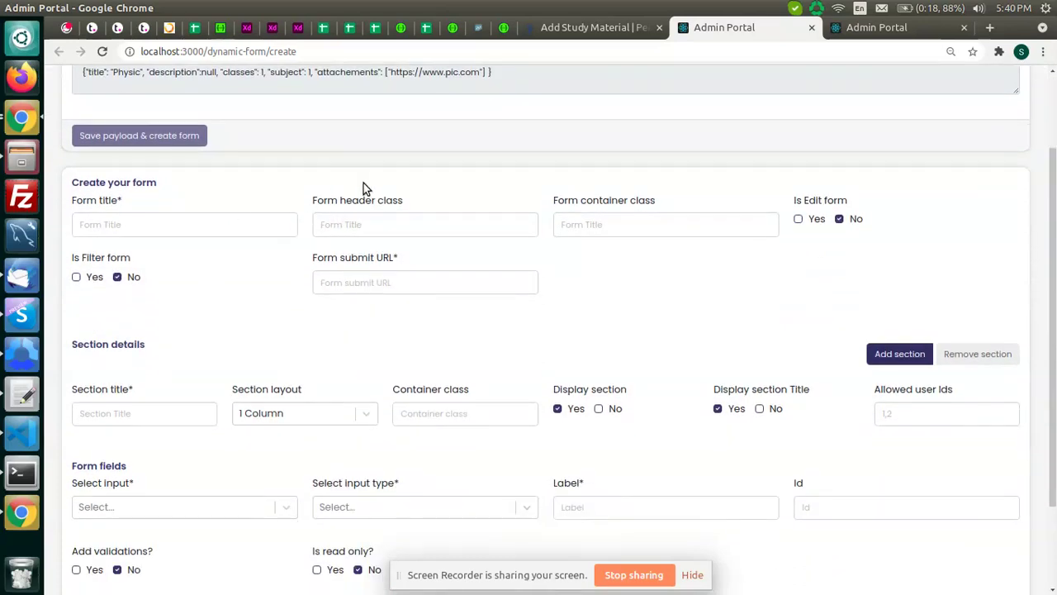
scroll(303, 182, down, 1)
scroll(302, 183, up, 1)
scroll(75, 177, down, 2)
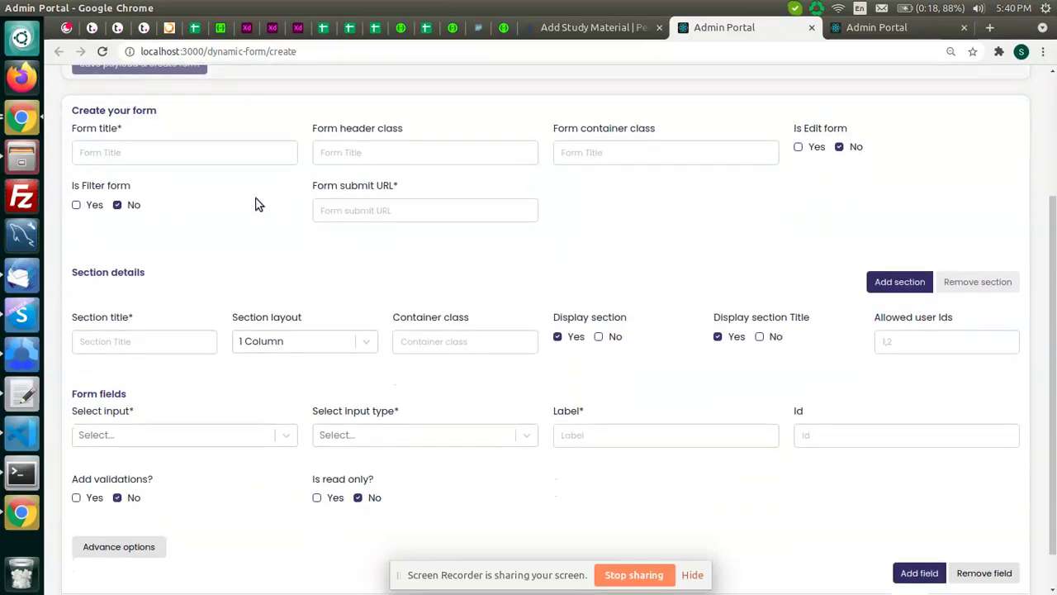
scroll(347, 221, down, 1)
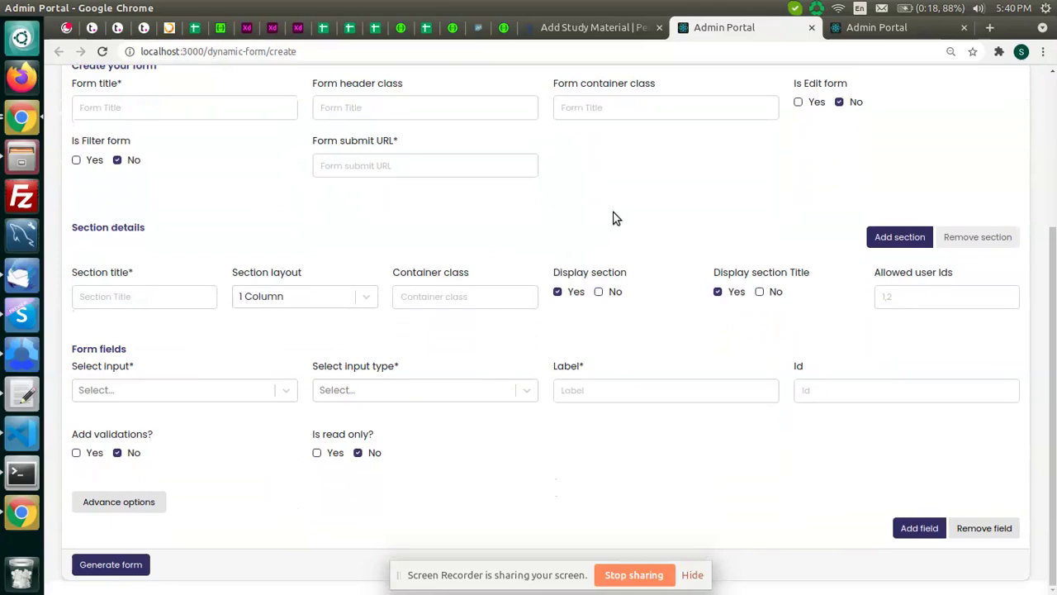
scroll(613, 217, up, 2)
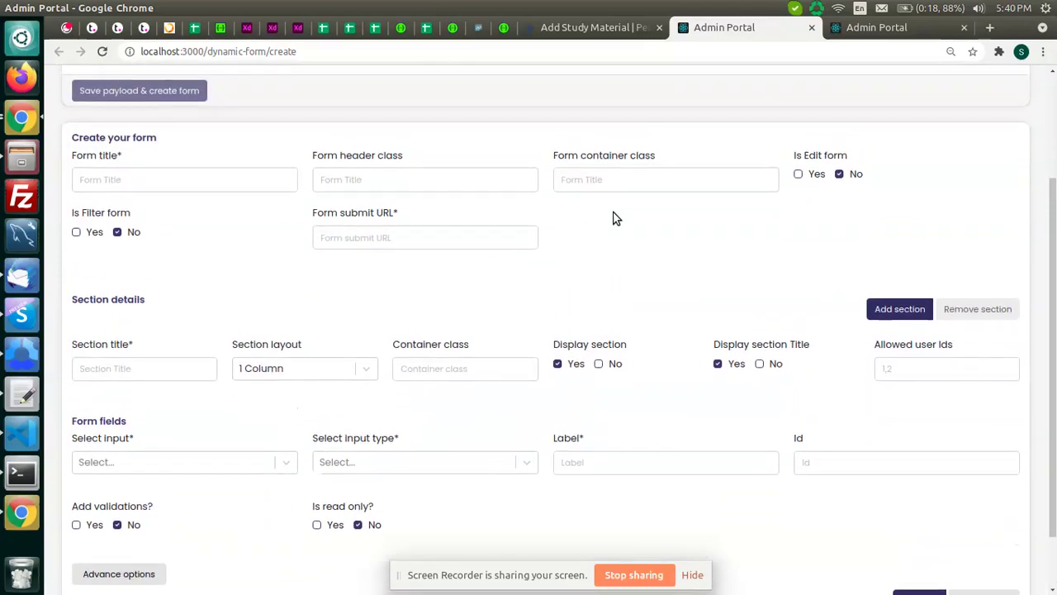
Check the heading of the reference Study Material page and set the form title to "Study material".
click(211, 176)
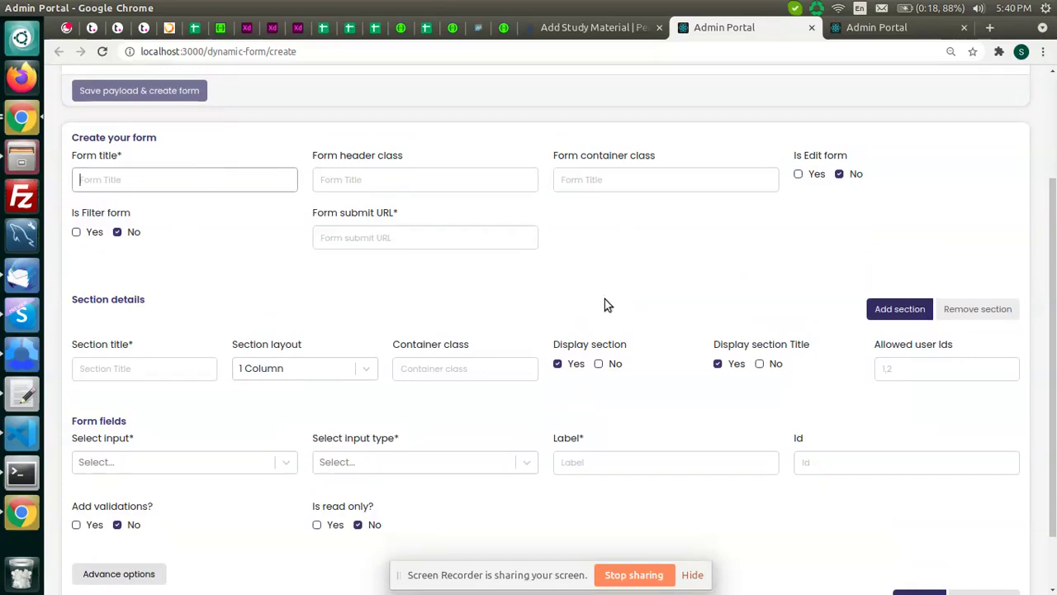
click(590, 33)
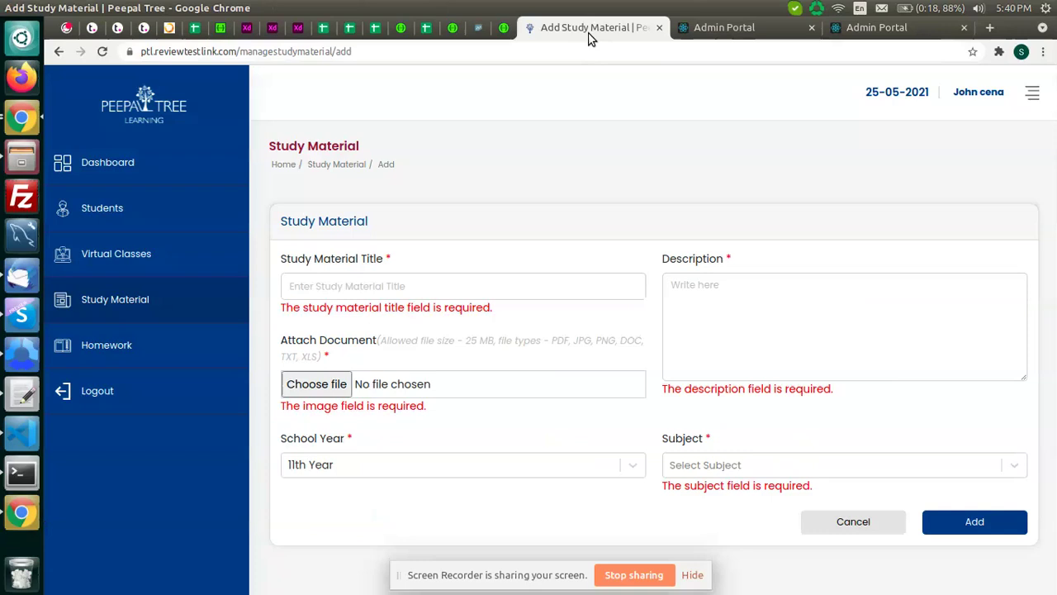
click(735, 27)
text(Study material)
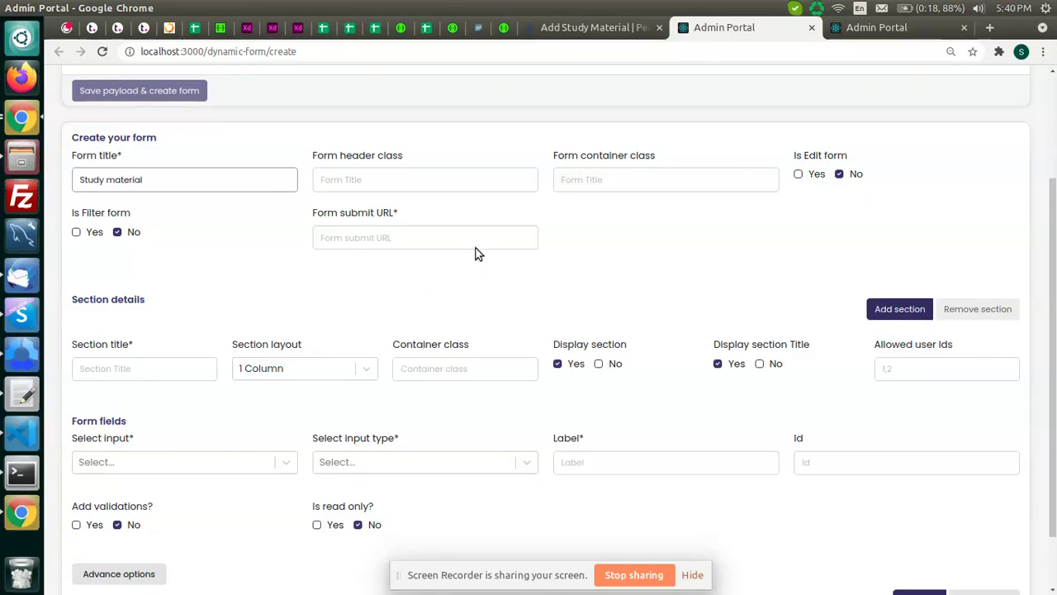
click(484, 182)
click(588, 181)
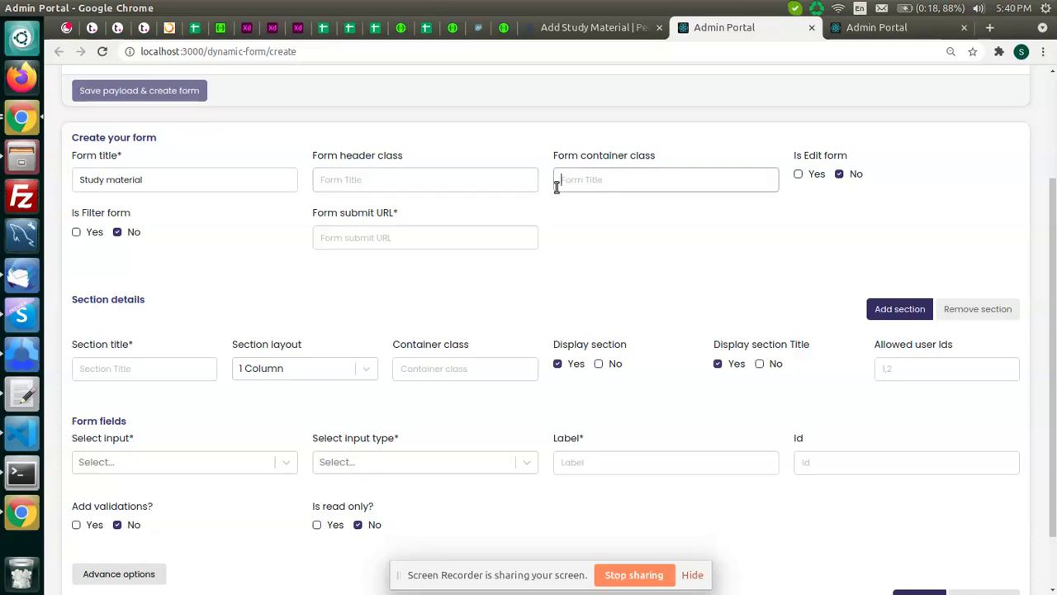
click(371, 181)
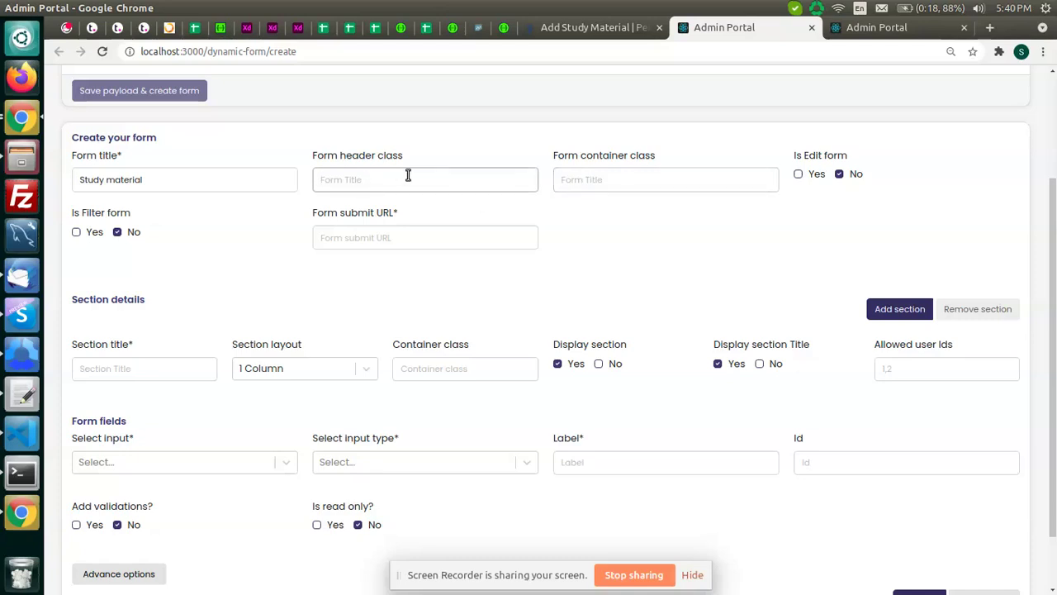
click(596, 177)
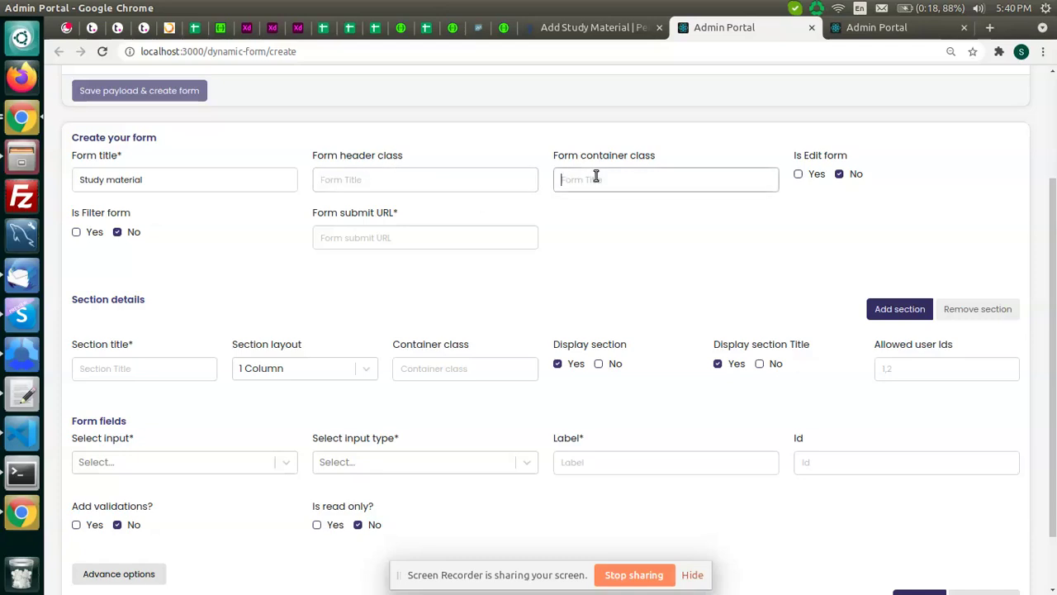
Copy the usersUrl variable name from api.js in Visual Studio Code and enter it as the form submit URL in Chrome.
click(471, 242)
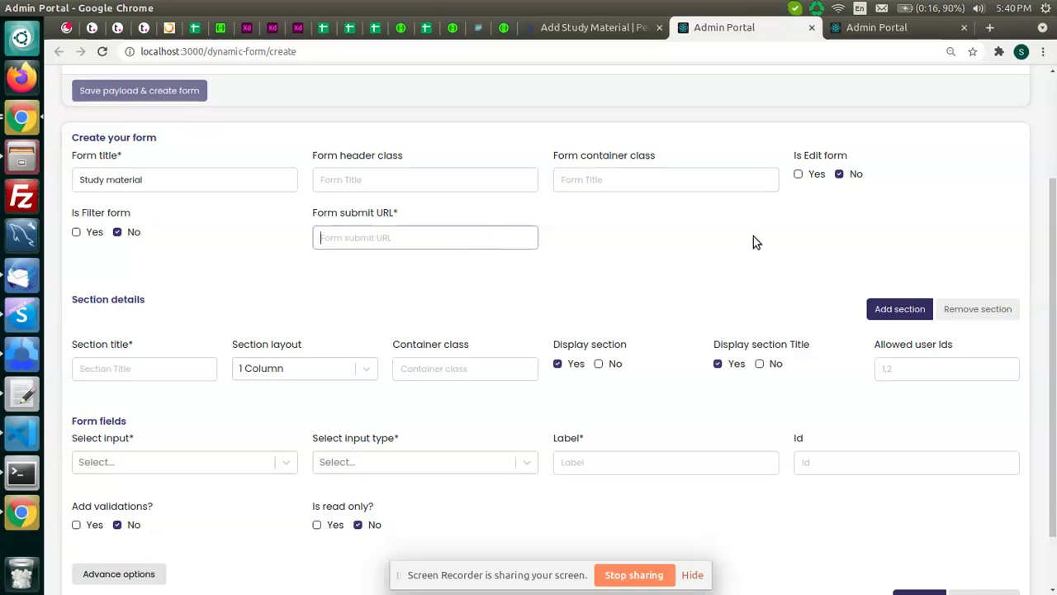
click(24, 437)
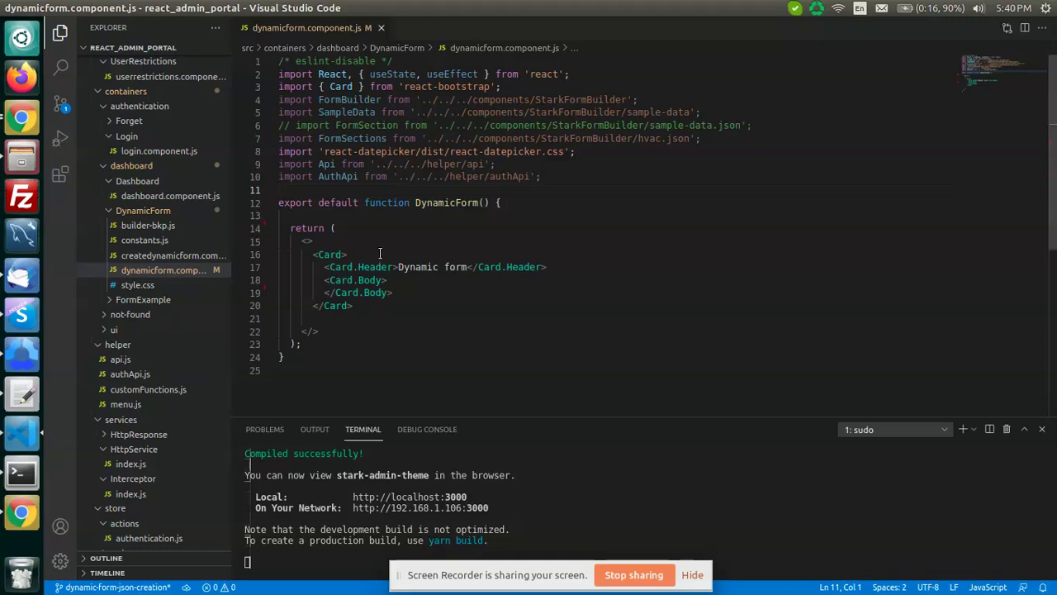
scroll(171, 244, down, 3)
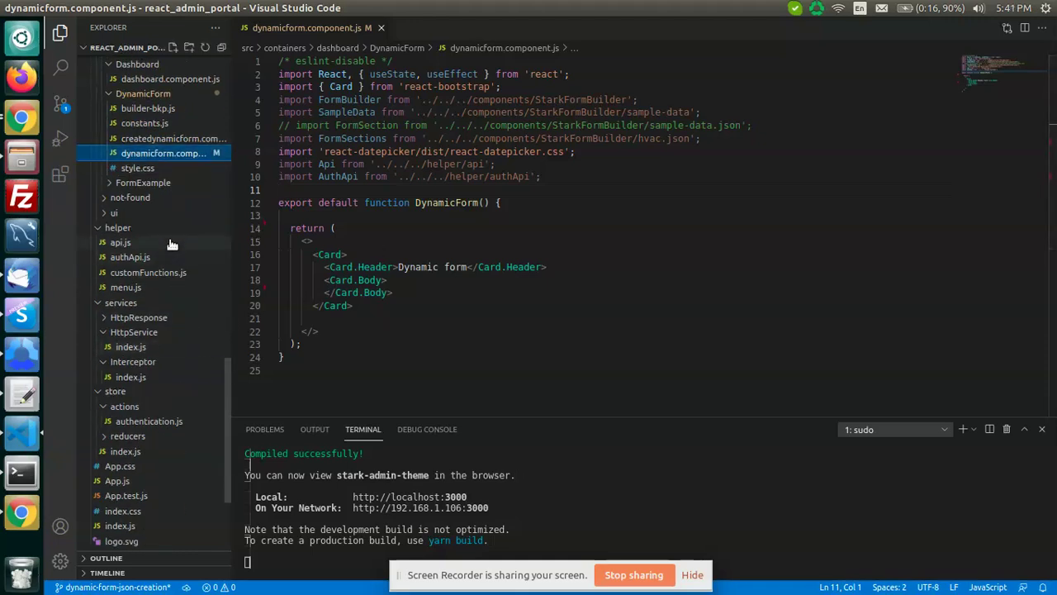
click(171, 244)
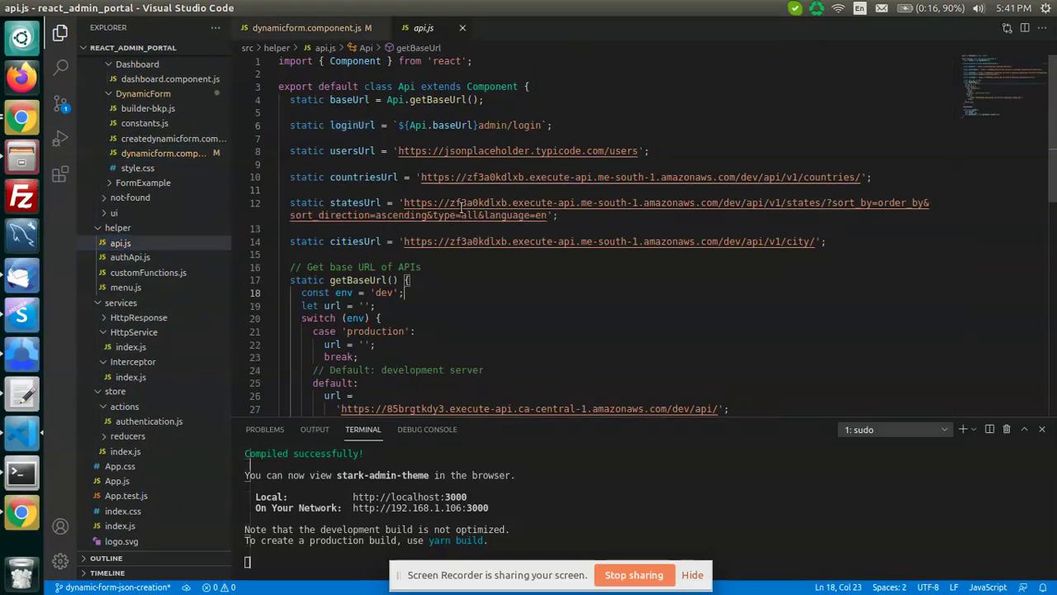
double_click(375, 150)
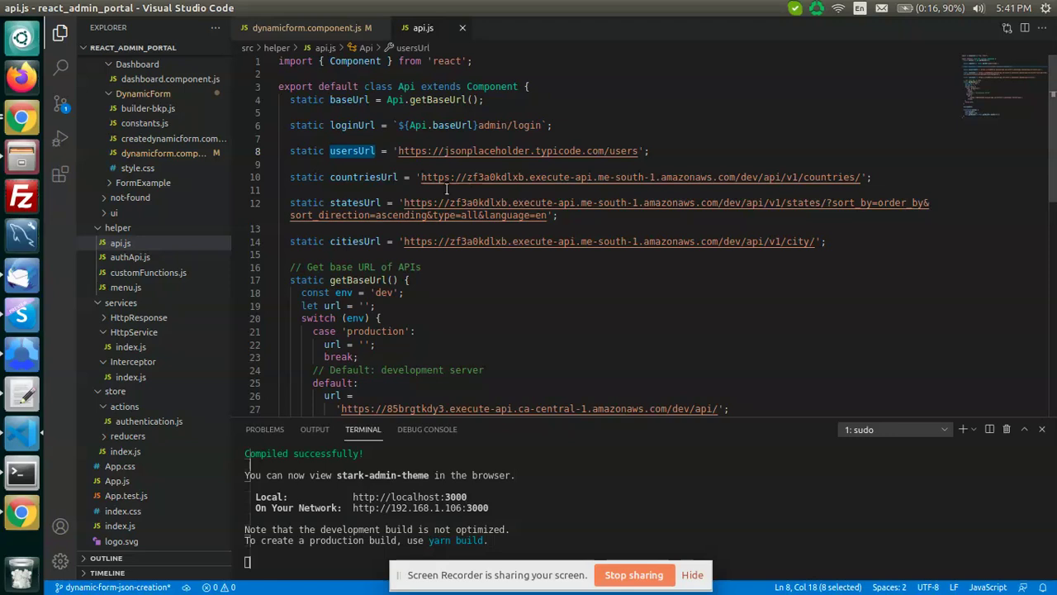
click(366, 154)
double_click(366, 154)
key(ctrl+c)
key(alt+Tab)
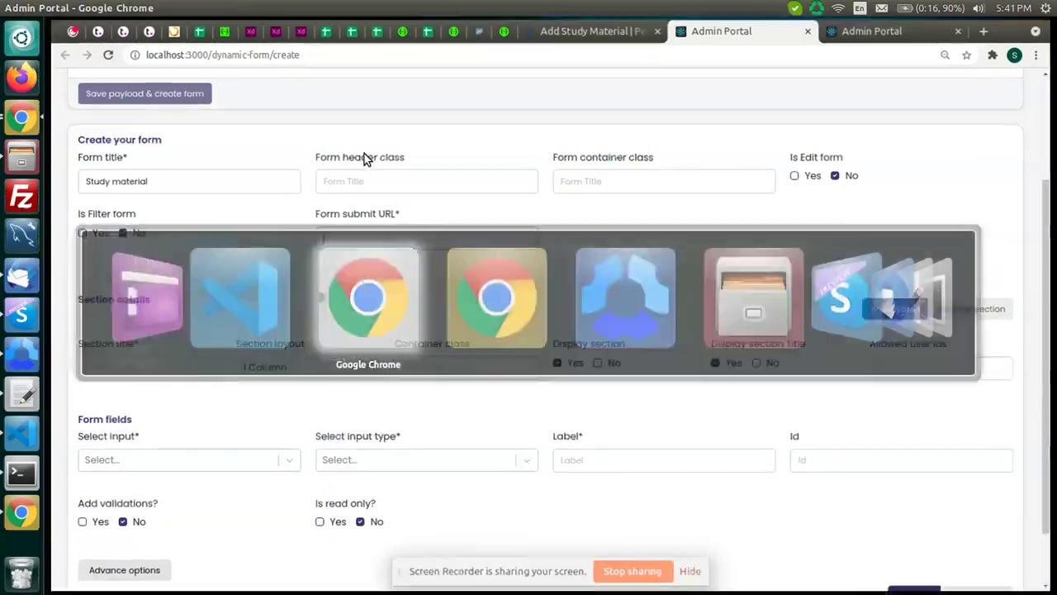
key(ctrl+v)
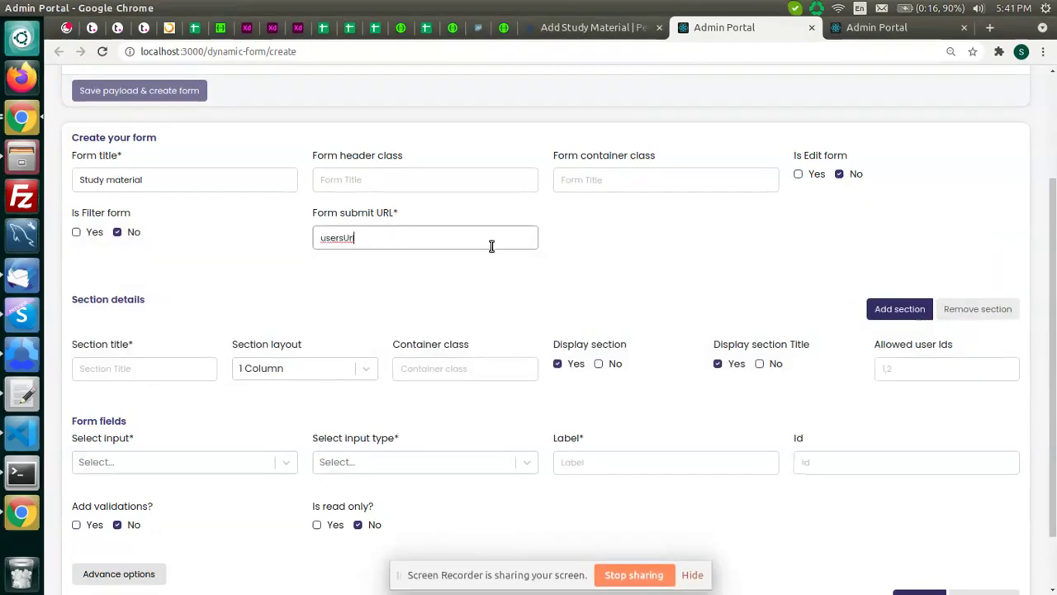
Set the section title to "Study material details" after consulting the reference Study Material page.
scroll(593, 229, down, 1)
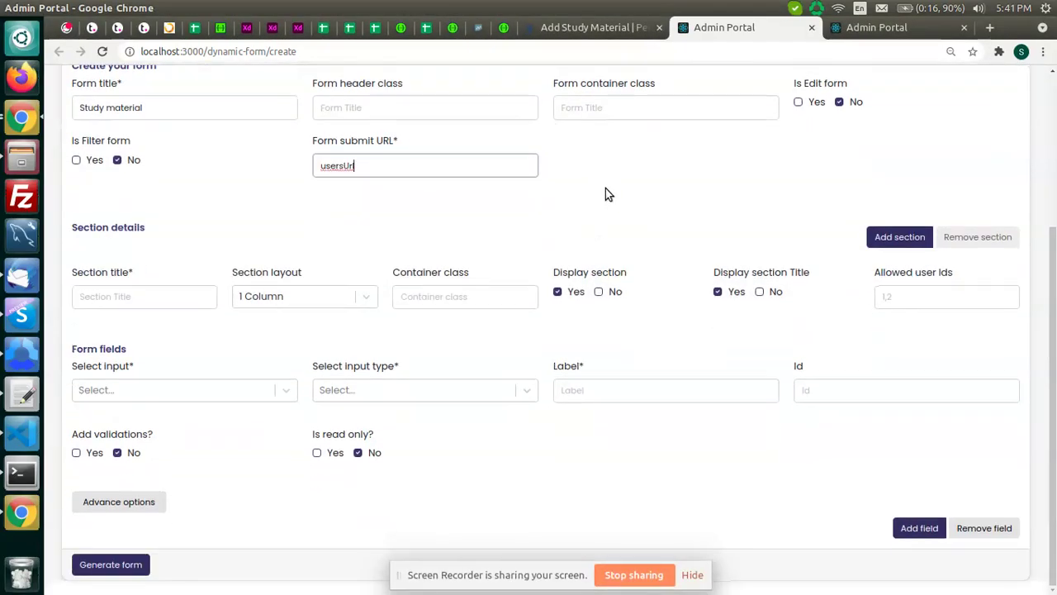
click(137, 299)
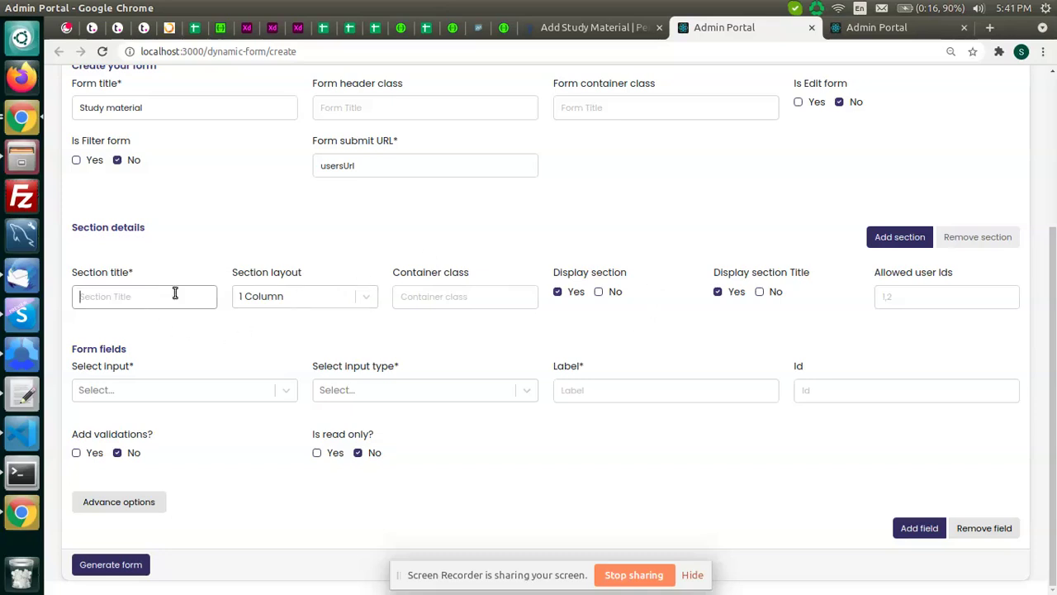
click(572, 33)
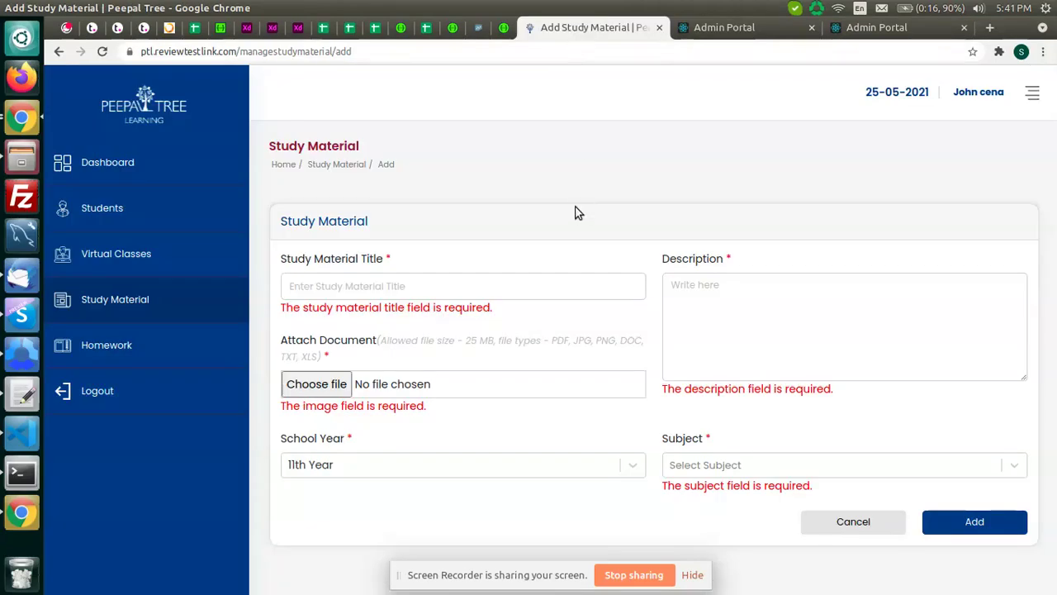
click(727, 28)
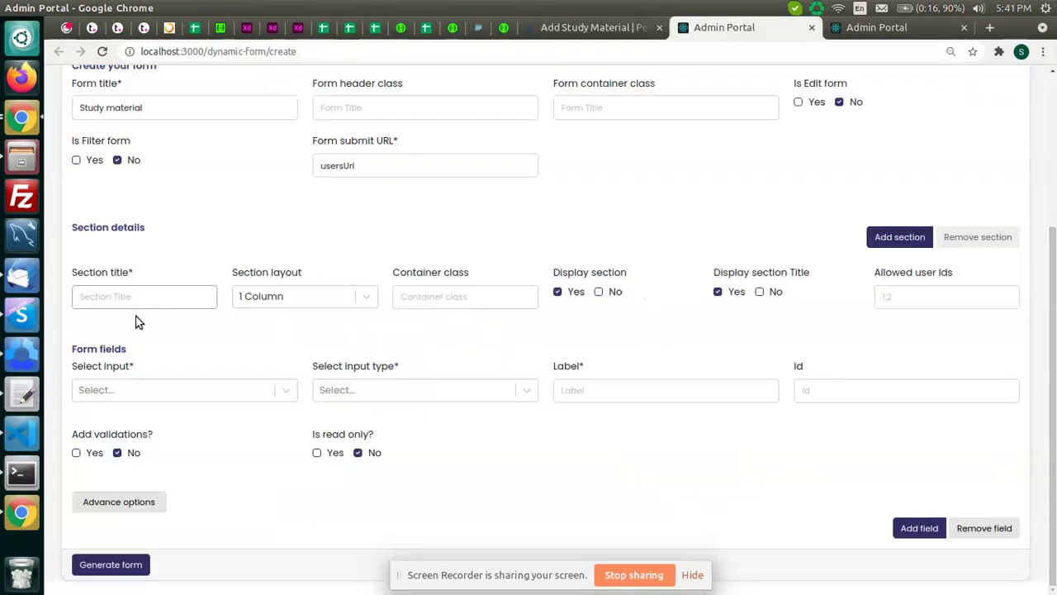
scroll(196, 277, up, 1)
scroll(198, 286, down, 1)
text(Study )
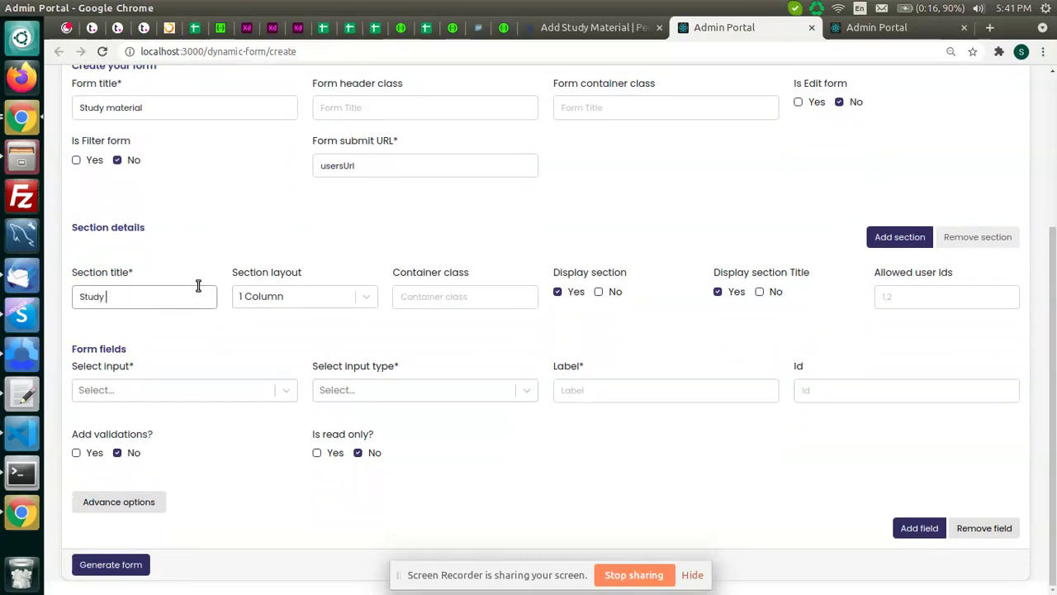
text(material details)
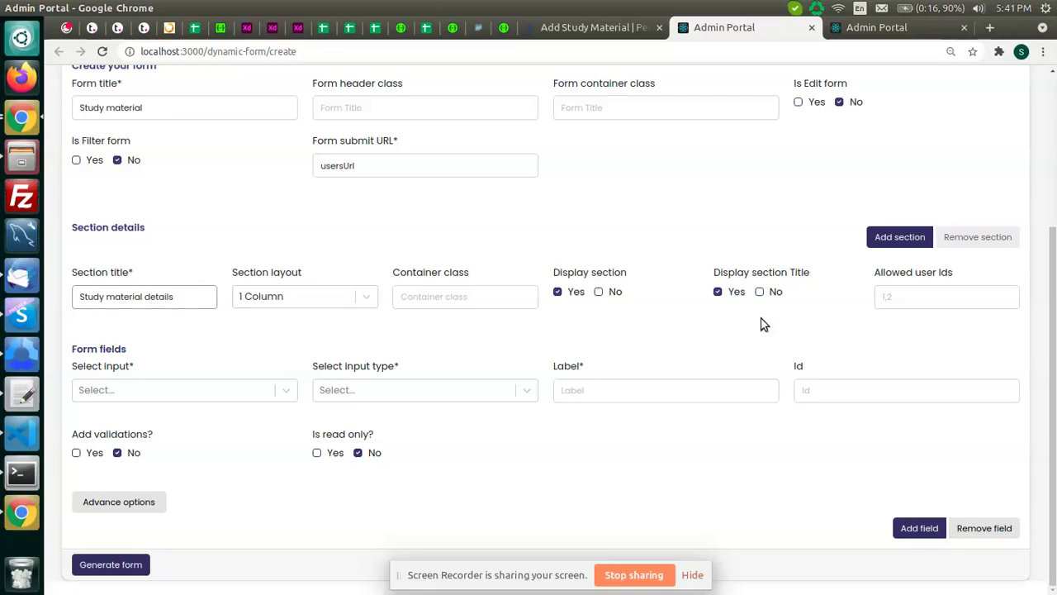
Compare with the reference Study Material page and set Display section Title to No.
click(594, 28)
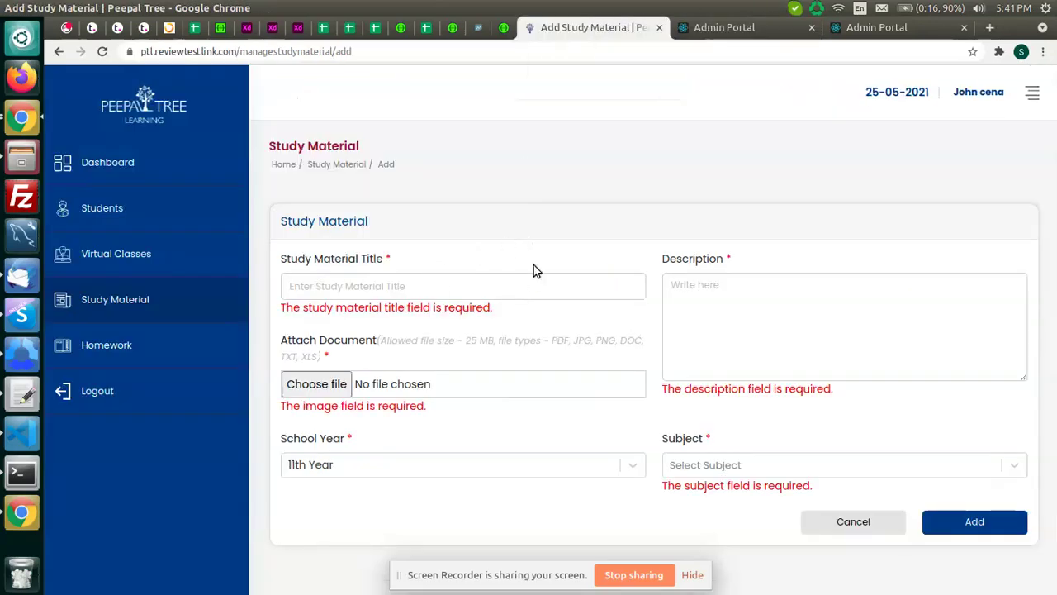
click(725, 28)
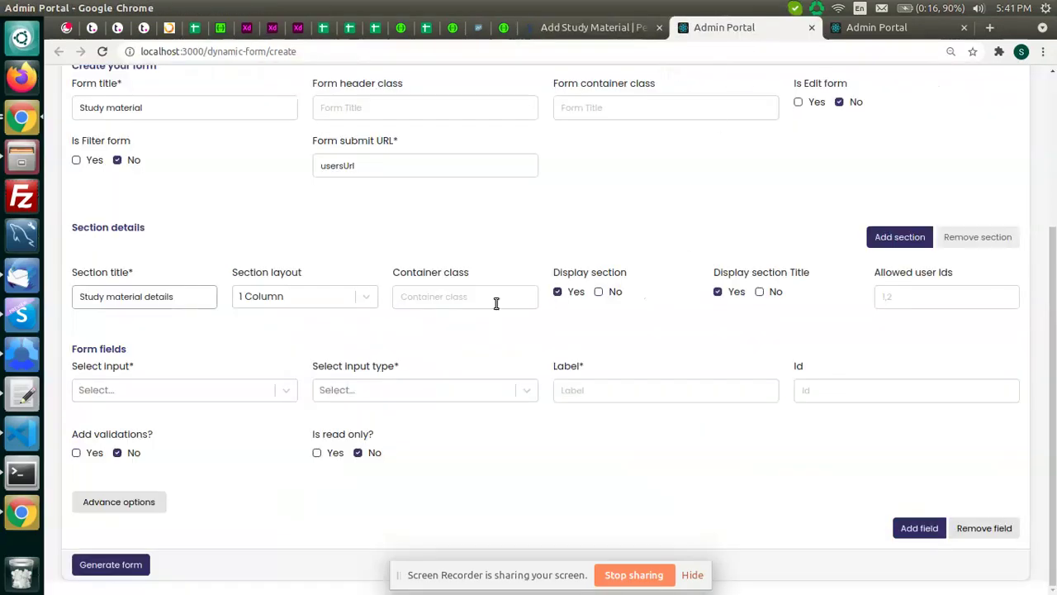
click(759, 291)
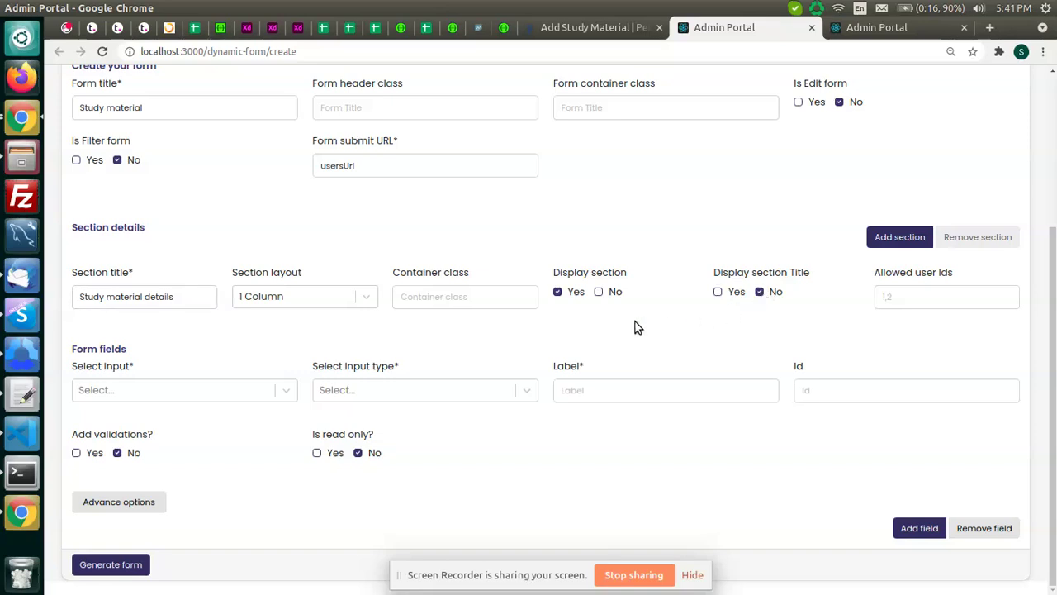
Check the field arrangement on the reference Study Material page and set the section layout to 2 Column.
click(611, 30)
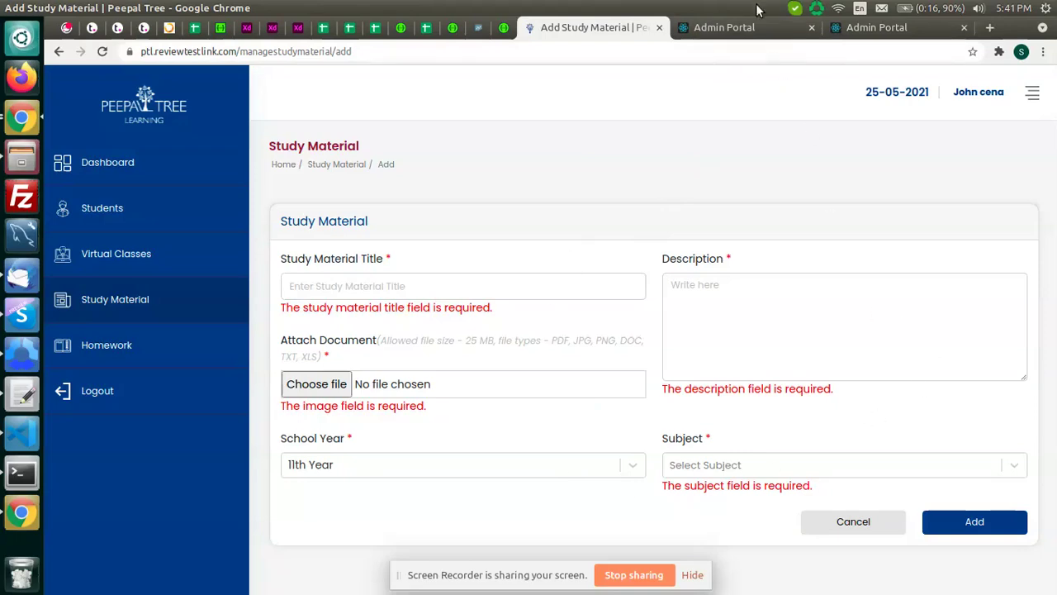
click(743, 27)
click(347, 299)
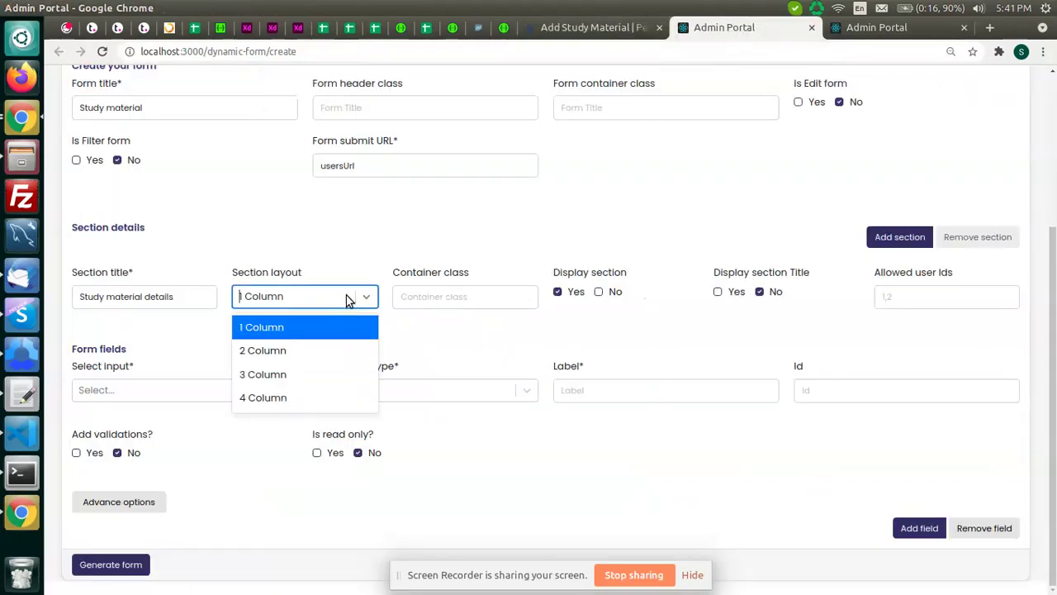
click(347, 351)
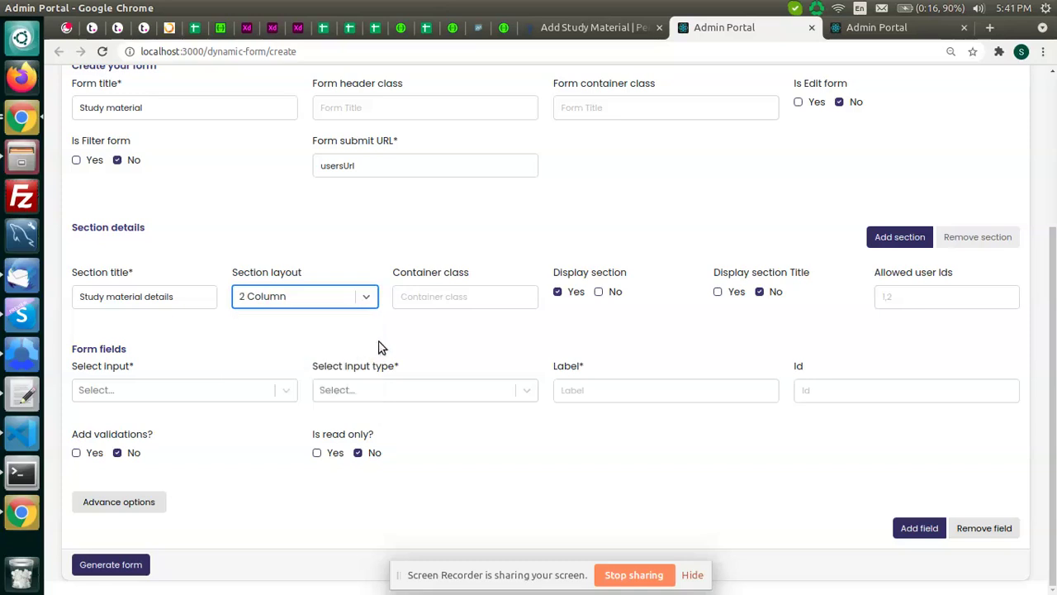
click(992, 301)
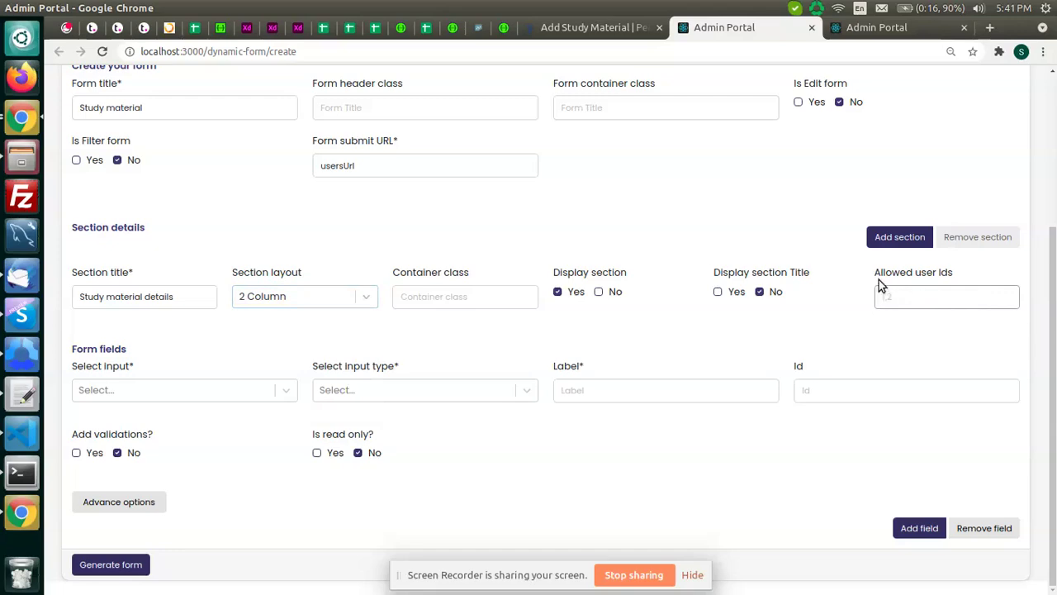
drag(878, 278, 950, 273)
click(941, 282)
click(939, 294)
click(932, 297)
Define the first form field with title as the input and Text as the input type.
click(225, 390)
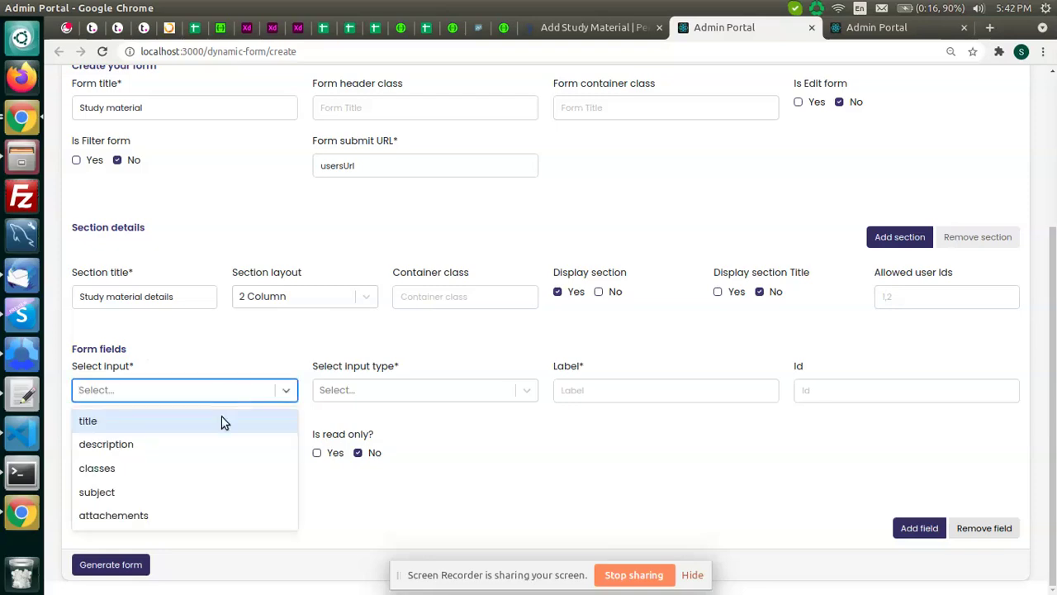
click(223, 423)
click(475, 388)
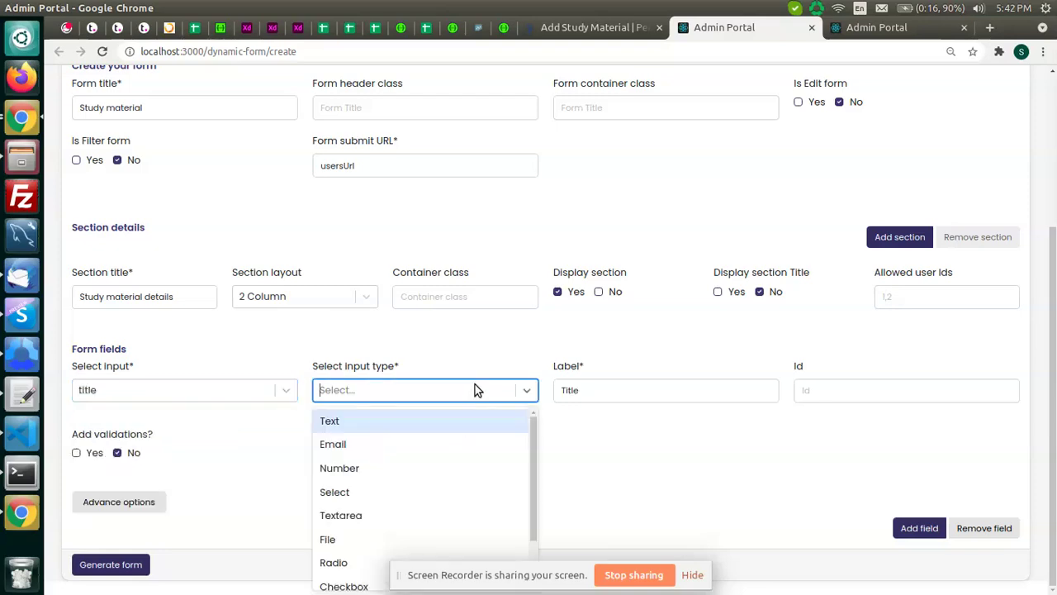
click(468, 419)
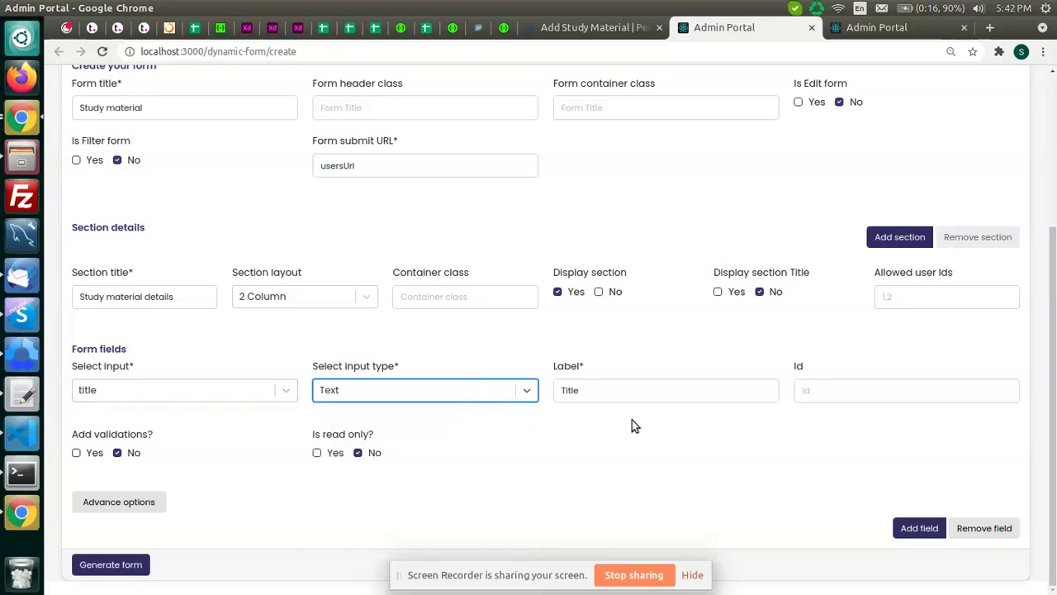
Copy the title field's label from the reference Study Material page and set the form field's label to "Study Material Title".
click(654, 383)
click(653, 388)
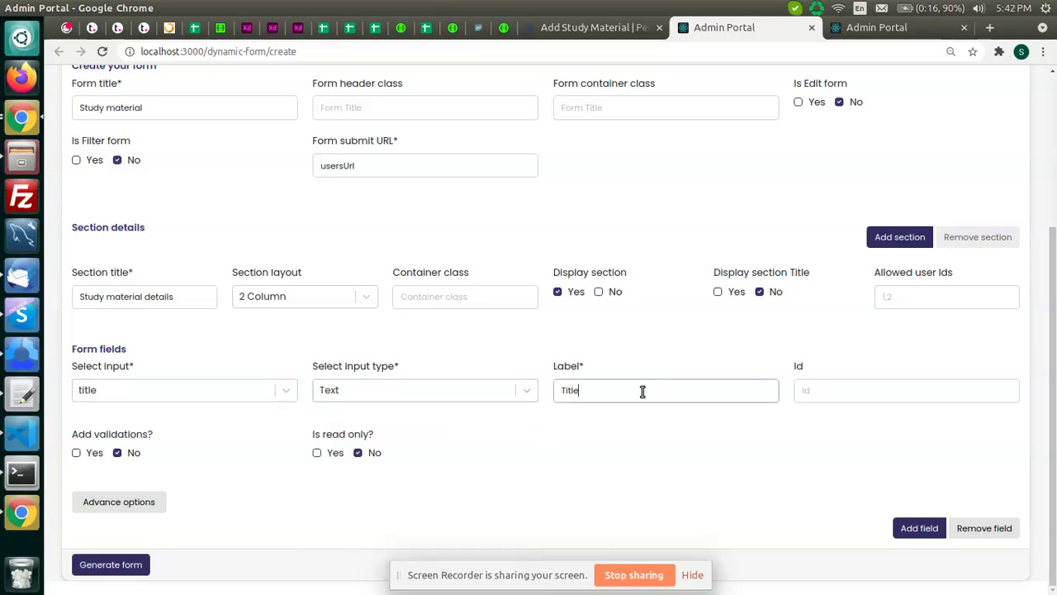
click(600, 27)
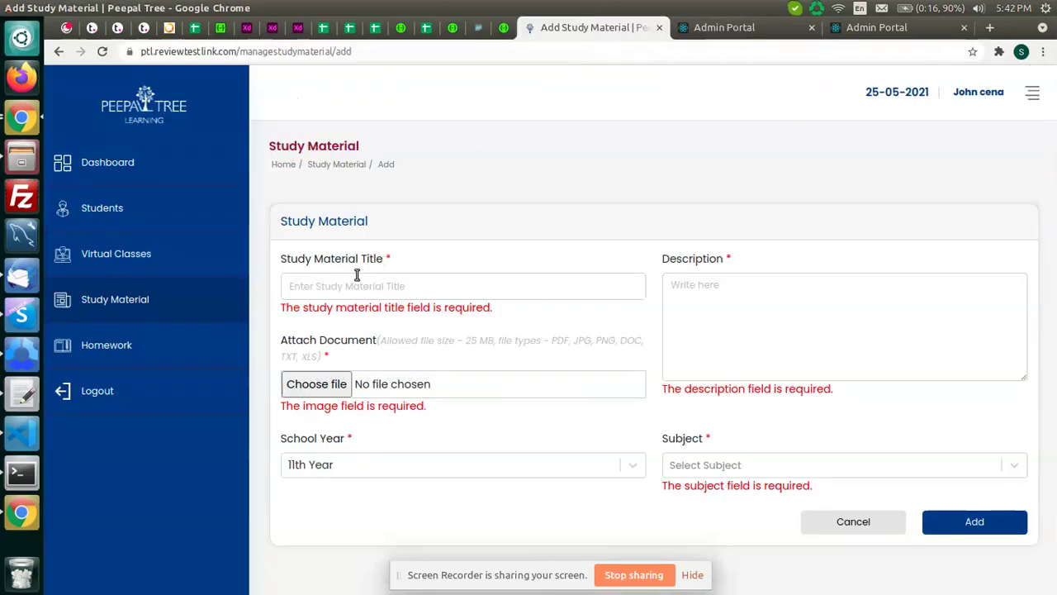
mouse_move(281, 261)
mouse_down()
mouse_move(397, 262)
mouse_move(299, 259)
mouse_up()
click(395, 264)
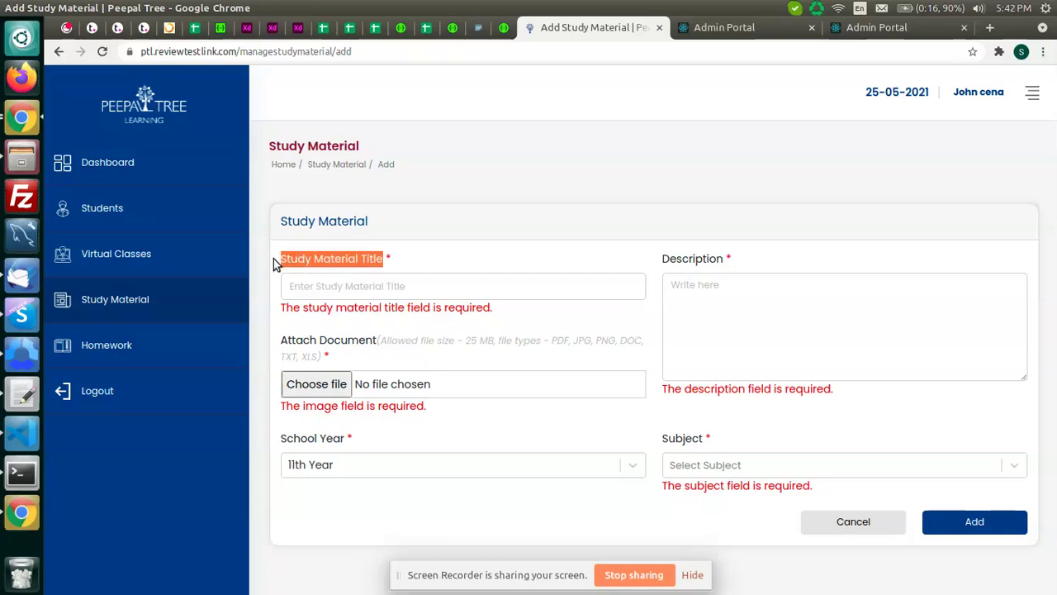
click(718, 27)
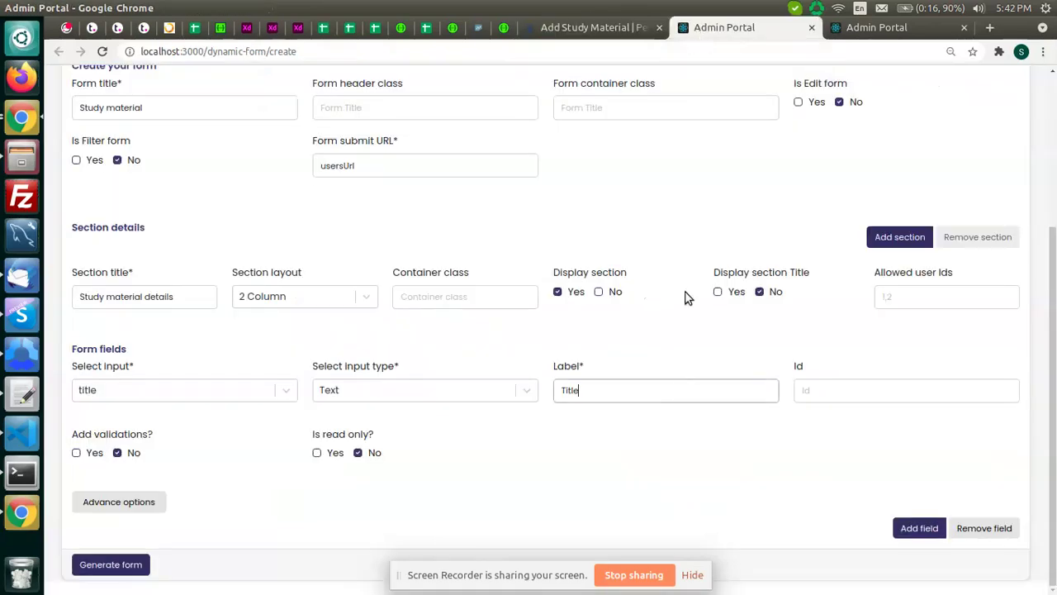
double_click(653, 403)
text(Study Material Title)
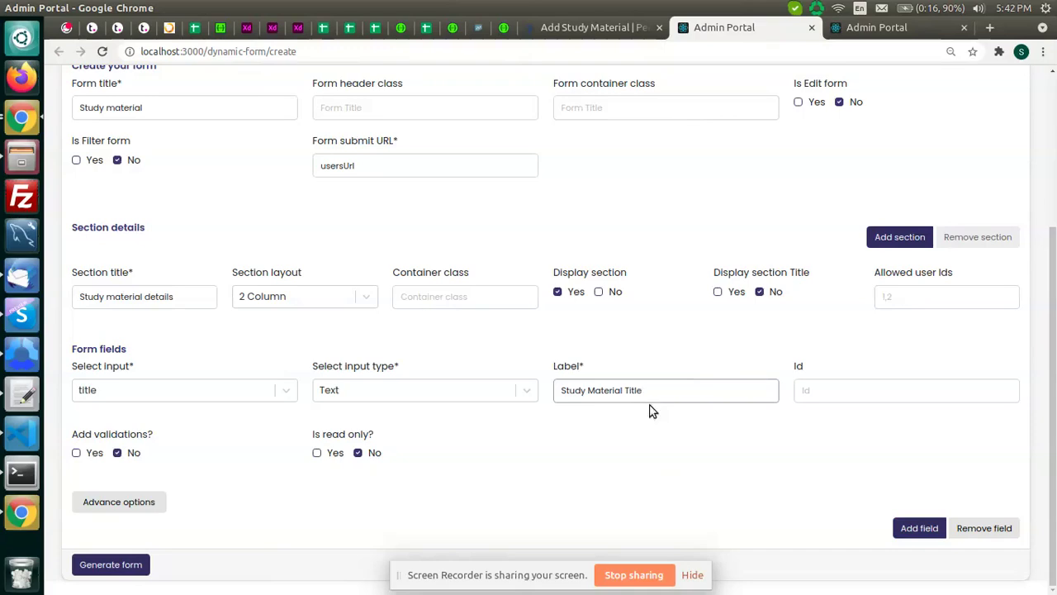
Enable validations for the title field and set the validation type to Required.
click(75, 453)
scroll(215, 375, down, 1)
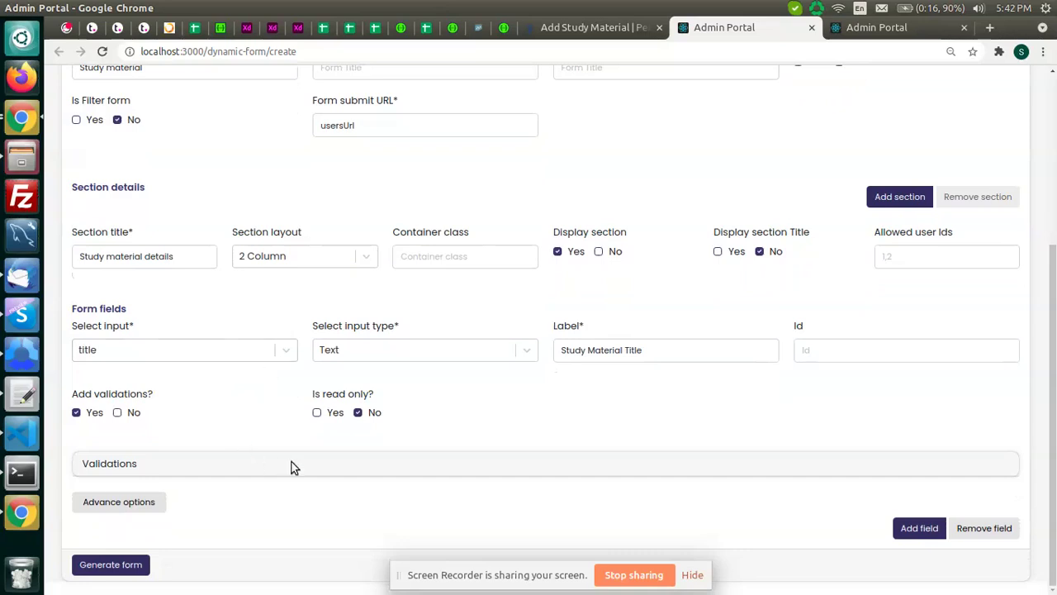
click(117, 412)
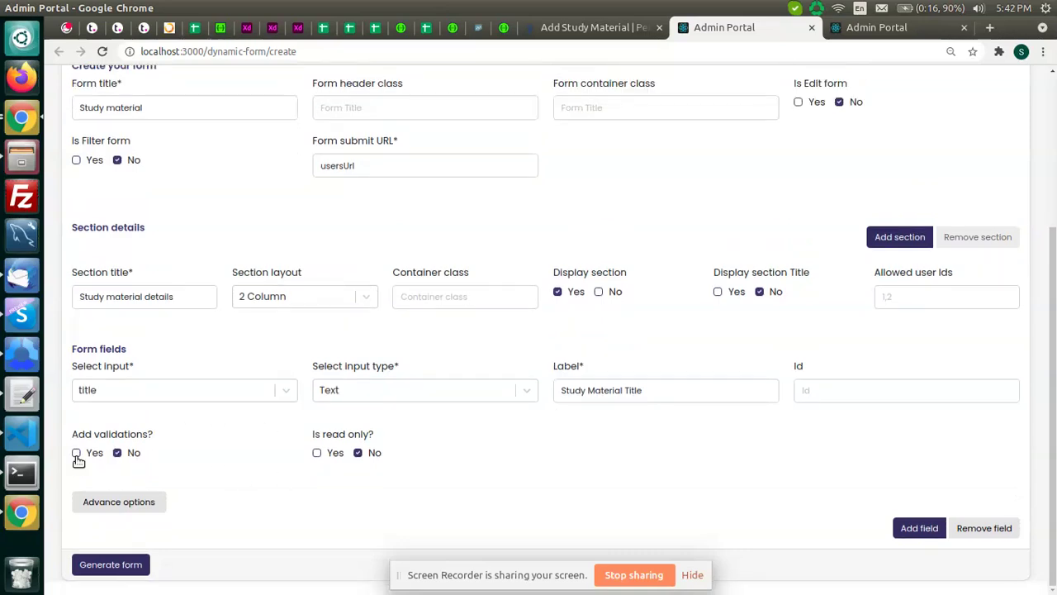
click(76, 453)
scroll(262, 397, down, 2)
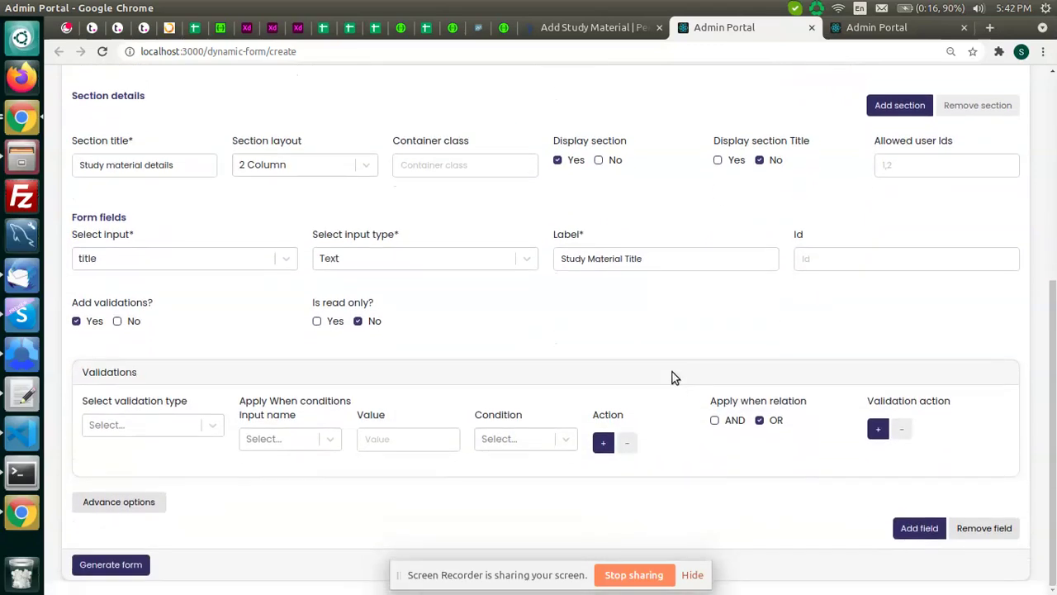
click(212, 428)
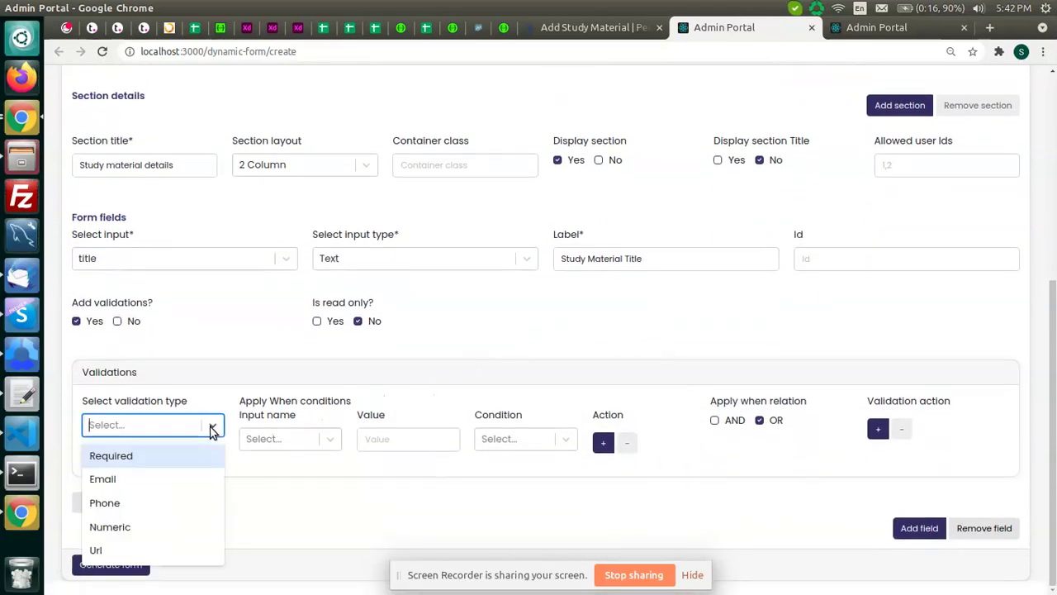
click(186, 457)
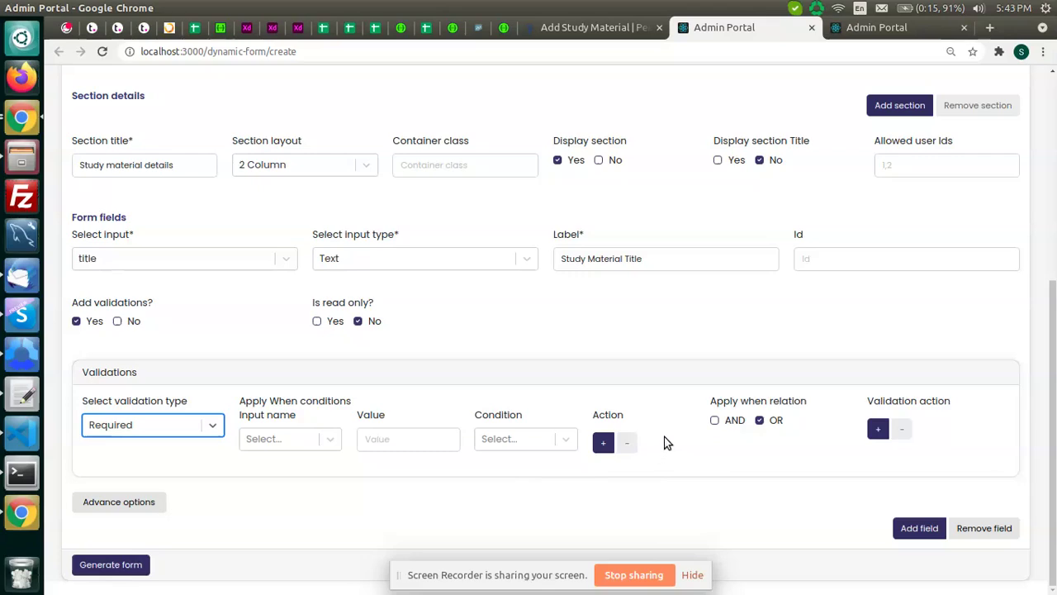
scroll(667, 443, up, 1)
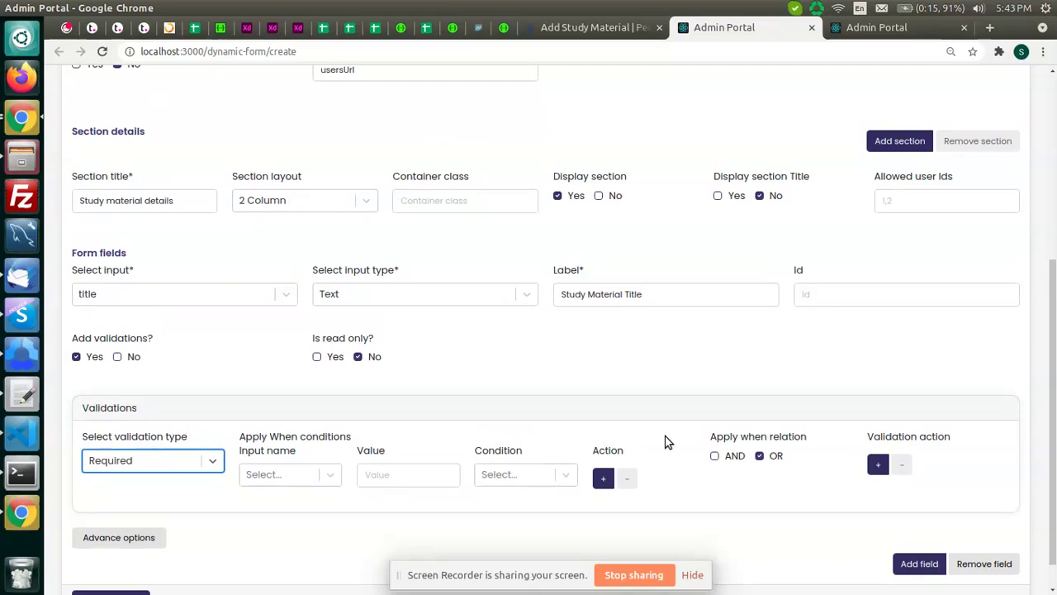
scroll(657, 451, down, 1)
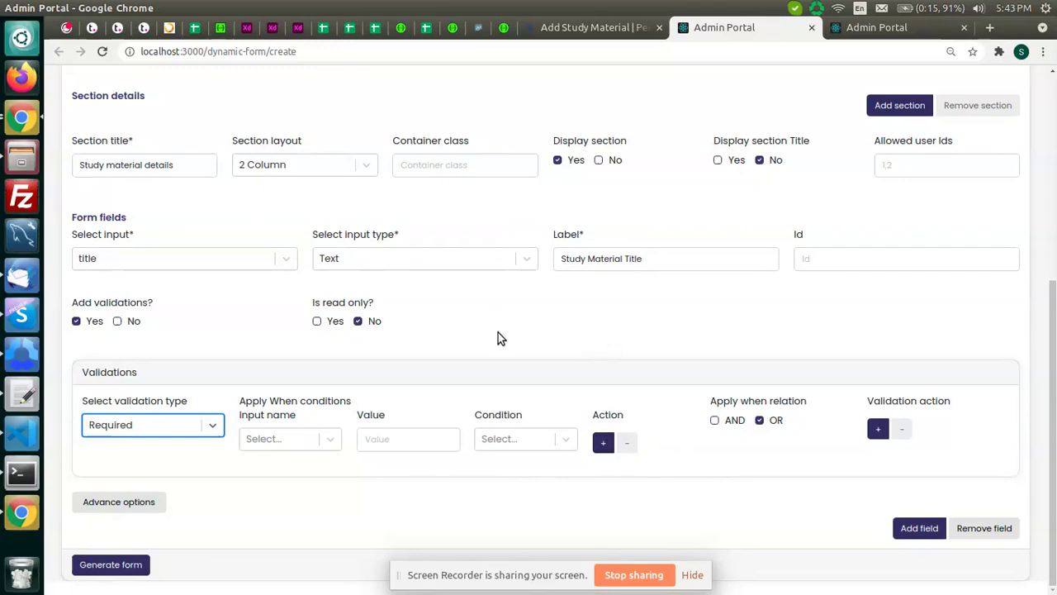
Expand the title field's advance options and go through the container class, input class and placeholder settings.
click(152, 511)
scroll(400, 448, down, 5)
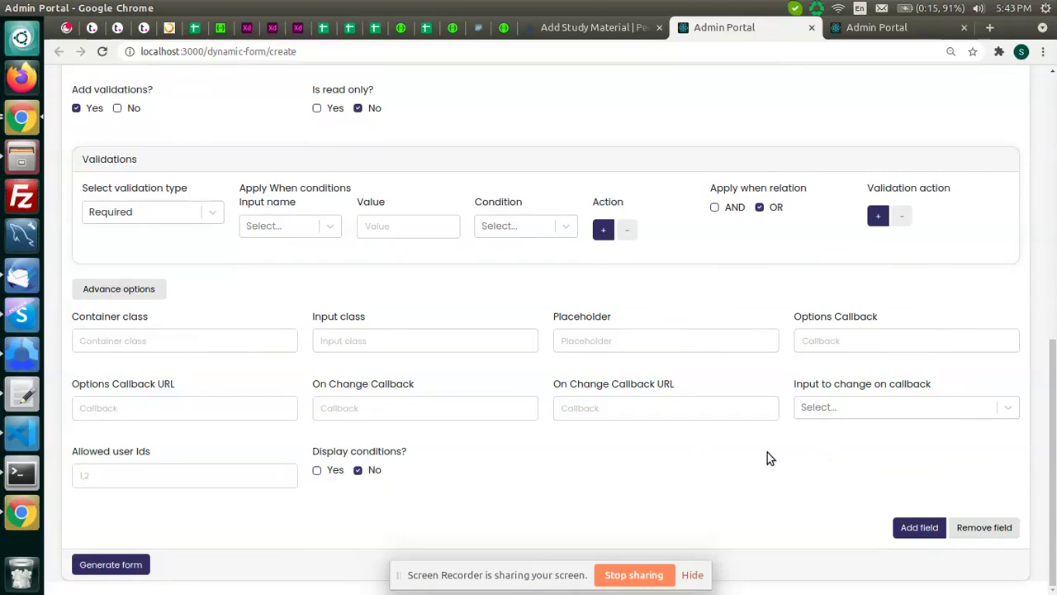
click(183, 339)
click(399, 337)
click(583, 335)
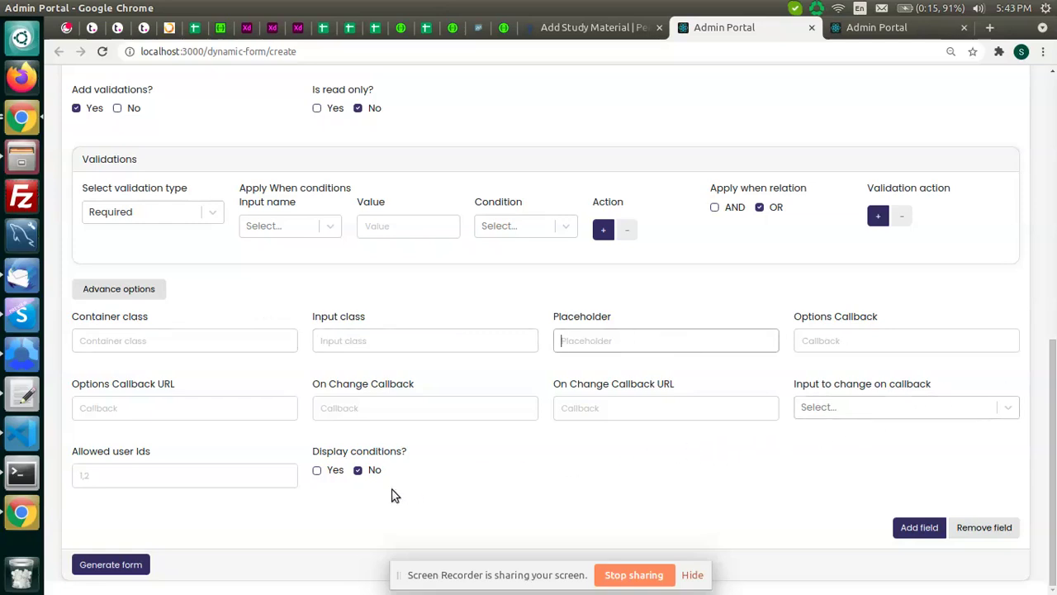
Enable display conditions for the title field to inspect the condition settings, and switch them back to No.
click(329, 466)
scroll(607, 410, down, 1)
click(518, 479)
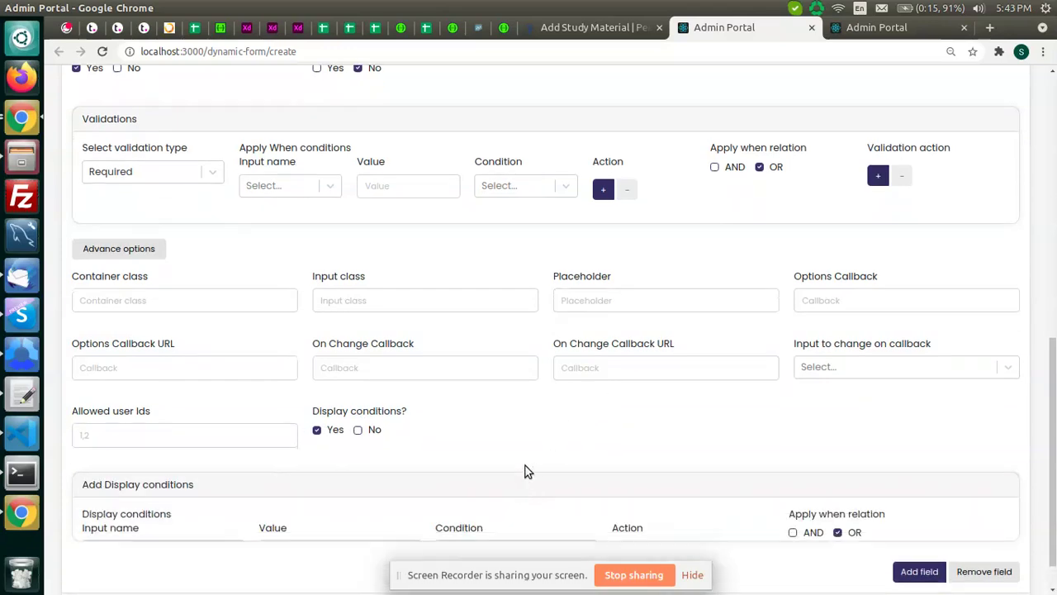
scroll(555, 395, down, 2)
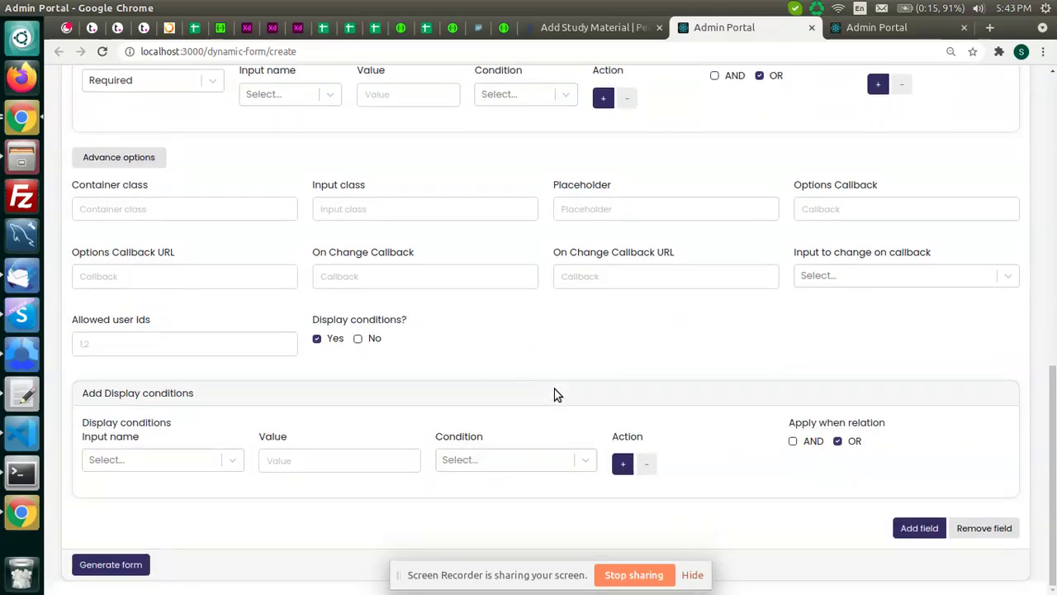
click(230, 464)
click(245, 413)
click(360, 340)
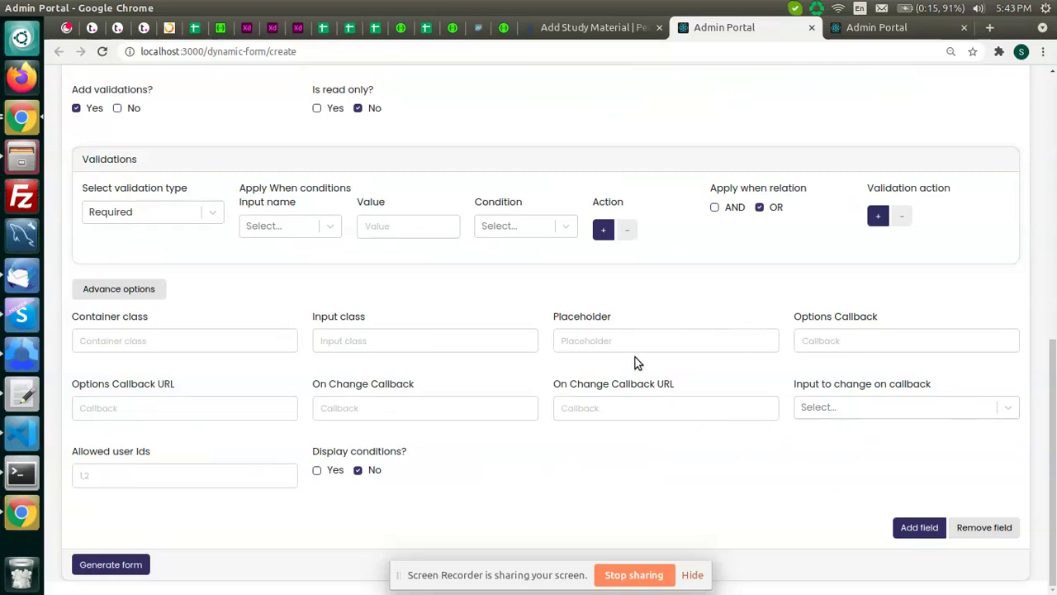
Set the title field's placeholder to "Enter Study Material Title" as on the reference page, and collapse its advance options.
click(626, 29)
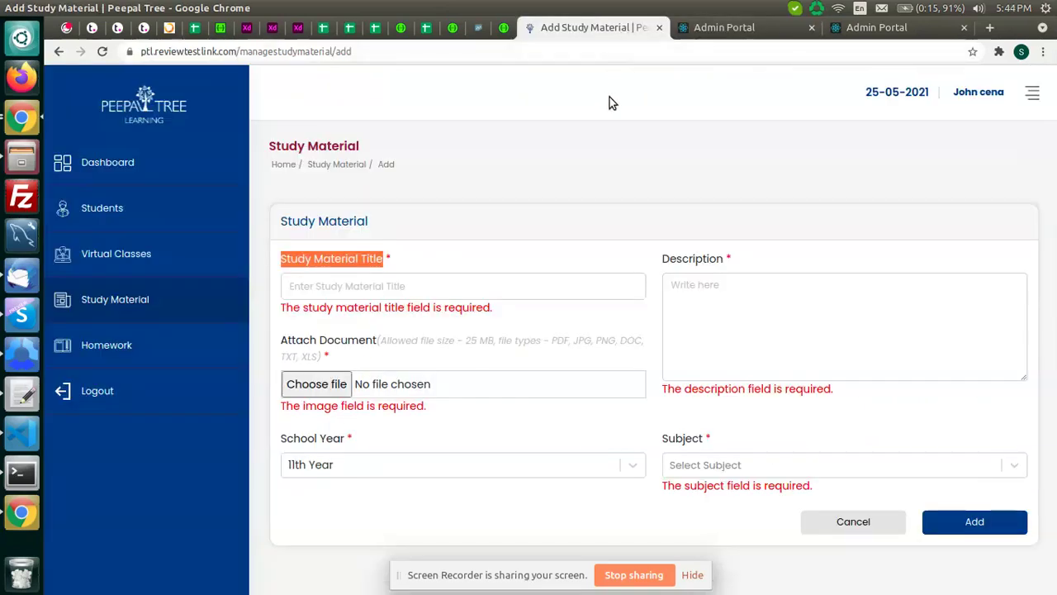
click(745, 27)
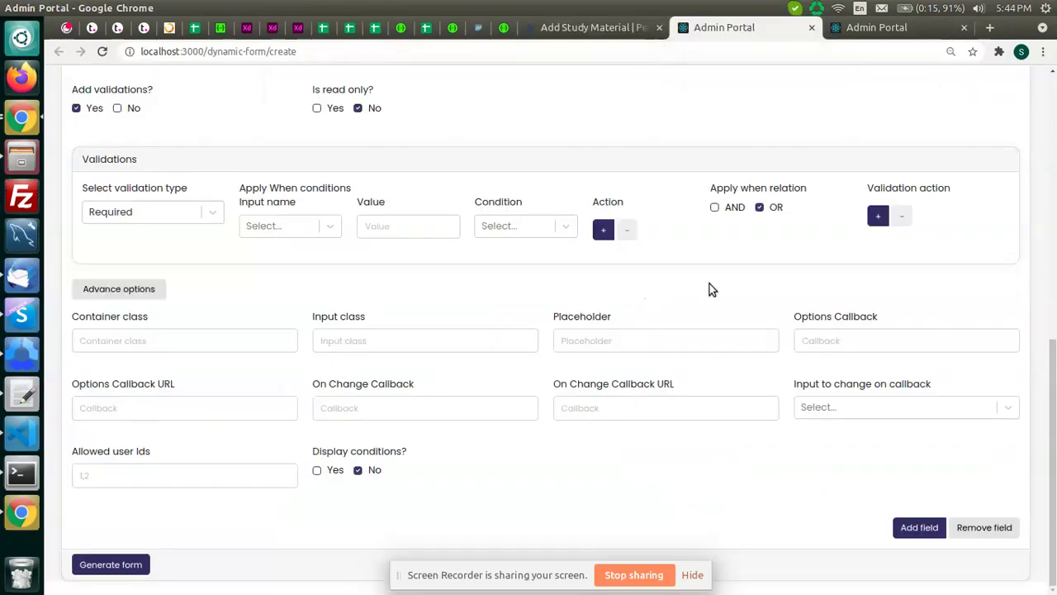
click(704, 342)
text(Enter Study Material Title)
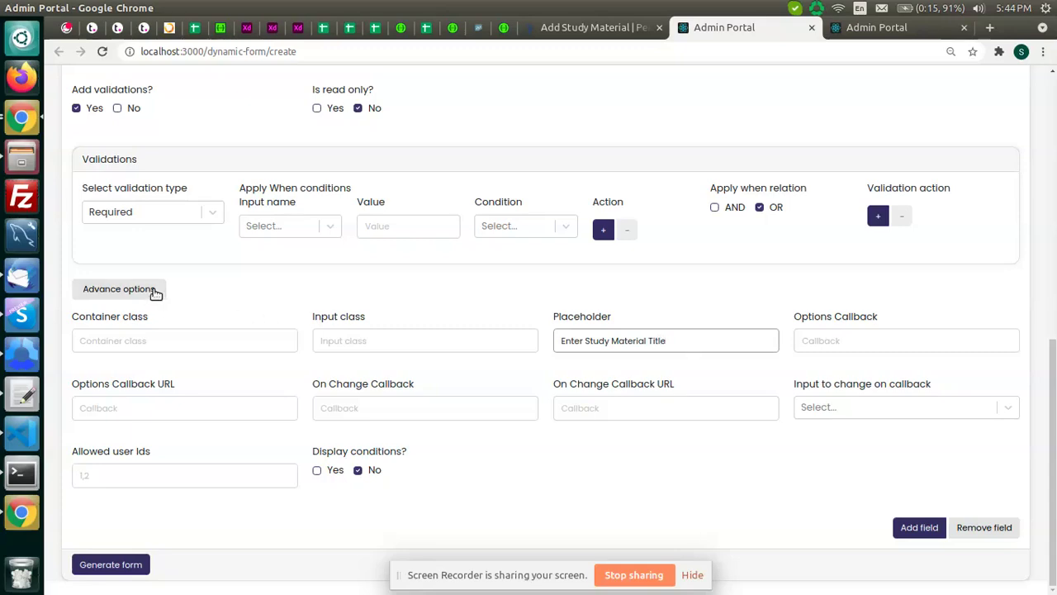
click(132, 291)
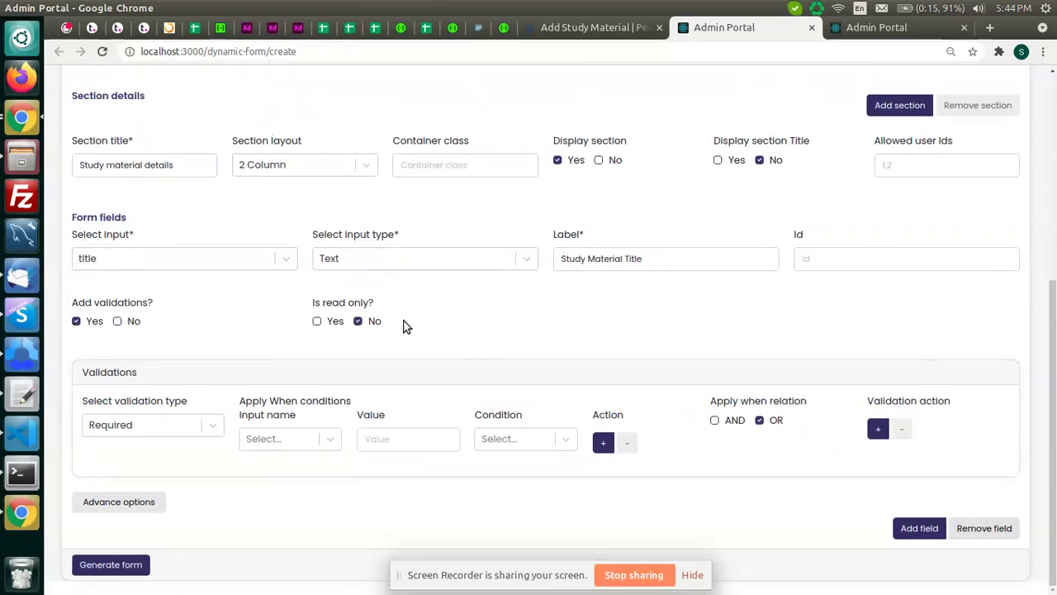
Add a second form field with description as the input and Textarea as the input type.
click(919, 528)
scroll(878, 428, down, 5)
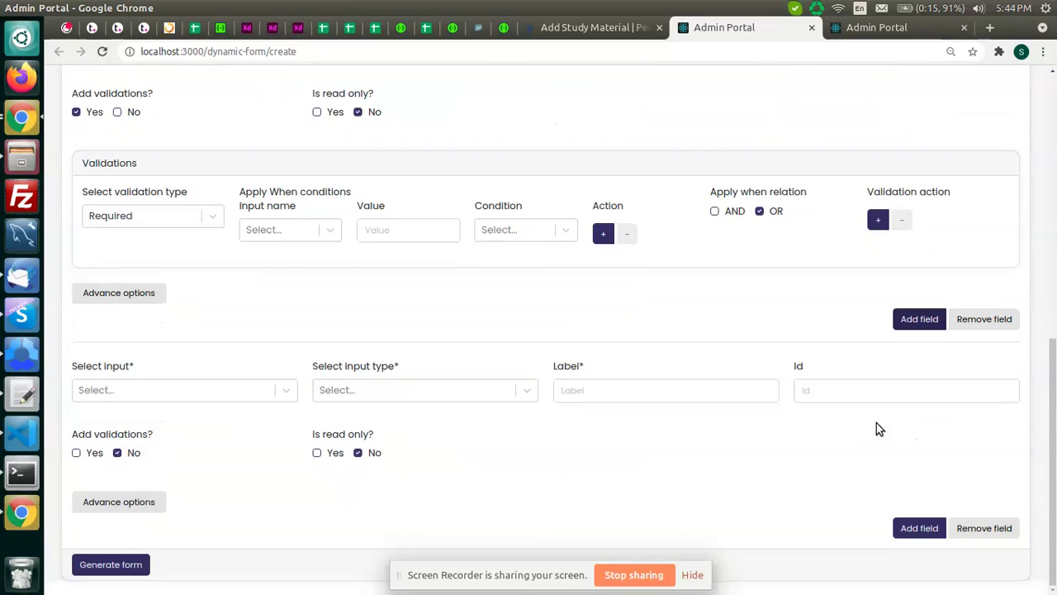
click(252, 390)
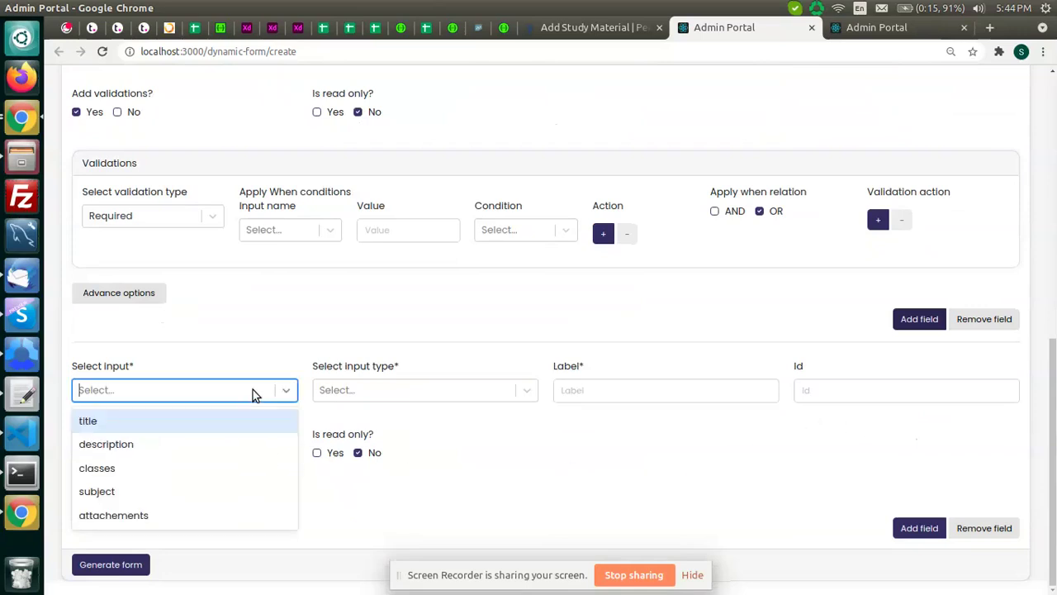
click(236, 453)
click(439, 397)
scroll(432, 464, down, 2)
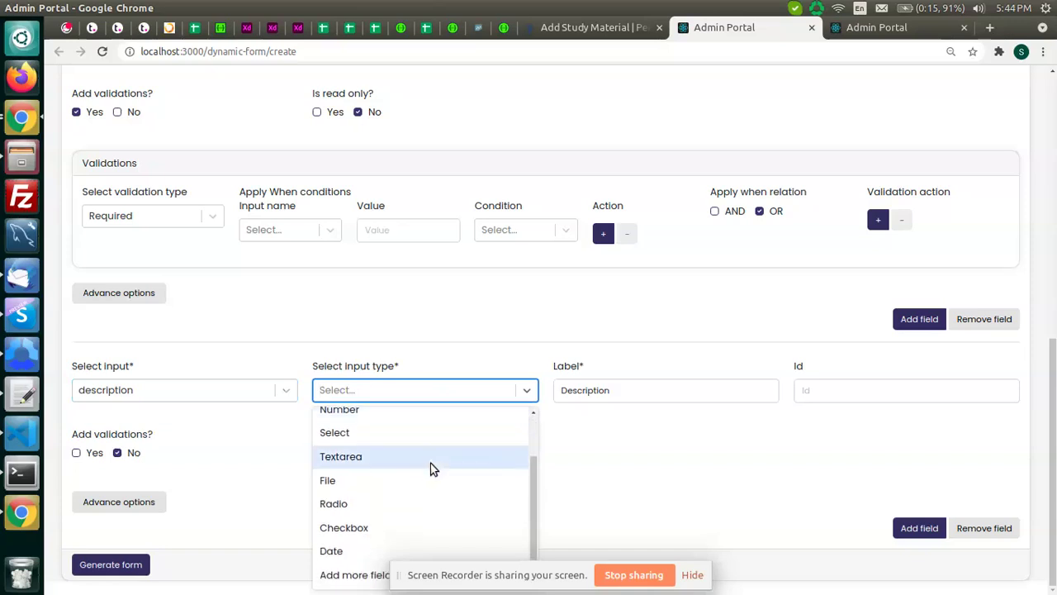
click(428, 459)
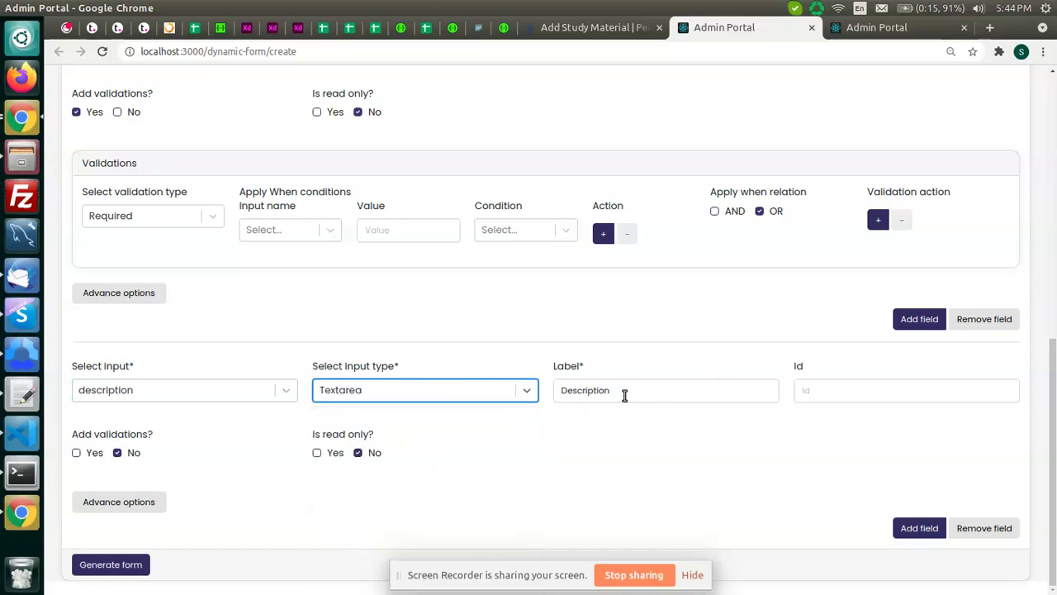
Enable validations for the description field with the Required validation type.
click(76, 453)
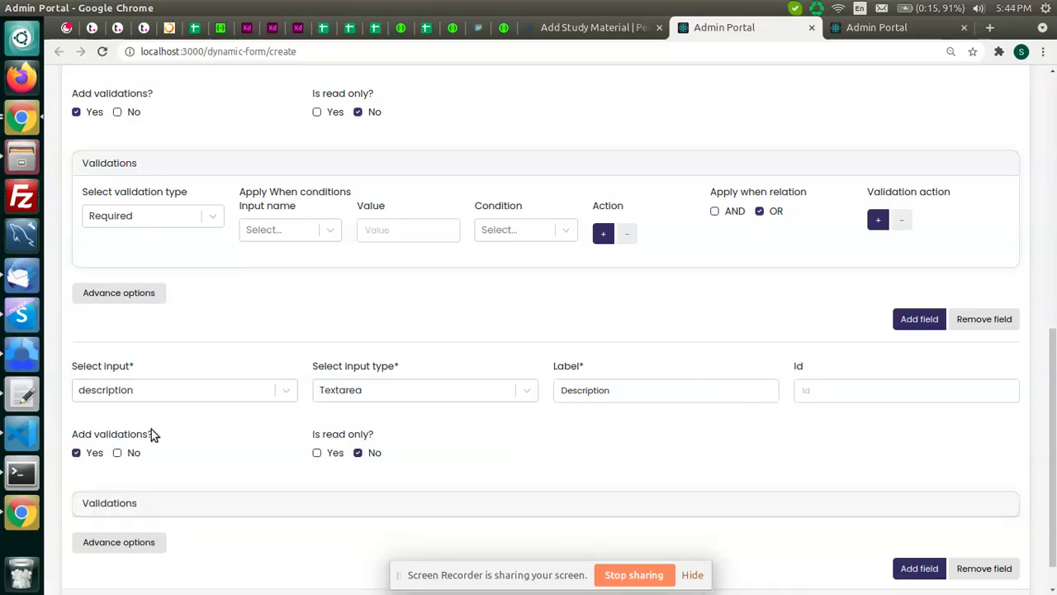
scroll(207, 428, down, 1)
click(260, 472)
scroll(206, 471, down, 2)
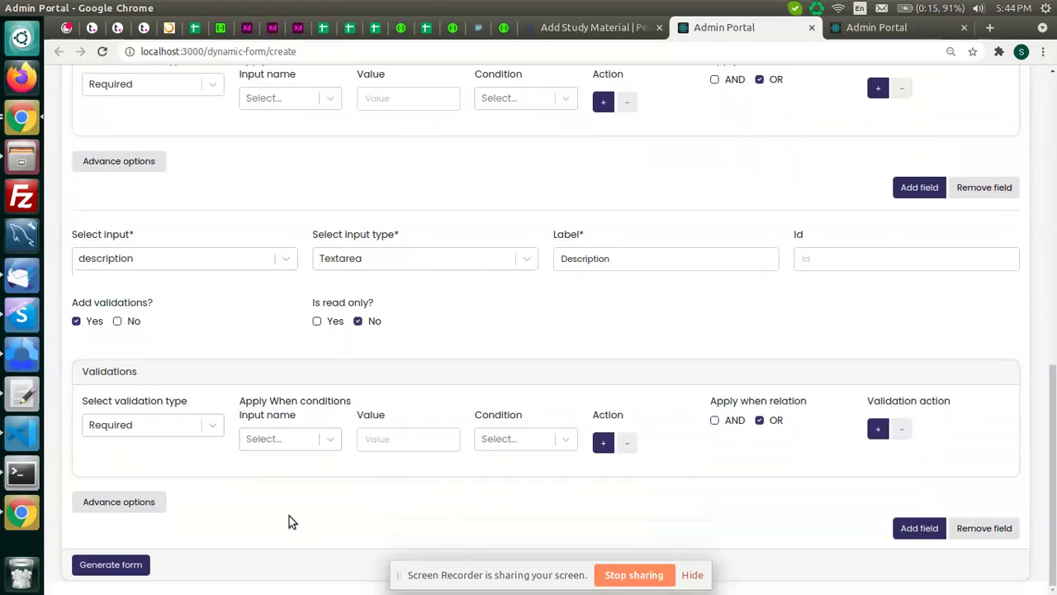
Examine the description field's advance options, and collapse them again.
click(127, 503)
scroll(314, 465, down, 4)
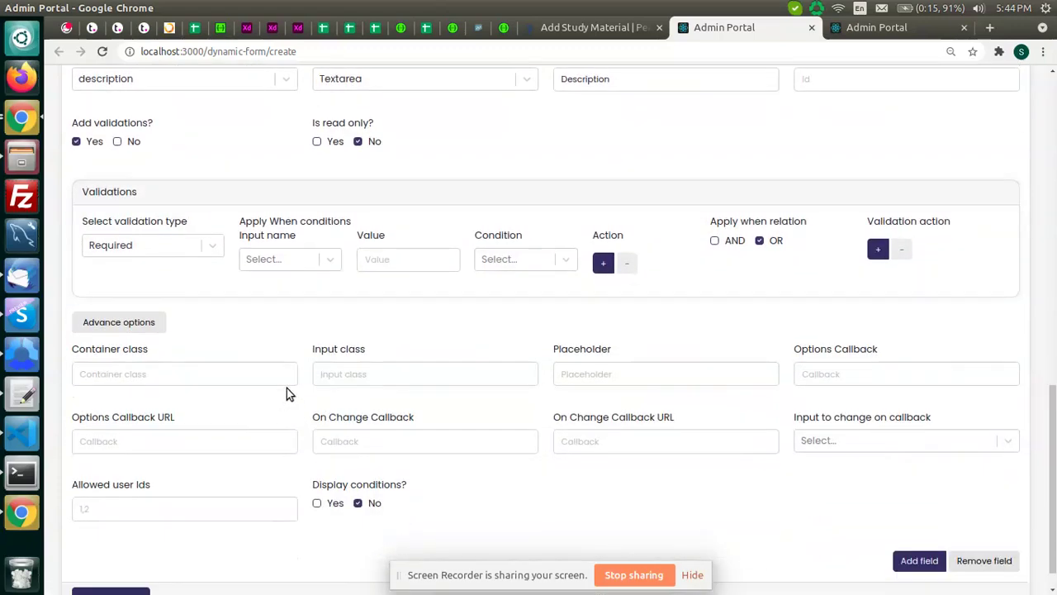
click(124, 324)
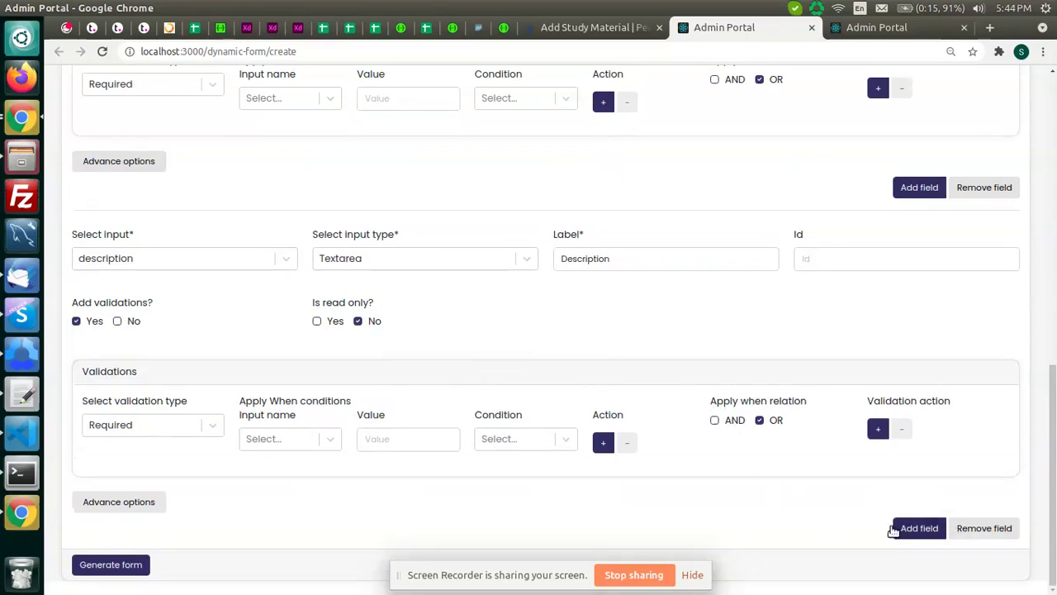
Add a third form field below description, and check the reference Add Study Material page for the field to build.
click(927, 530)
scroll(668, 361, down, 4)
click(582, 28)
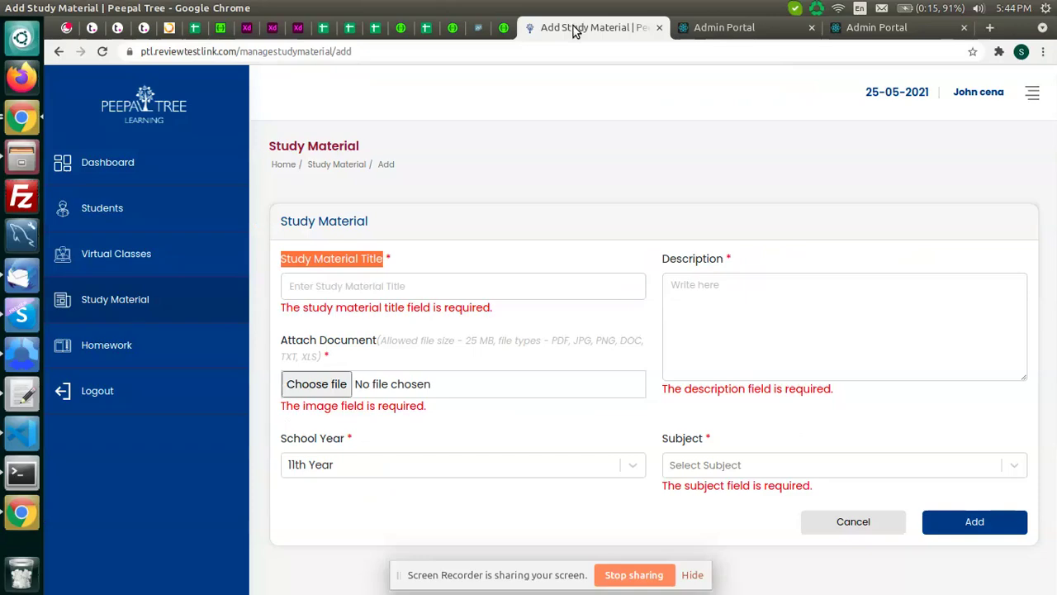
click(748, 25)
click(593, 28)
click(724, 27)
scroll(276, 329, down, 1)
Choose attachements as the third field's input and File as its input type.
click(208, 397)
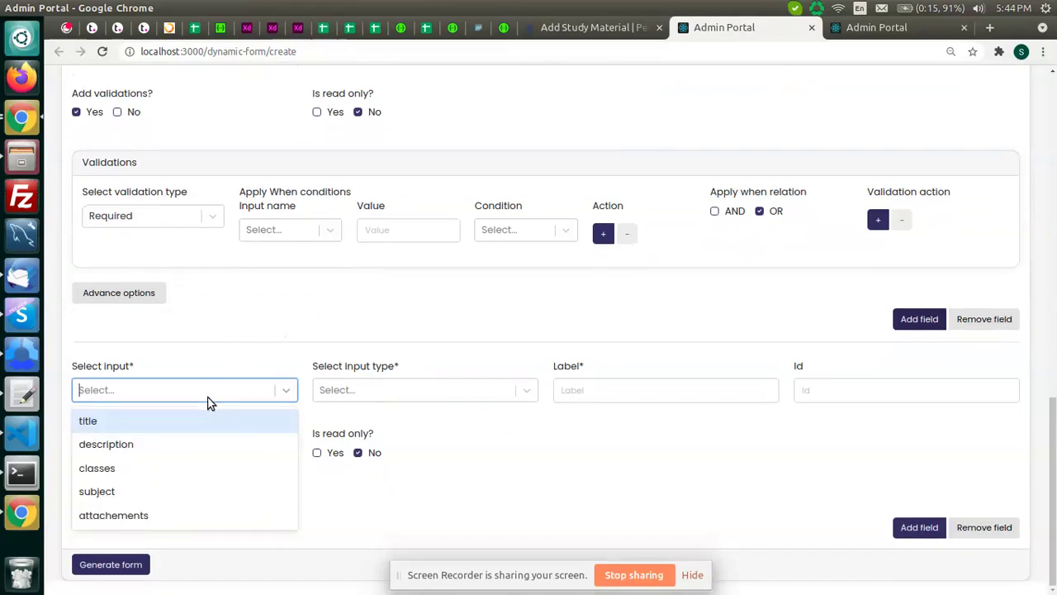
click(204, 513)
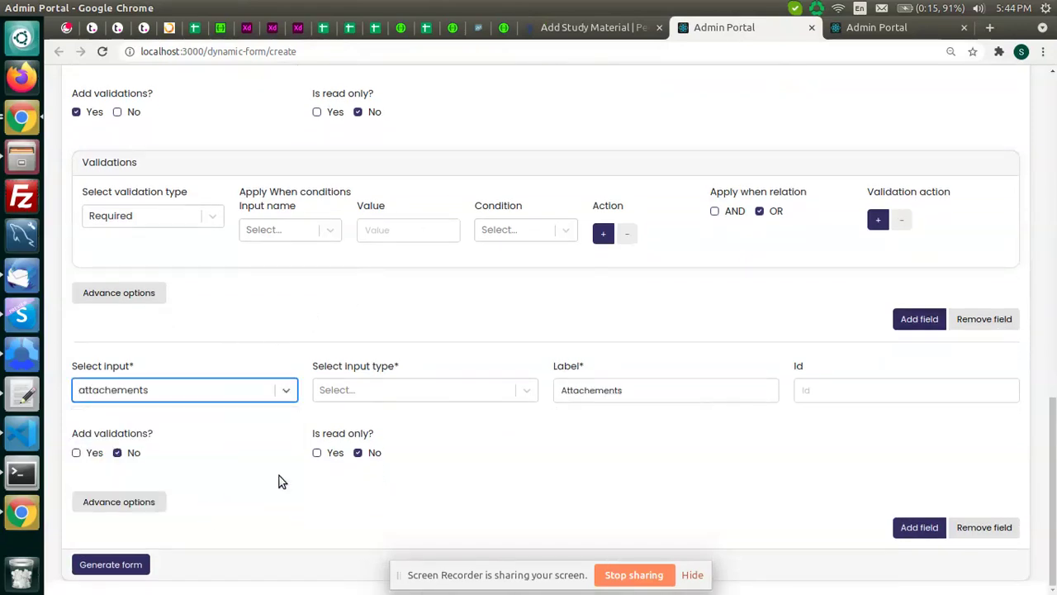
click(434, 387)
scroll(423, 468, down, 1)
scroll(422, 468, down, 1)
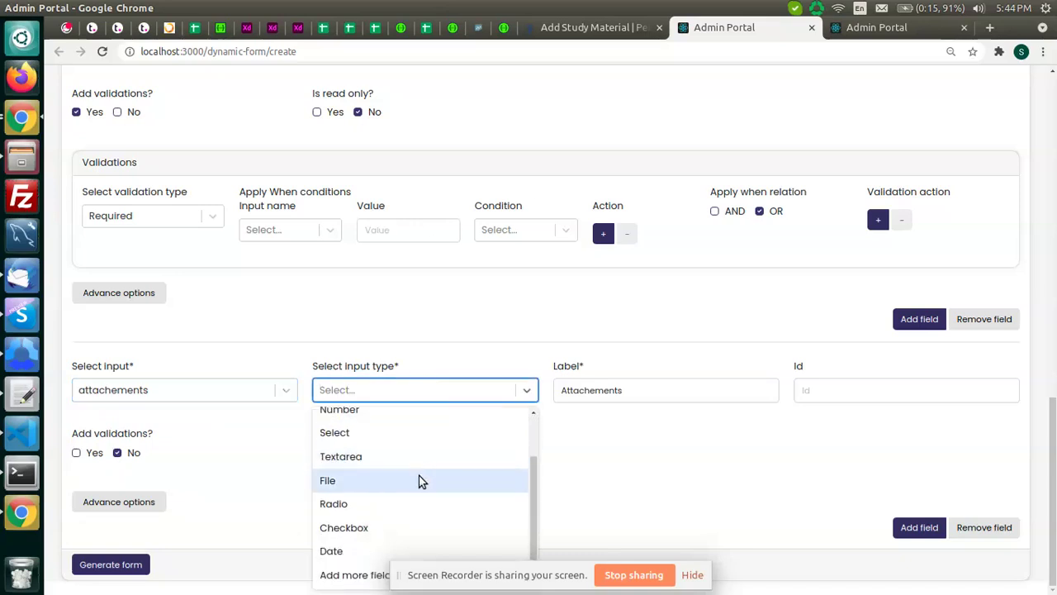
click(414, 486)
Change the file field's label to "Attach Documents" and enable its validations with the Required type.
click(675, 396)
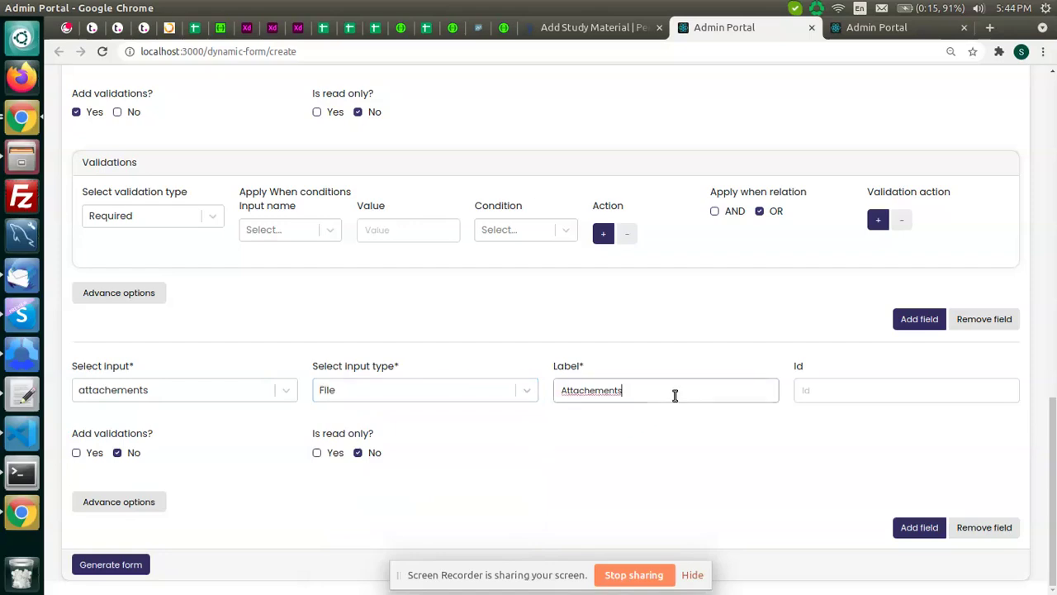
key(ctrl+a)
text(A)
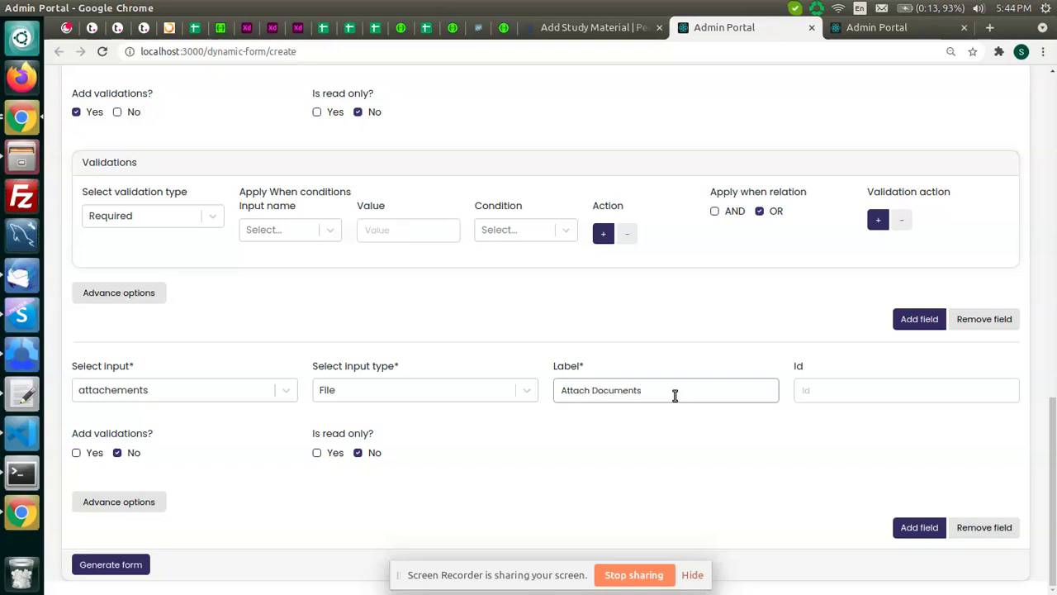
click(76, 453)
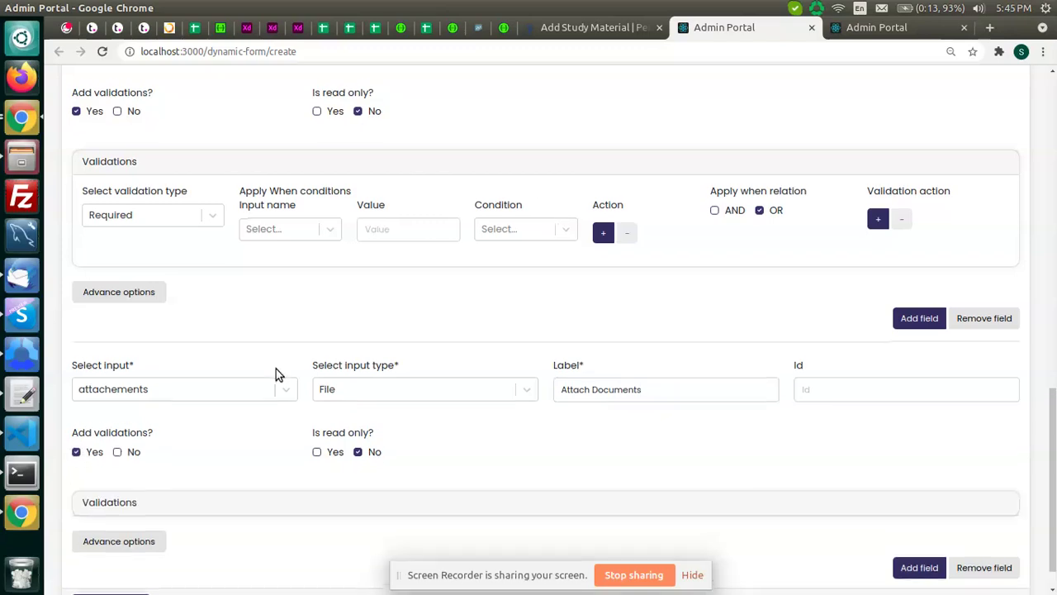
scroll(240, 419, down, 1)
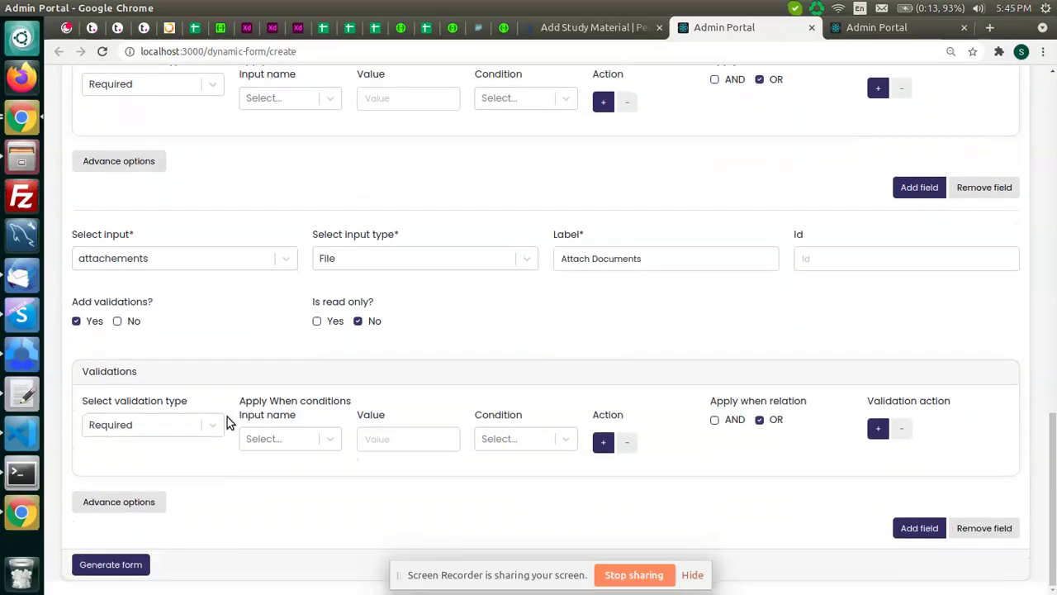
Allow multi file upload and enter the file types in the Attach Documents field's advance options, and collapse them.
click(153, 502)
scroll(624, 375, down, 3)
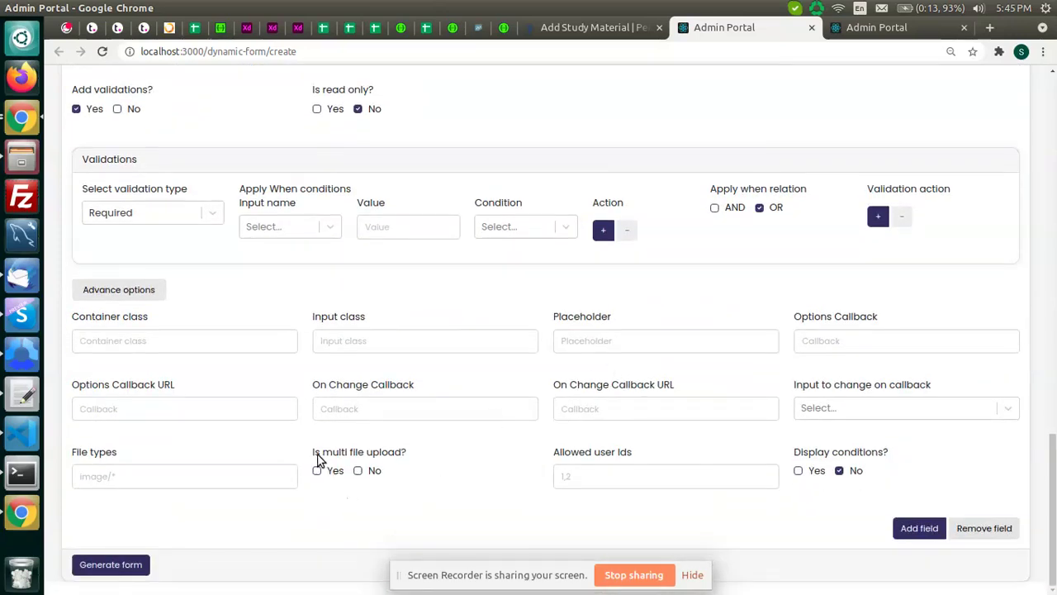
drag(315, 455, 416, 469)
click(419, 470)
click(177, 475)
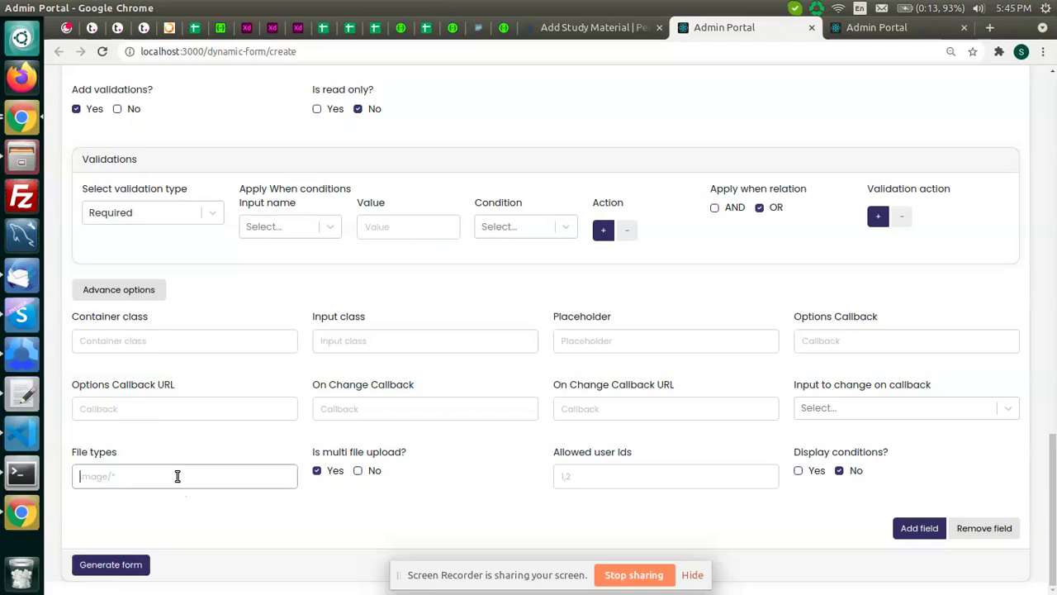
text(im)
click(149, 291)
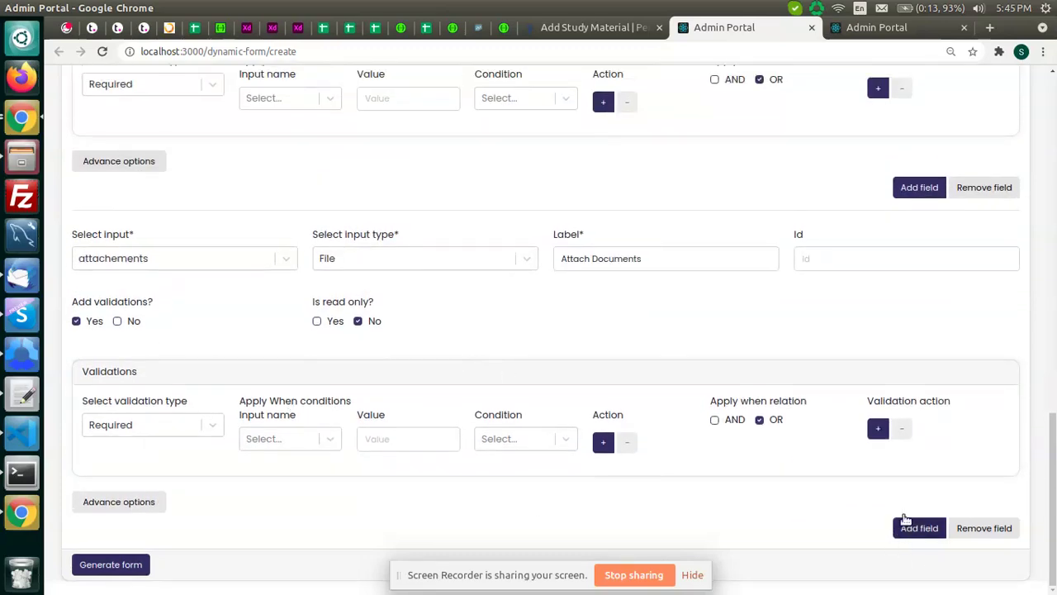
Add a fourth form field with classes as the input, Select as the input type and "School Year" as the label.
click(908, 528)
click(615, 27)
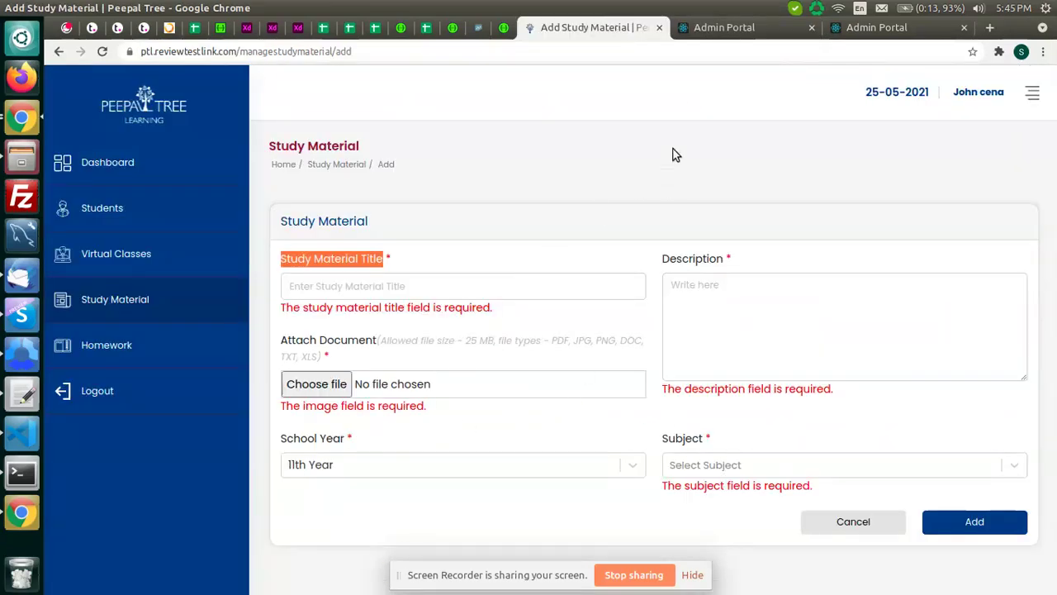
click(725, 25)
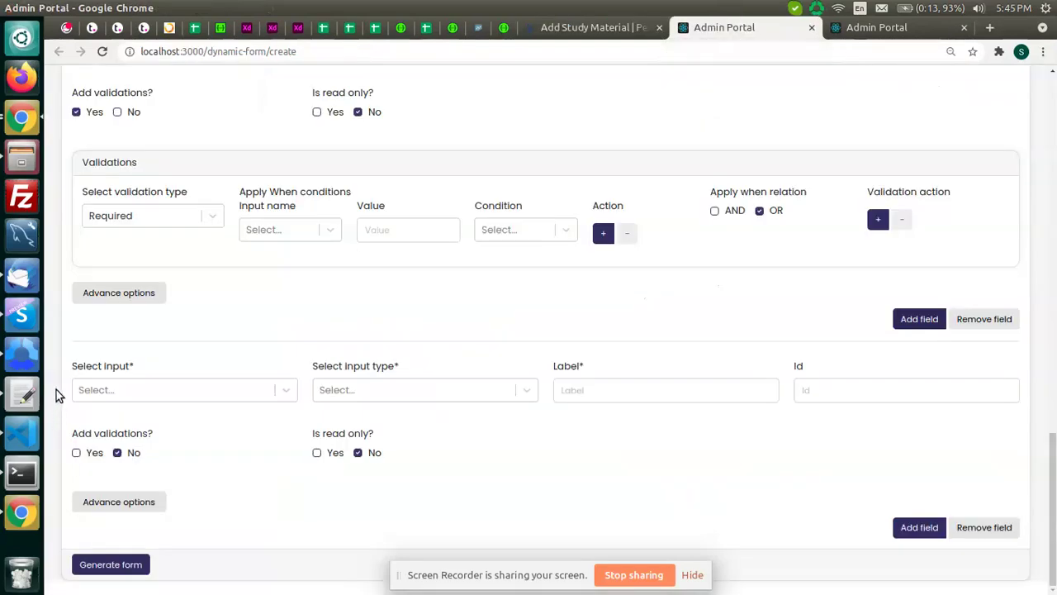
click(130, 391)
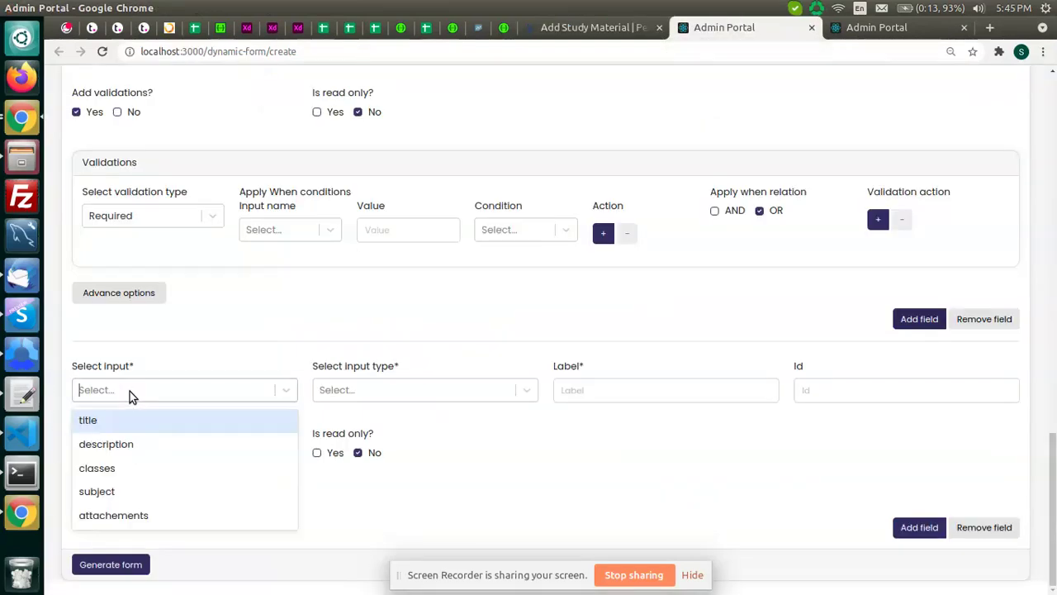
click(184, 475)
click(423, 393)
scroll(439, 460, down, 2)
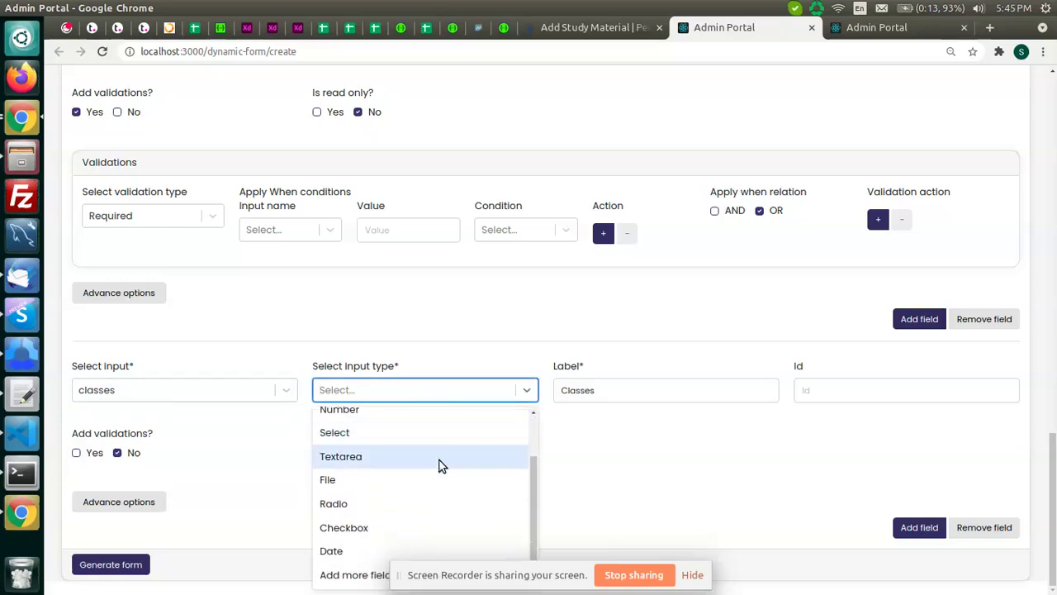
click(445, 432)
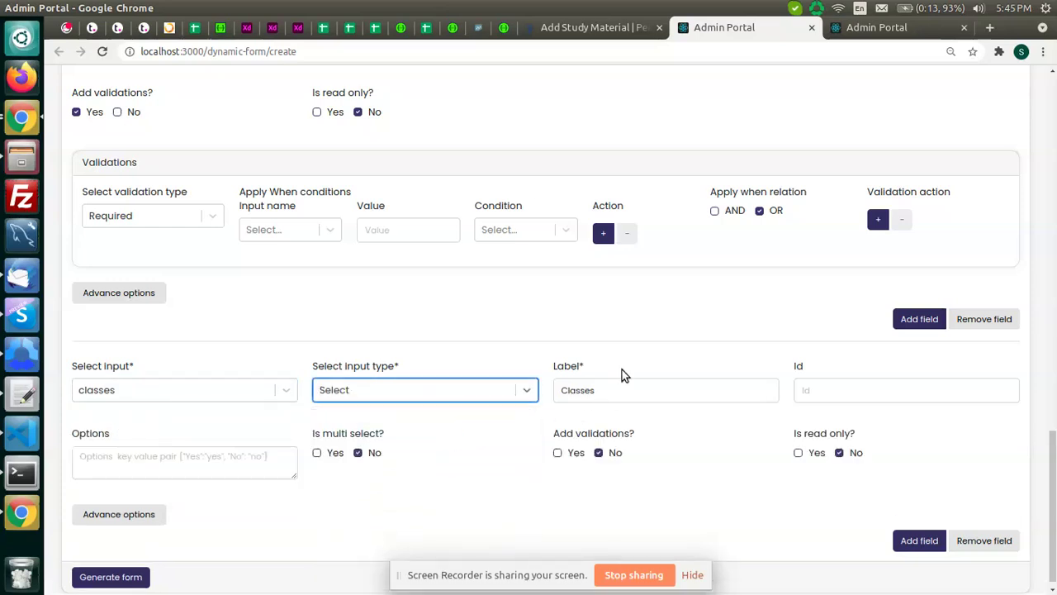
double_click(632, 391)
text(School Year)
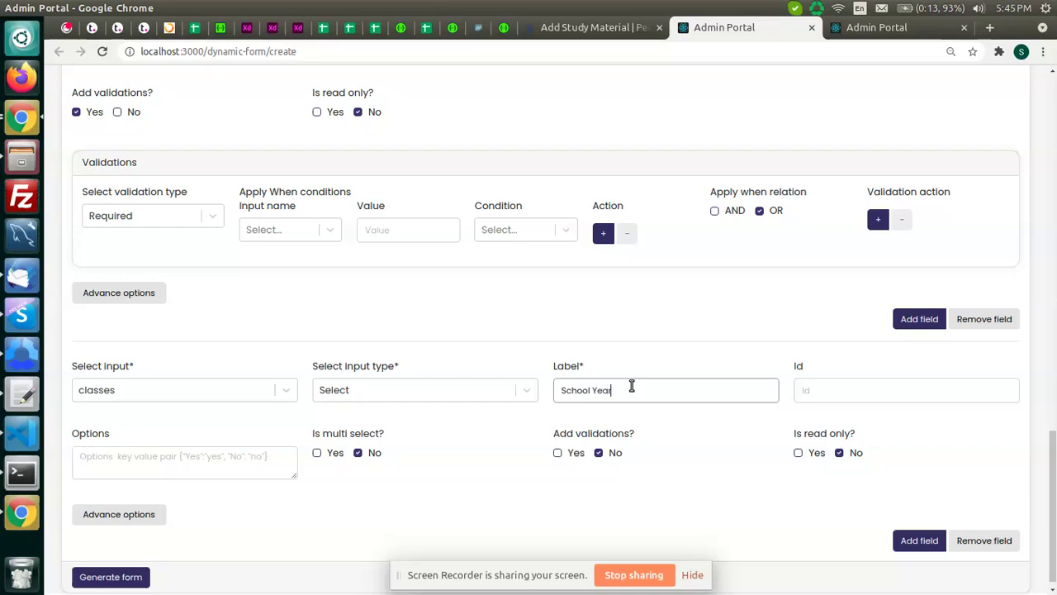
scroll(453, 449, down, 1)
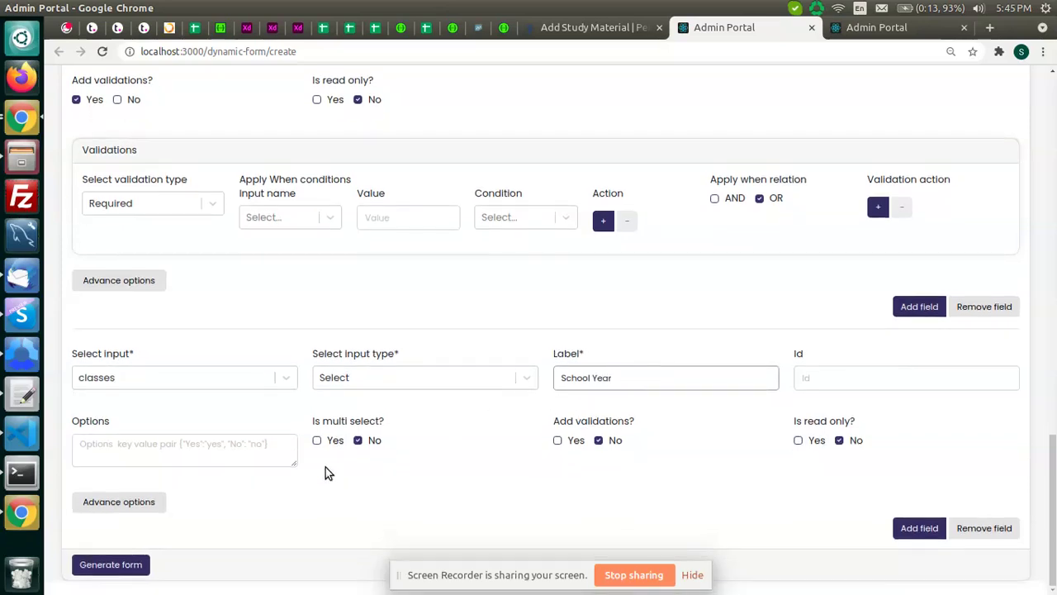
click(221, 452)
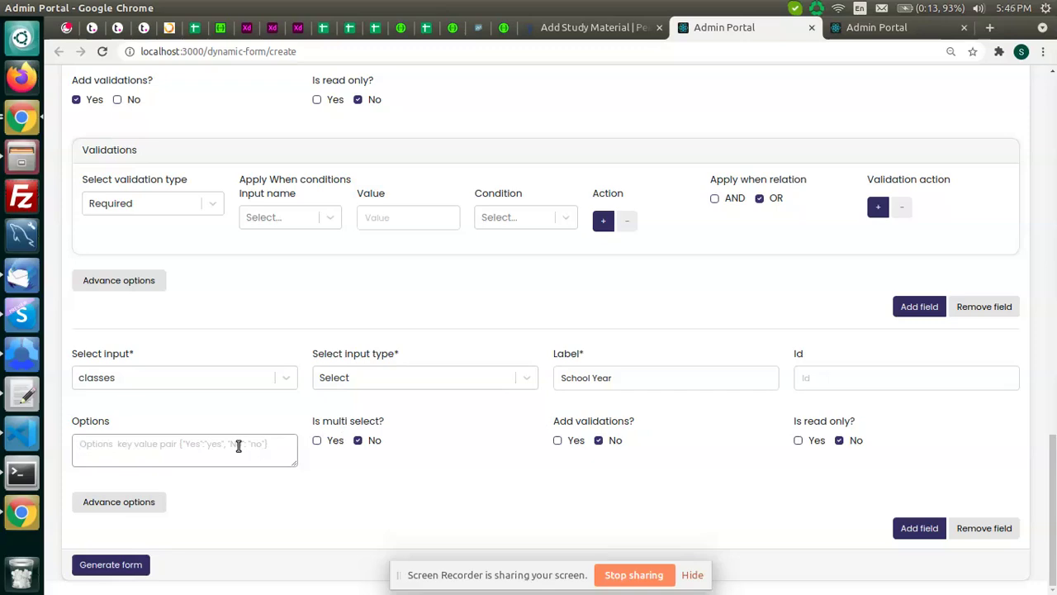
text({"1":)
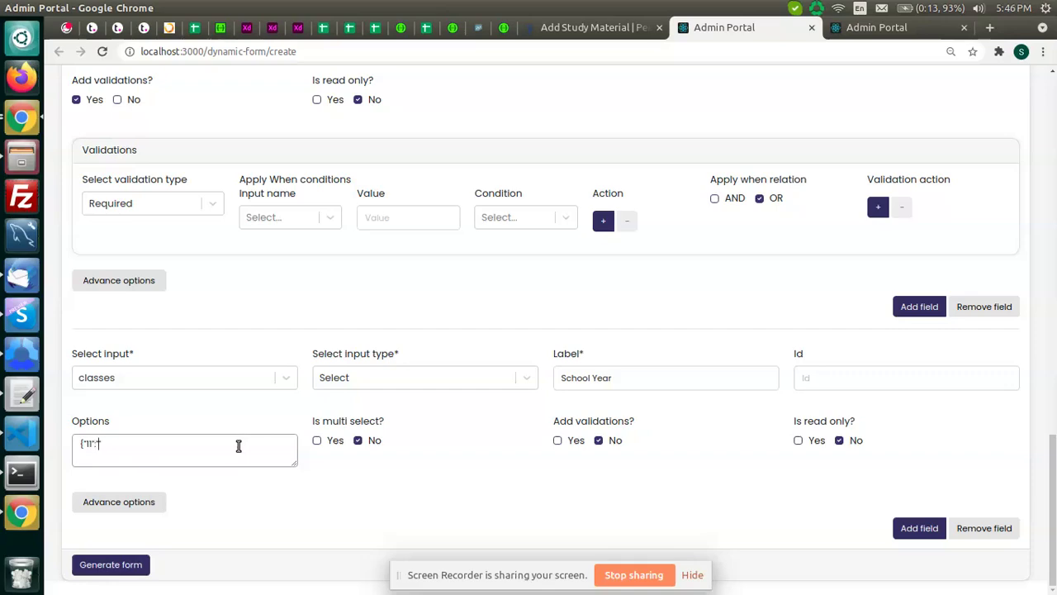
text(11th class)
key(BackSpace)
key(BackSpace)
key(BackSpace)
key(BackSpace)
key(BackSpace)
key(BackSpace)
key(BackSpace)
key(BackSpace)
key(BackSpace)
key(BackSpace)
key(BackSpace)
key(BackSpace)
key(BackSpace)
key(BackSpace)
key(BackSpace)
key(BackSpace)
key(BackSpace)
key(BackSpace)
key(BackSpace)
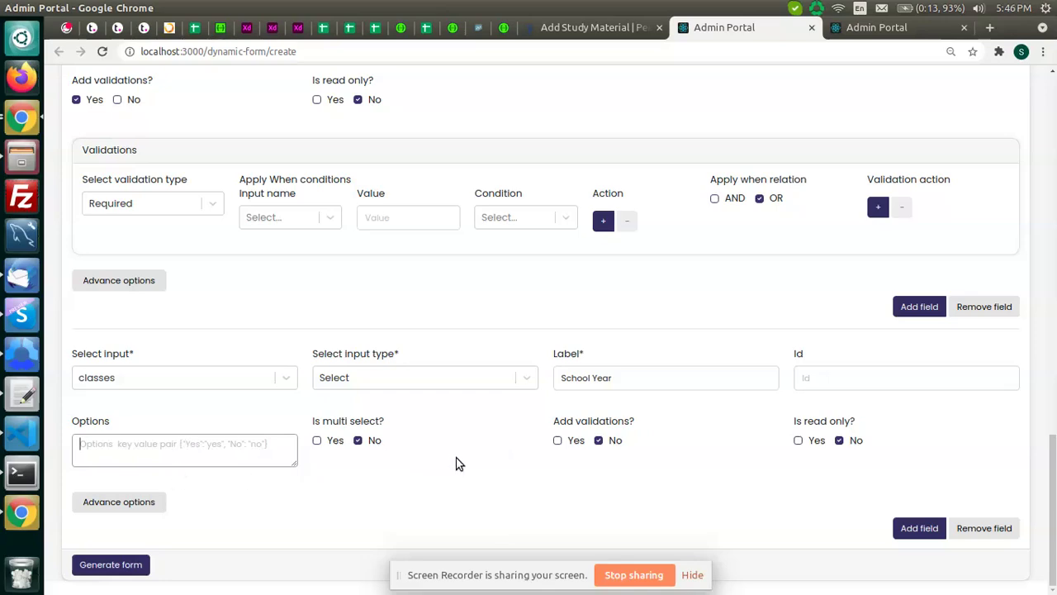
Set the School Year field's Options Callback to getClasses in its advance options.
click(119, 502)
scroll(495, 347, down, 3)
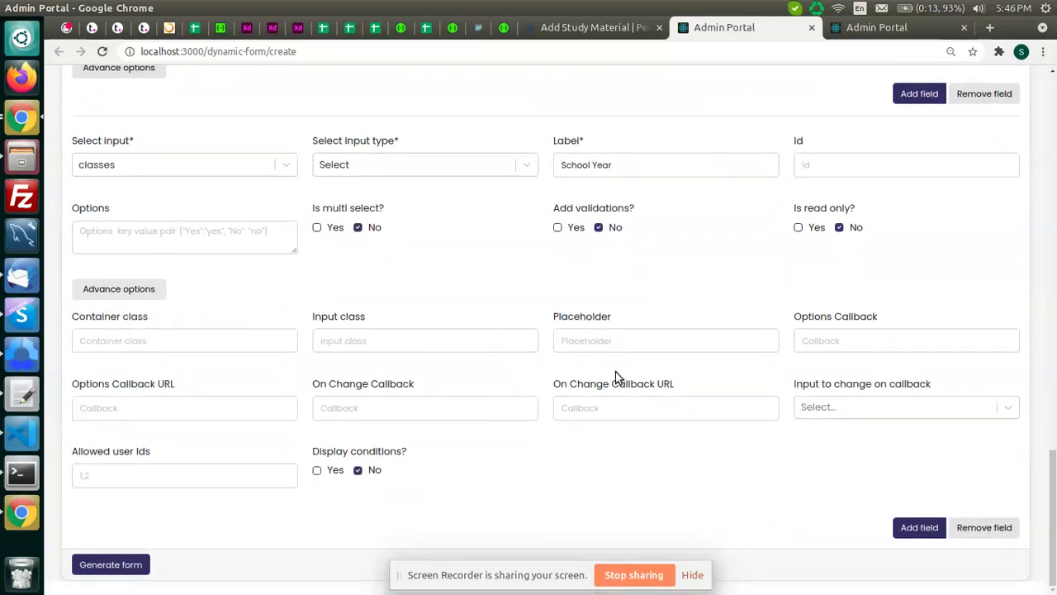
click(848, 346)
scroll(844, 352, up, 1)
scroll(713, 382, down, 1)
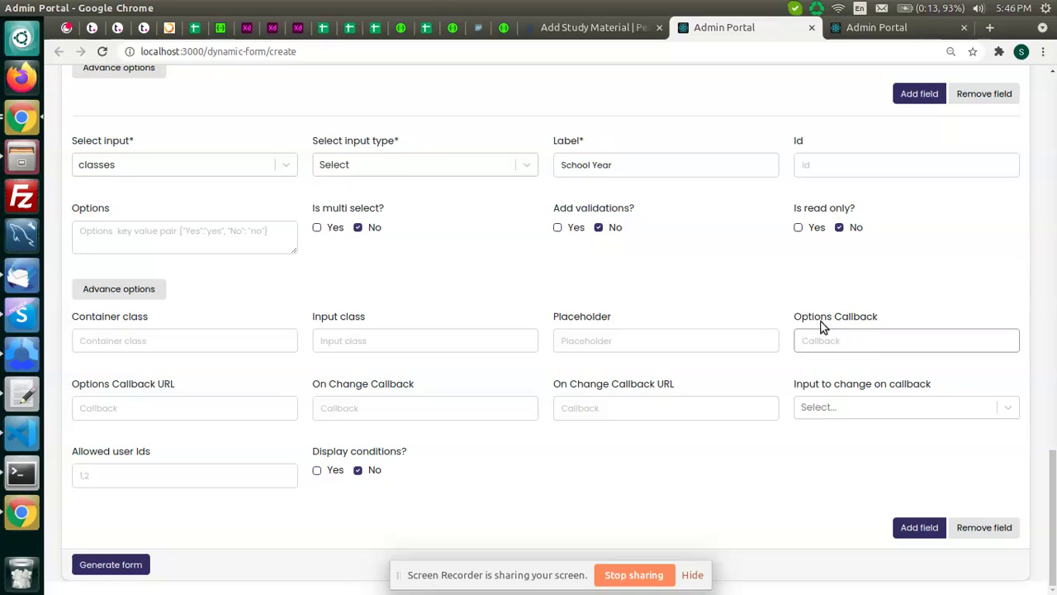
scroll(722, 297, up, 1)
scroll(782, 361, down, 1)
text(getClasses)
Copy the usersUrl property name from api.js in Visual Studio Code into the School Year field's Options Callback URL.
click(254, 399)
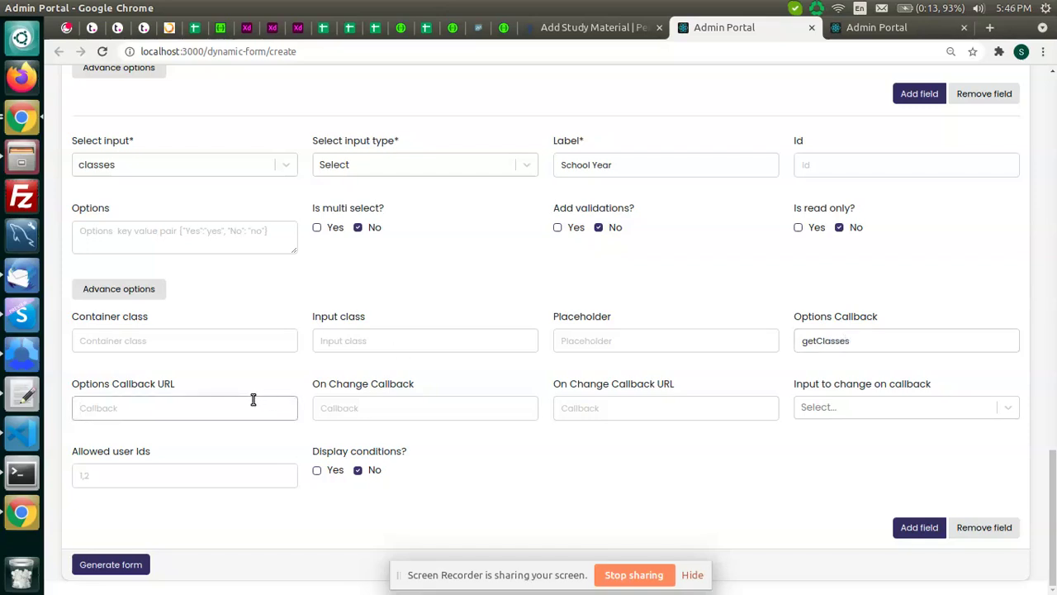
key(alt+Tab)
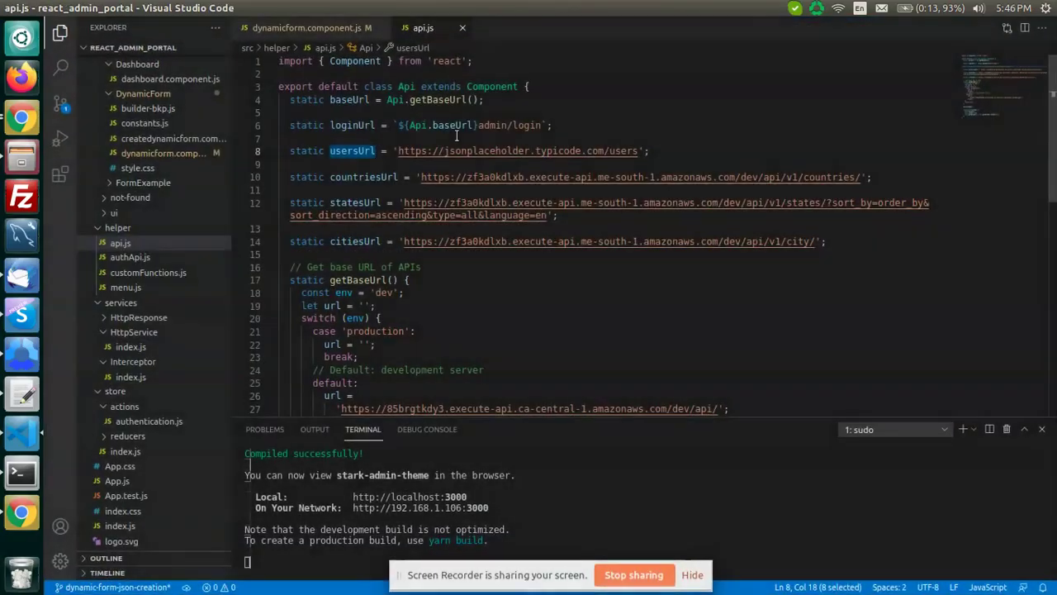
click(361, 177)
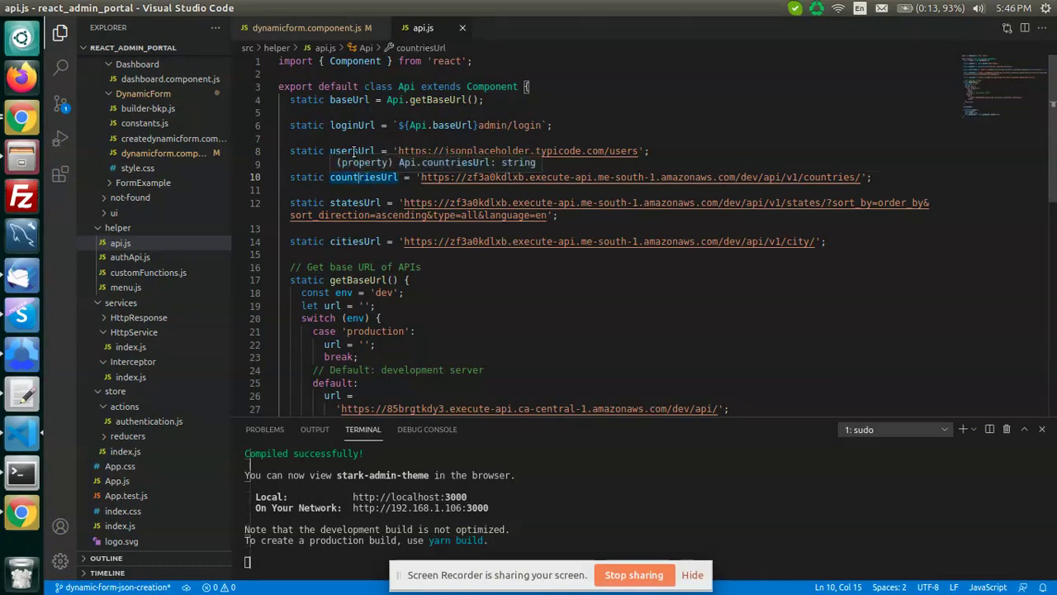
double_click(353, 152)
key(ctrl+c)
key(alt+Tab)
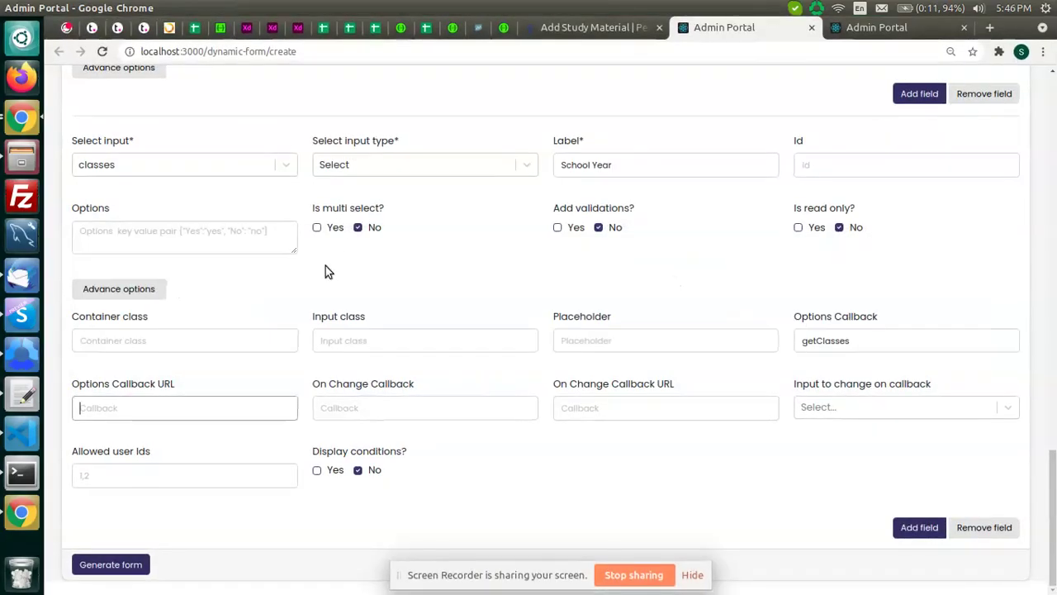
key(ctrl+v)
Compare the School Year field's On Change Callback settings with the School Year and Subject fields on the reference page.
click(401, 408)
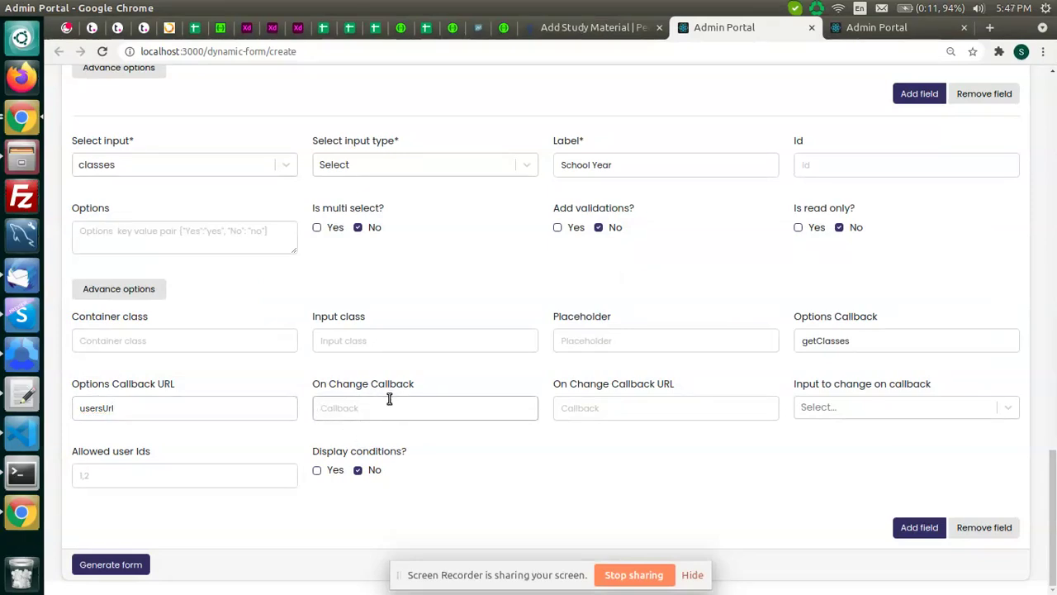
click(686, 393)
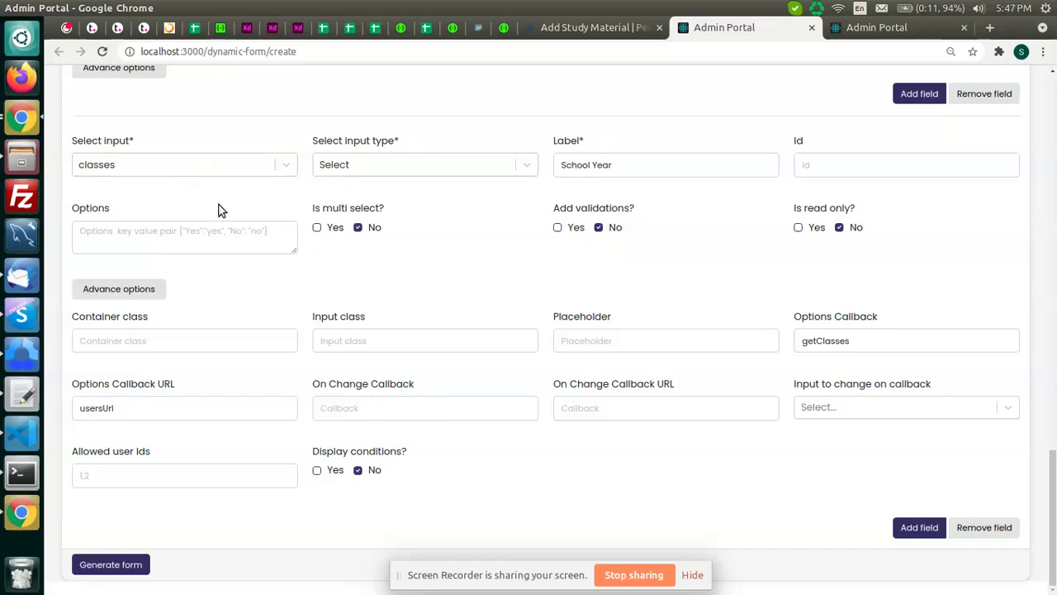
click(590, 27)
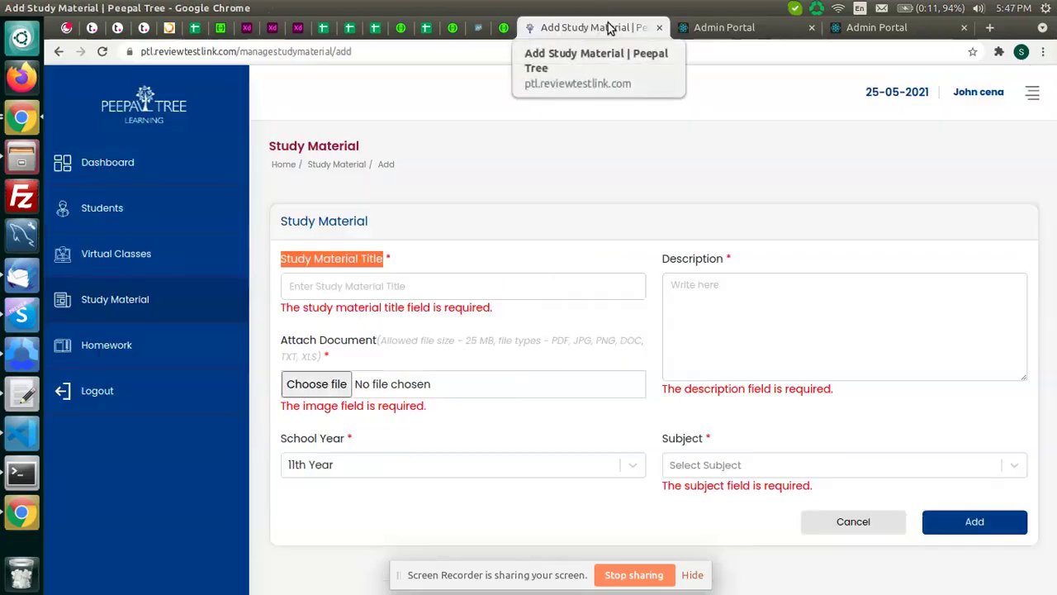
click(708, 27)
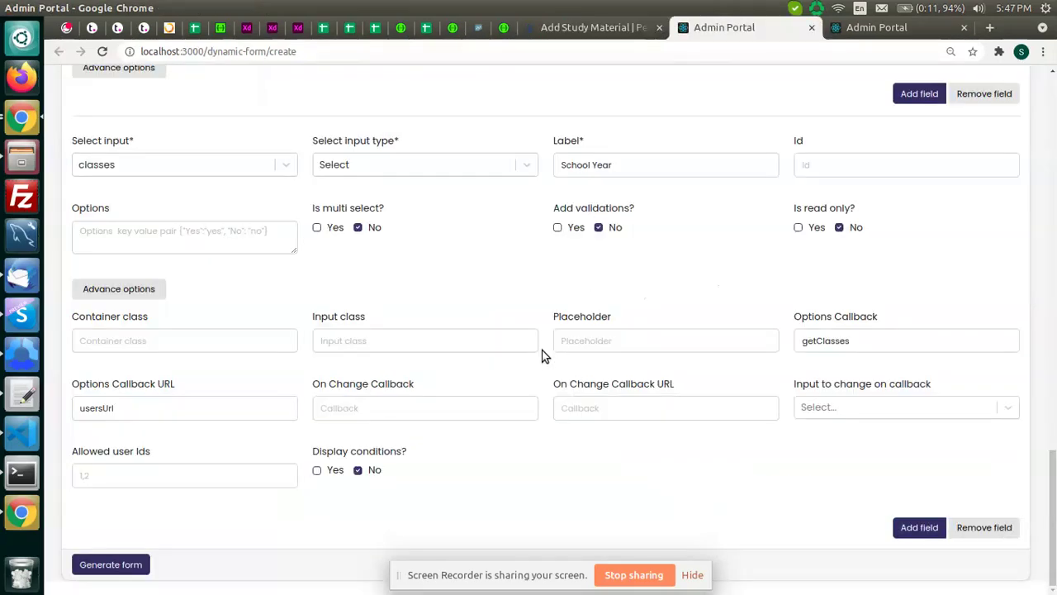
click(421, 419)
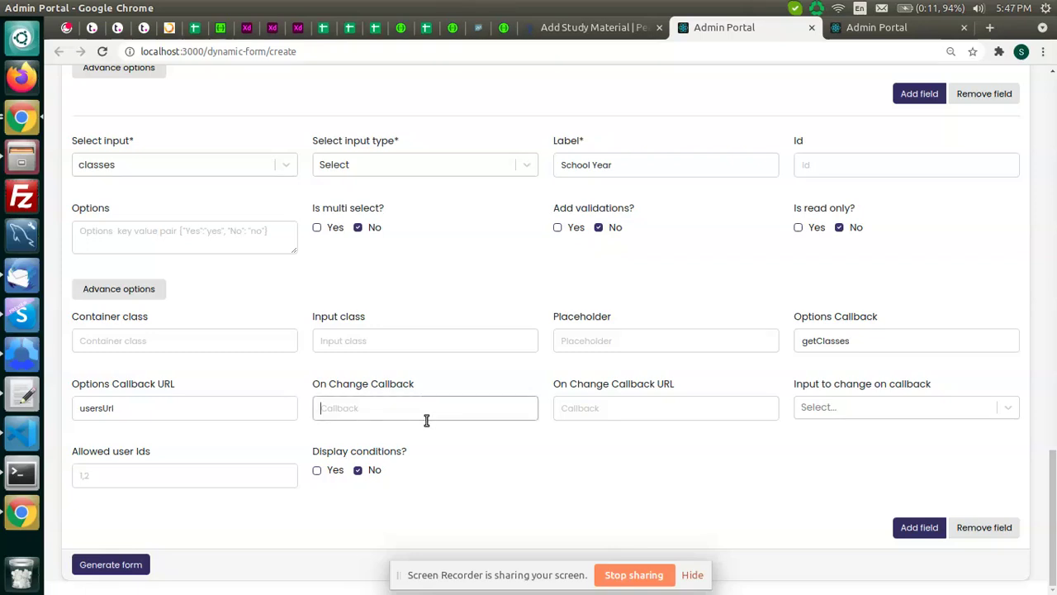
click(583, 31)
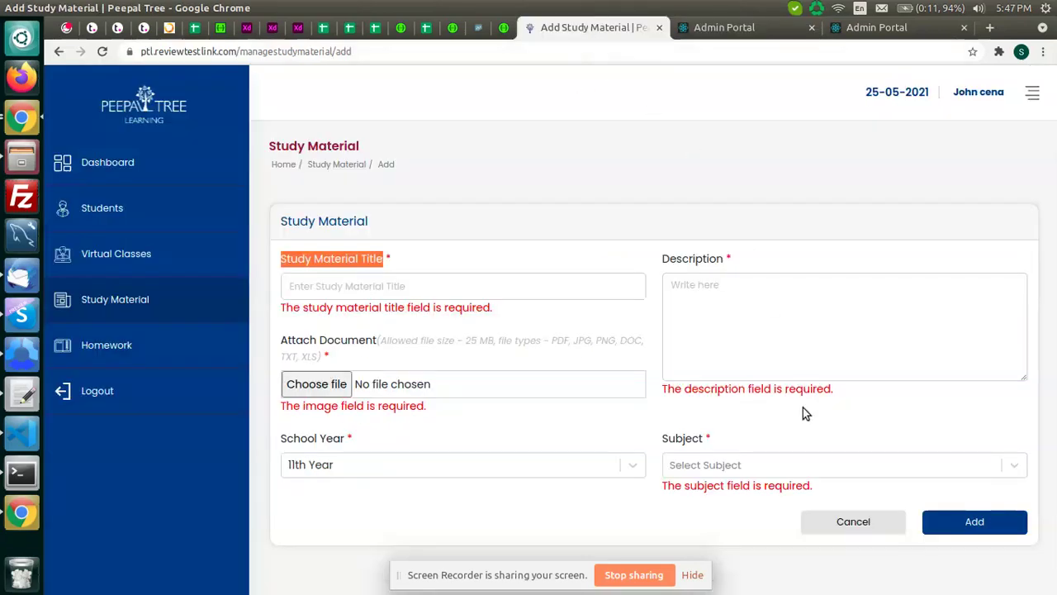
Set the School Year field's On Change Callback to getSubject, its URL to subjectsUrl and the input to change on callback to subject.
click(712, 29)
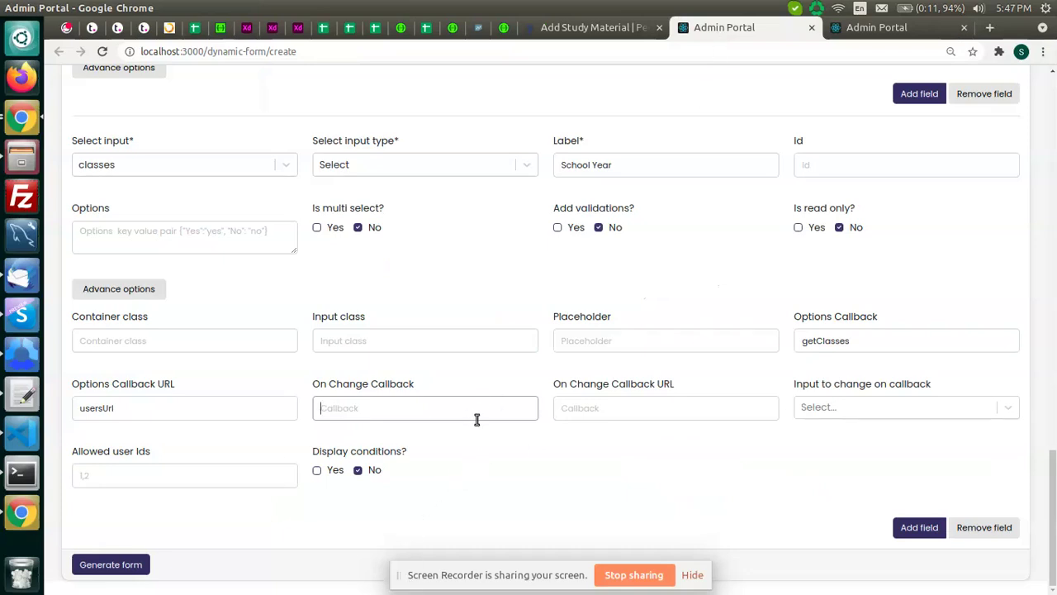
text(getSubject)
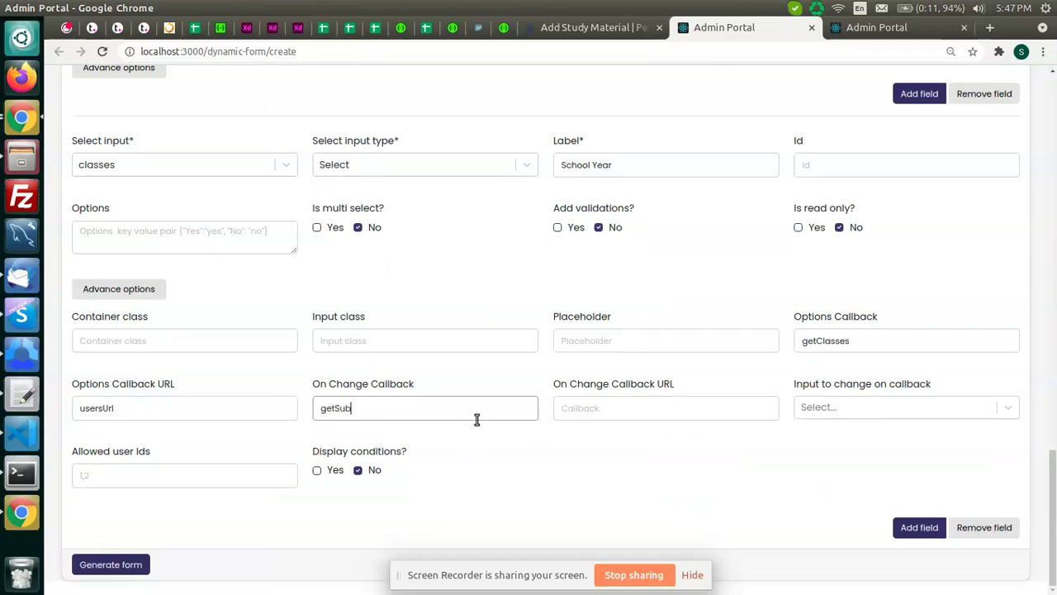
click(659, 413)
text(subjects)
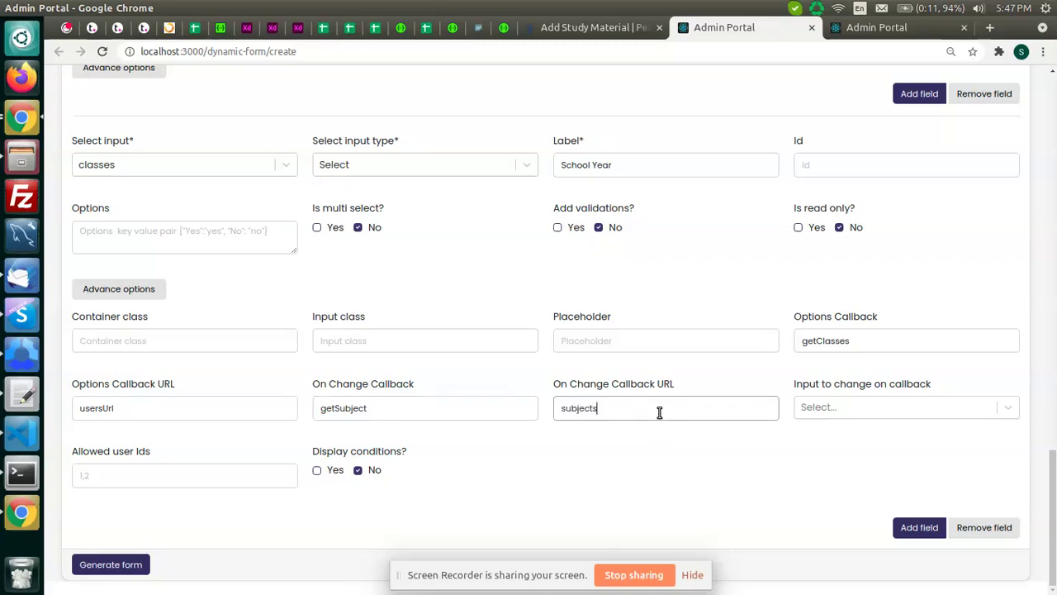
text(Url)
click(867, 413)
click(873, 510)
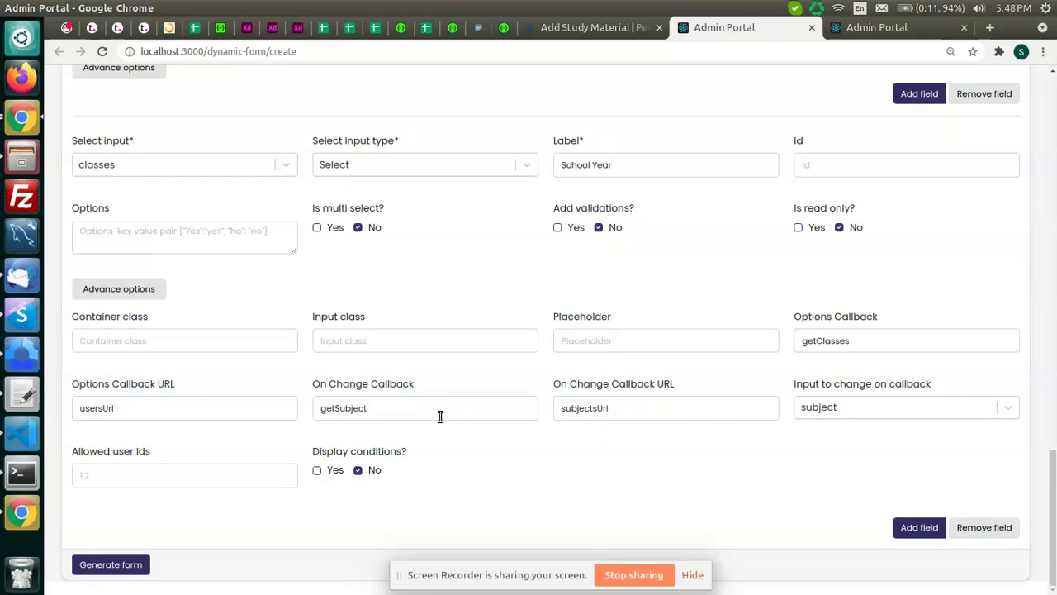
Review the School Year field's On Change Callback, On Change Callback URL and input to change on callback.
double_click(361, 407)
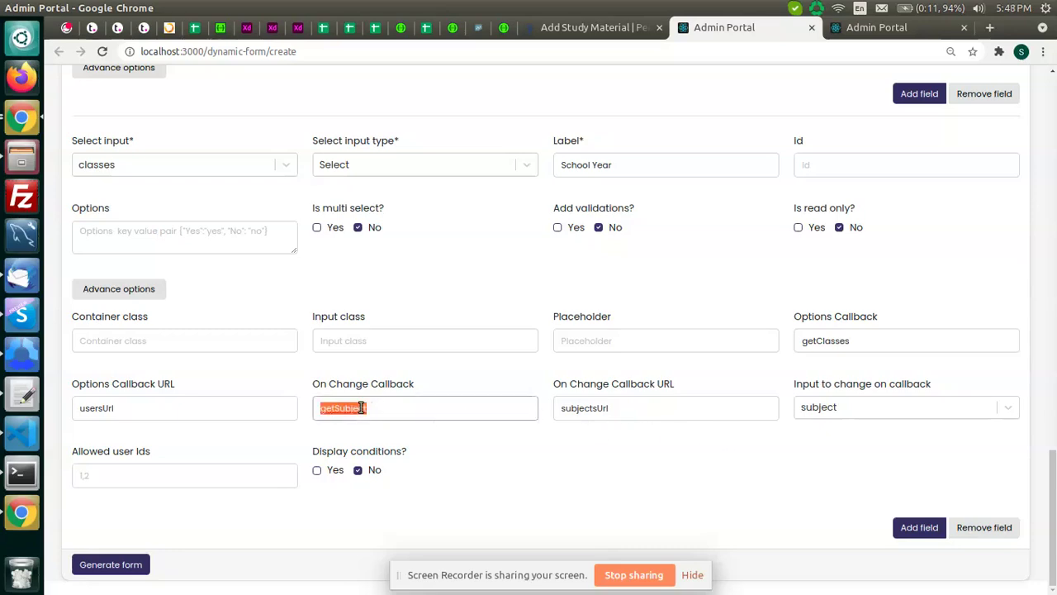
click(491, 406)
double_click(594, 408)
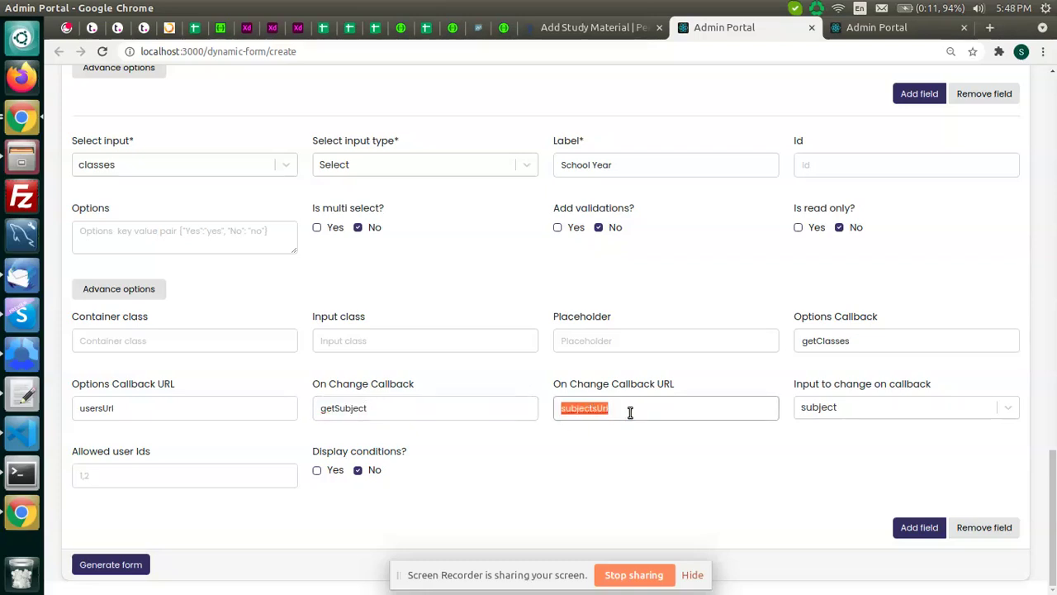
click(630, 412)
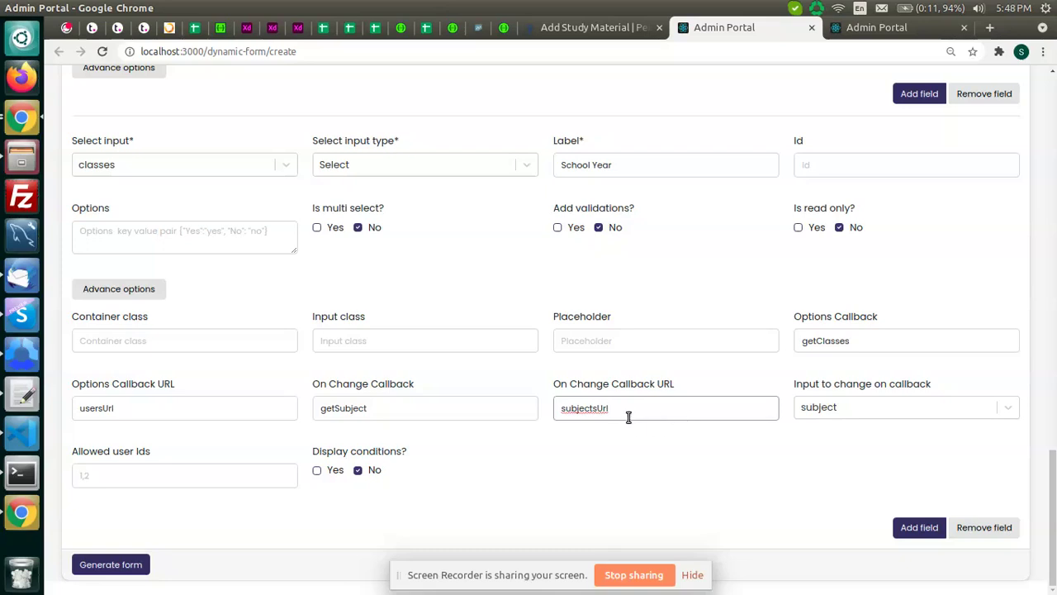
click(871, 415)
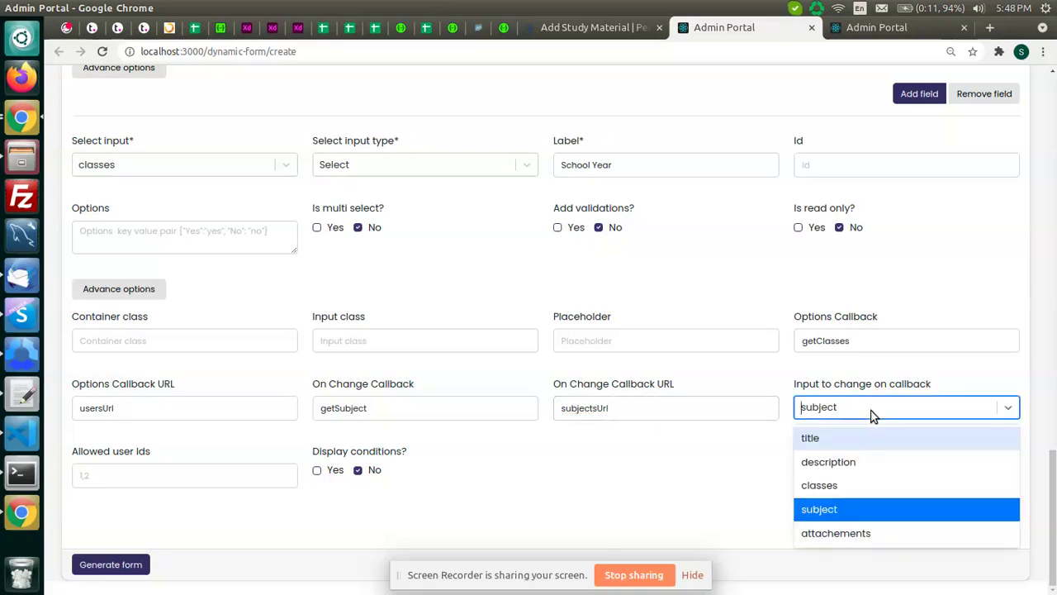
click(873, 415)
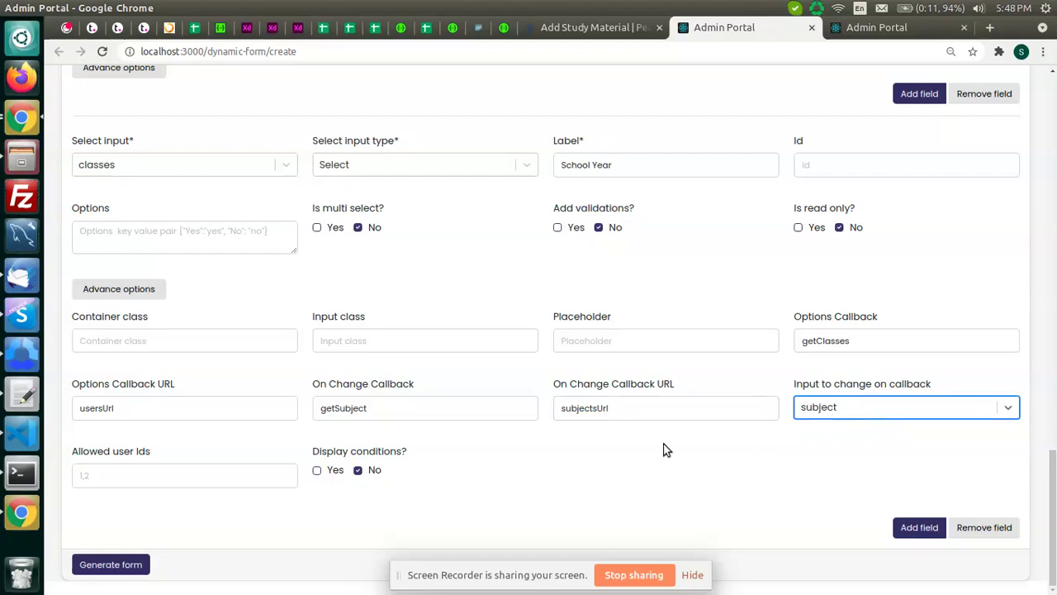
Add a fifth form field with subject as the input, Select as the input type and "Subject" as the label.
click(922, 527)
scroll(752, 395, down, 3)
click(278, 390)
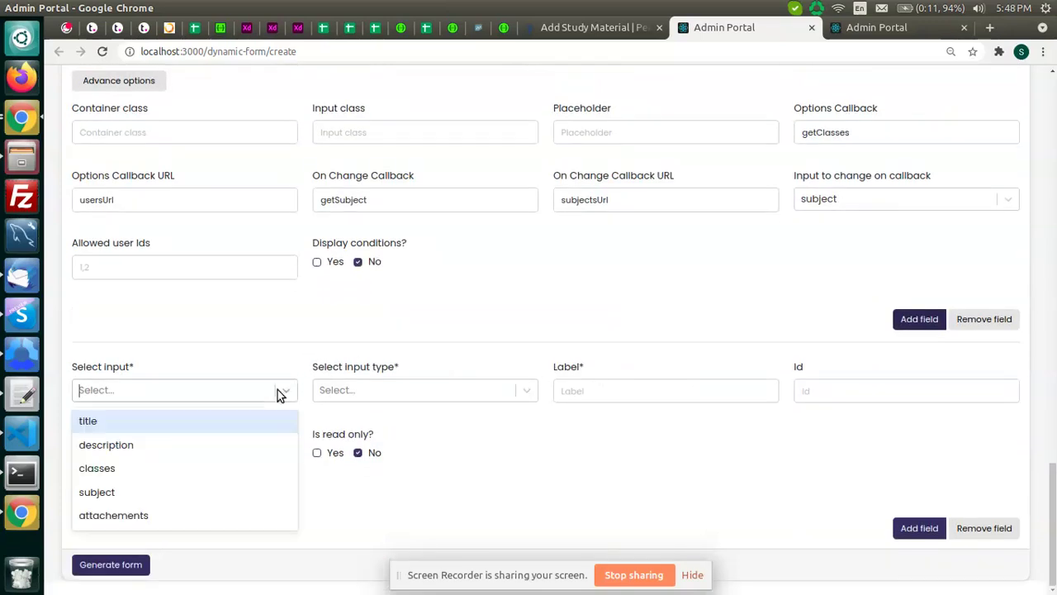
click(248, 487)
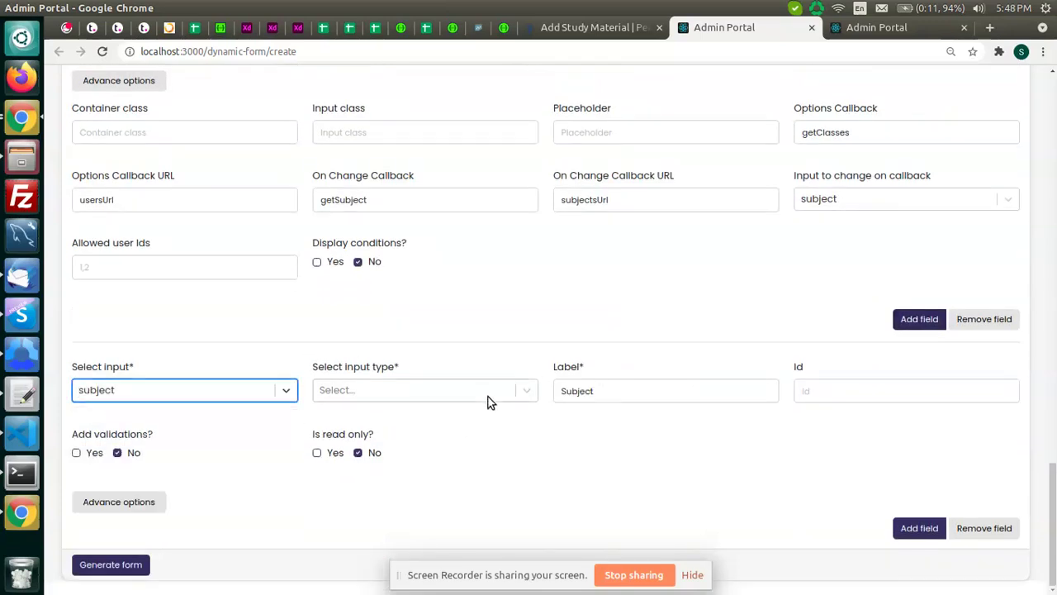
click(487, 395)
click(460, 491)
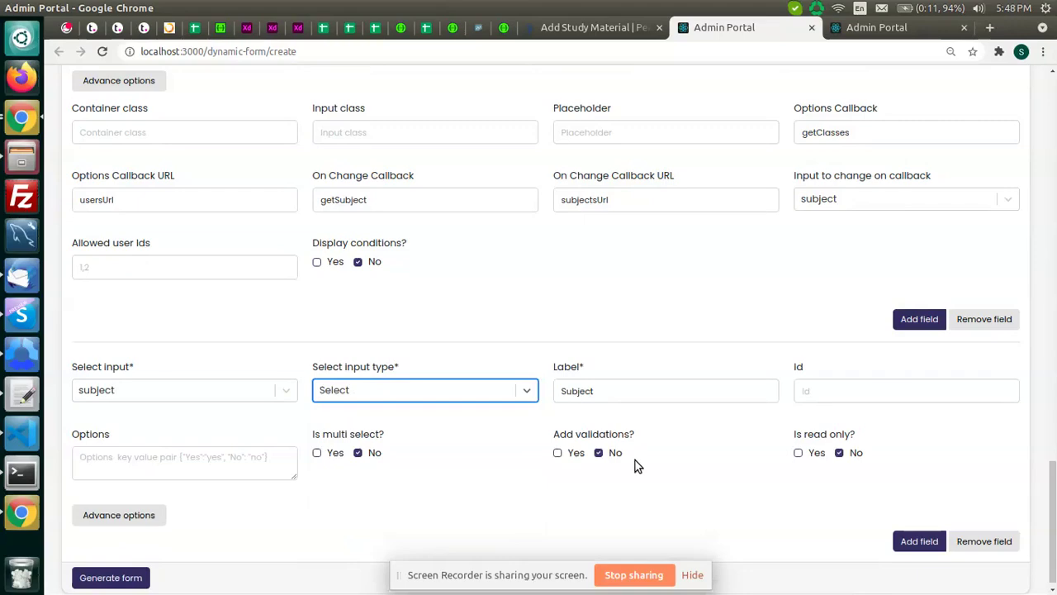
double_click(643, 393)
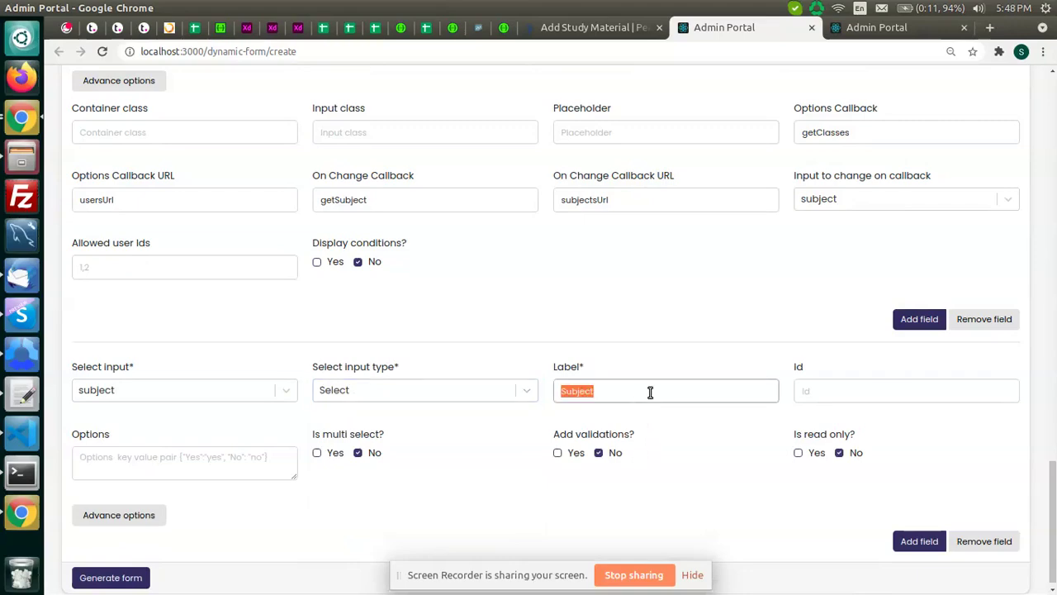
Check the Subject field's Options and advance options against the School Year field's On Change Callback URL.
scroll(706, 419, down, 1)
click(137, 459)
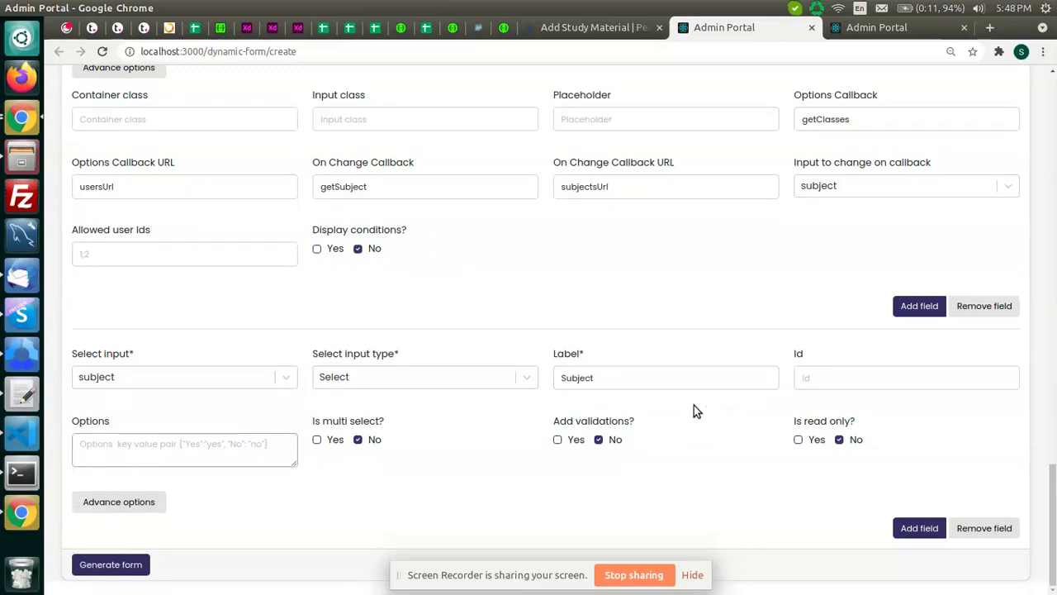
scroll(696, 408, up, 1)
double_click(618, 222)
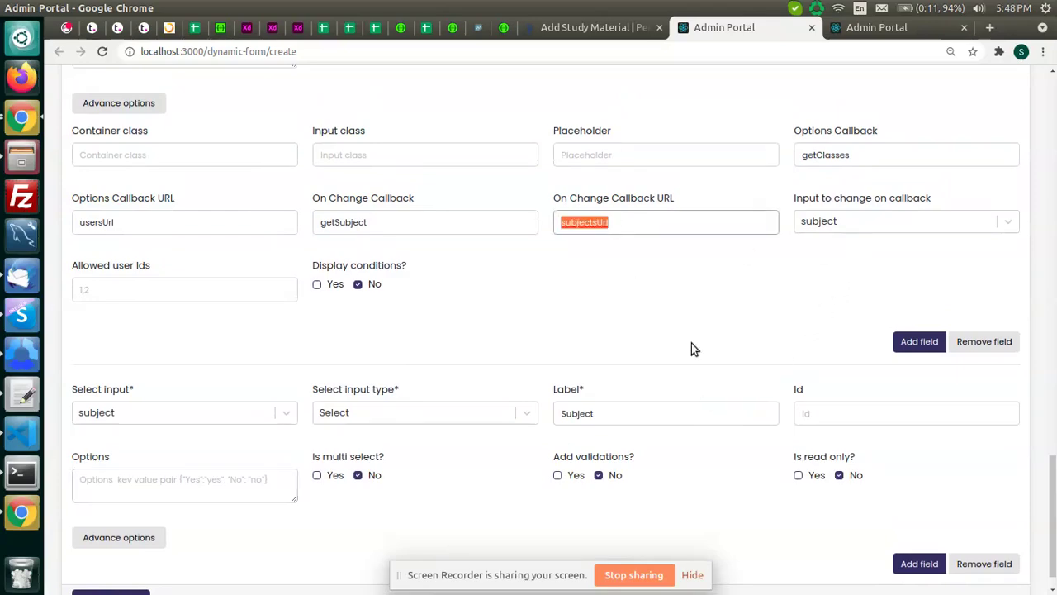
scroll(236, 488, down, 1)
click(241, 452)
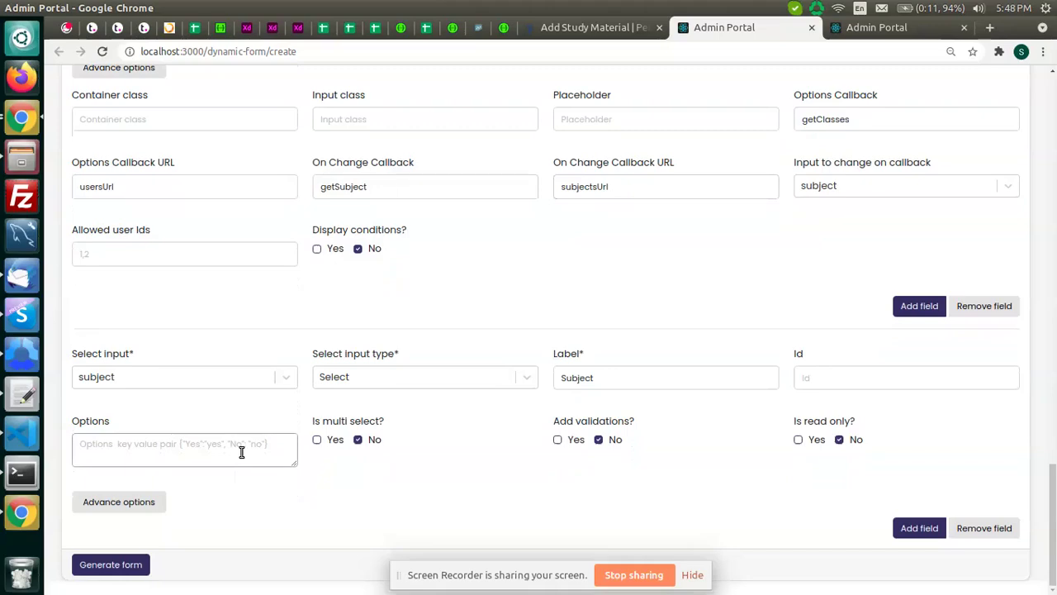
click(157, 502)
scroll(578, 396, down, 5)
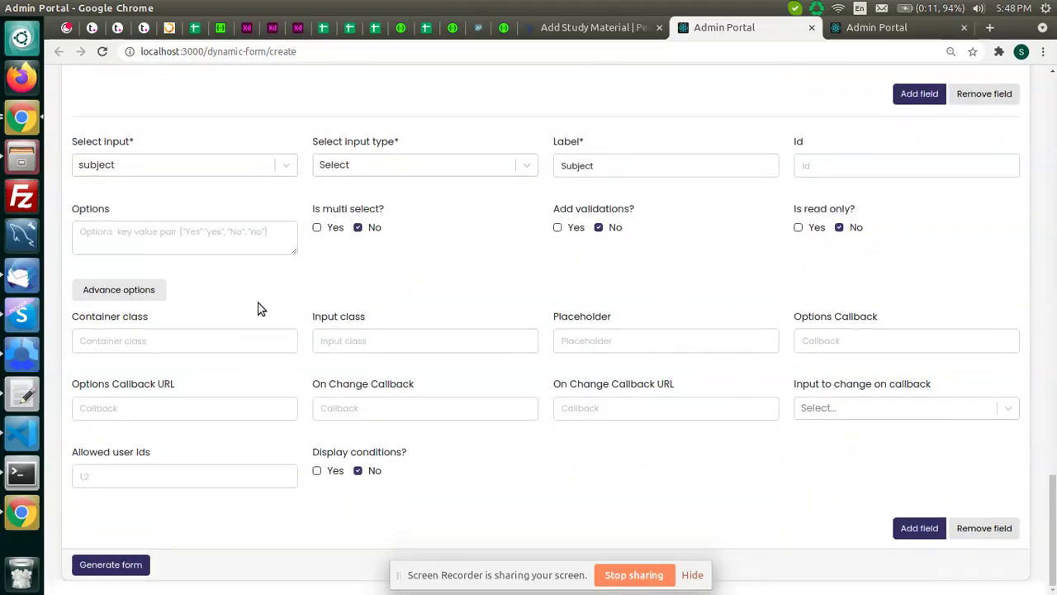
click(132, 289)
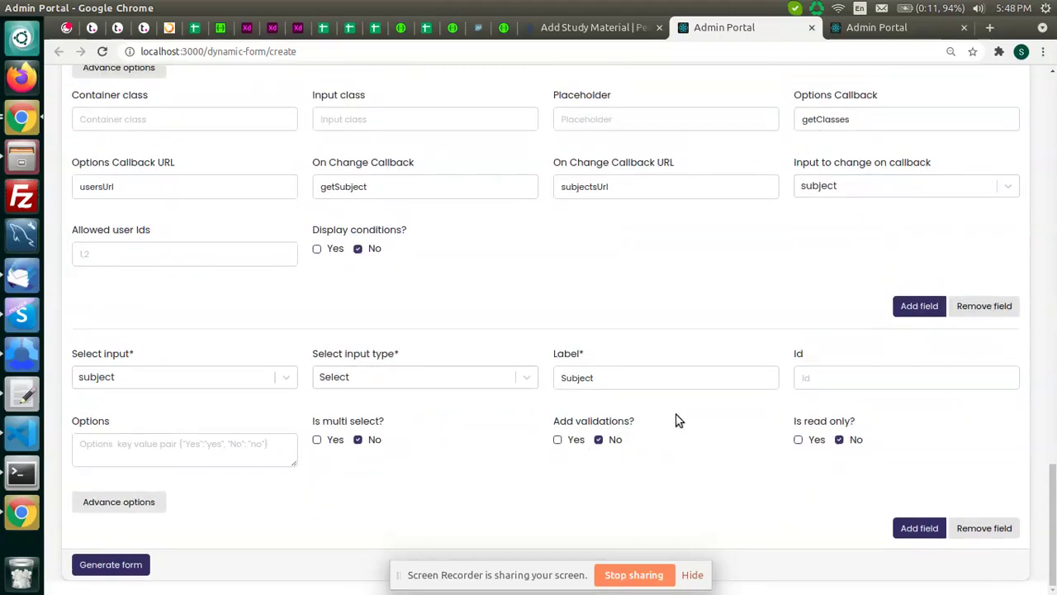
Look over the configured fields and generate the form code from them.
click(692, 574)
scroll(531, 469, up, 1)
scroll(532, 469, up, 10)
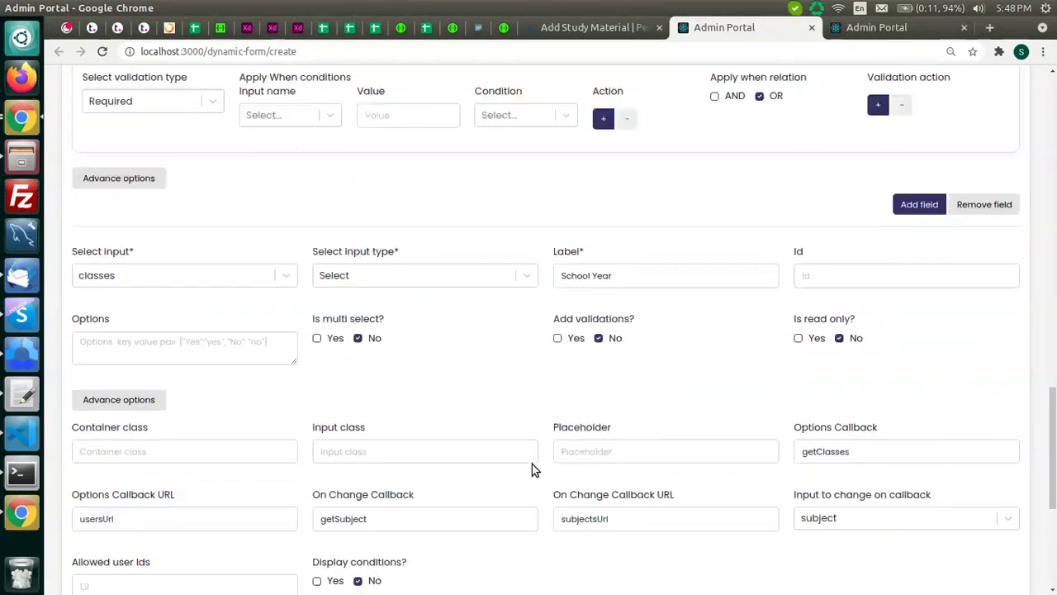
scroll(532, 469, down, 10)
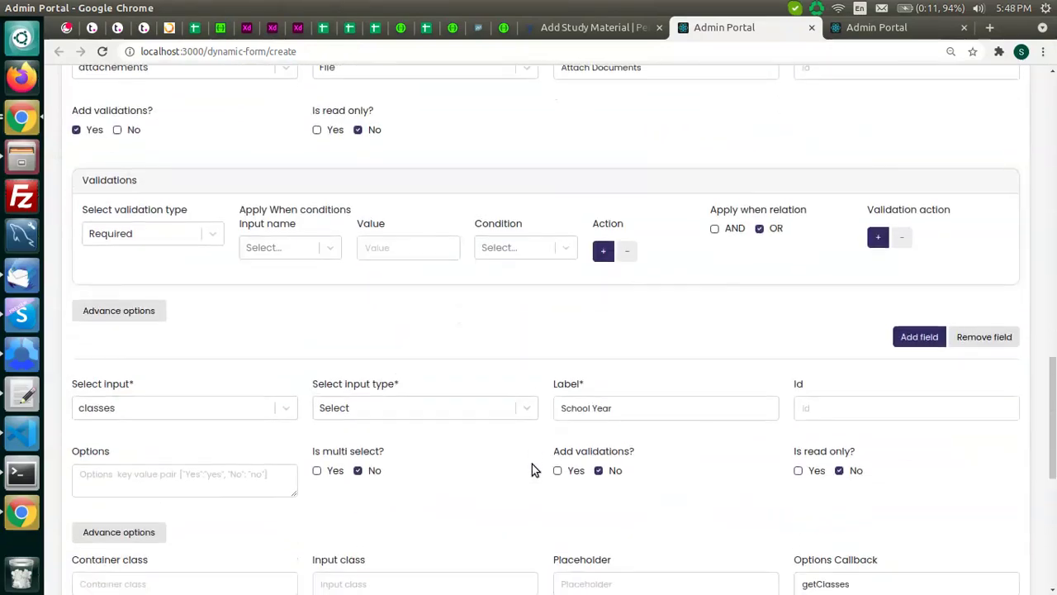
click(132, 568)
Examine the generated JSON and the instruction for saving and placing it as formschema.json.
scroll(396, 463, down, 5)
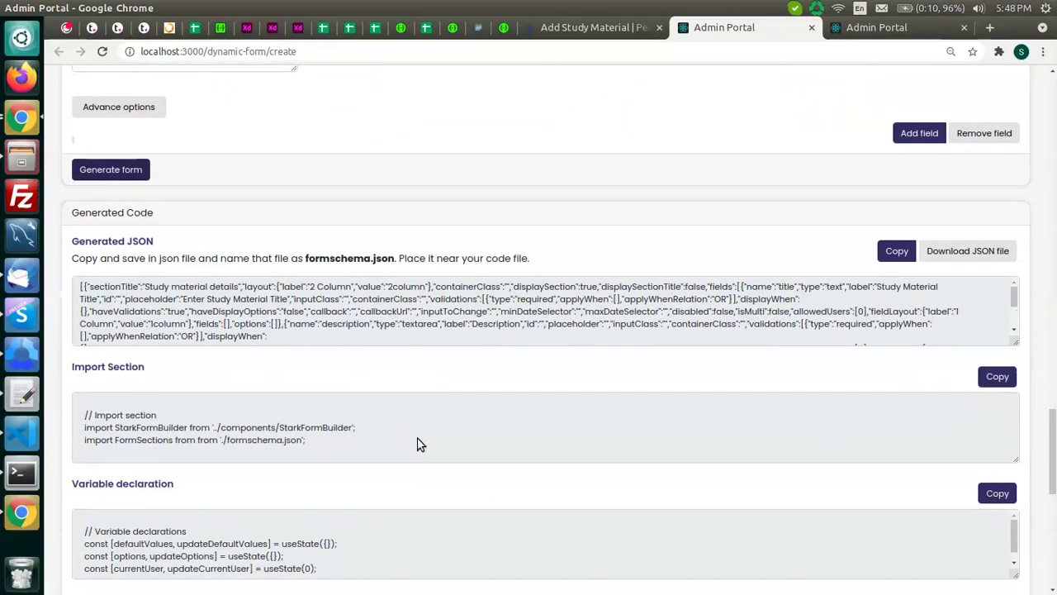
scroll(432, 303, down, 5)
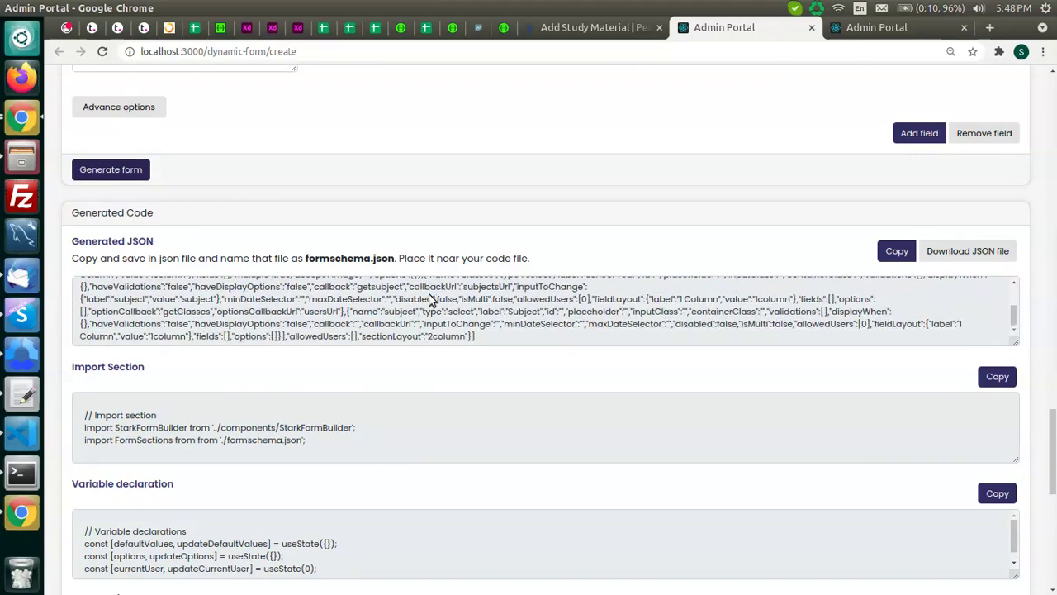
drag(533, 345, 84, 276)
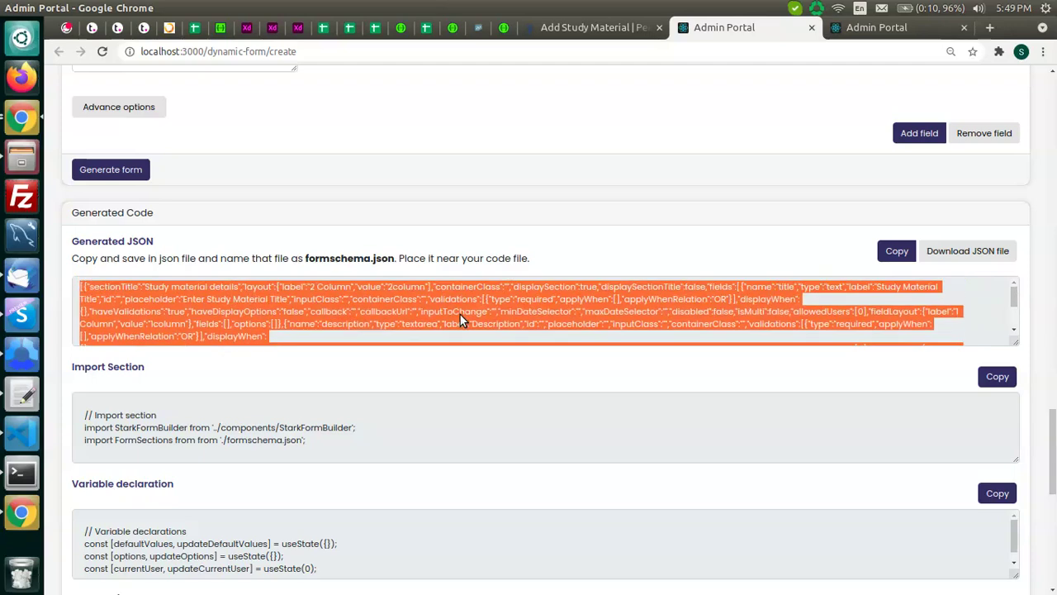
click(533, 266)
shift+click(84, 261)
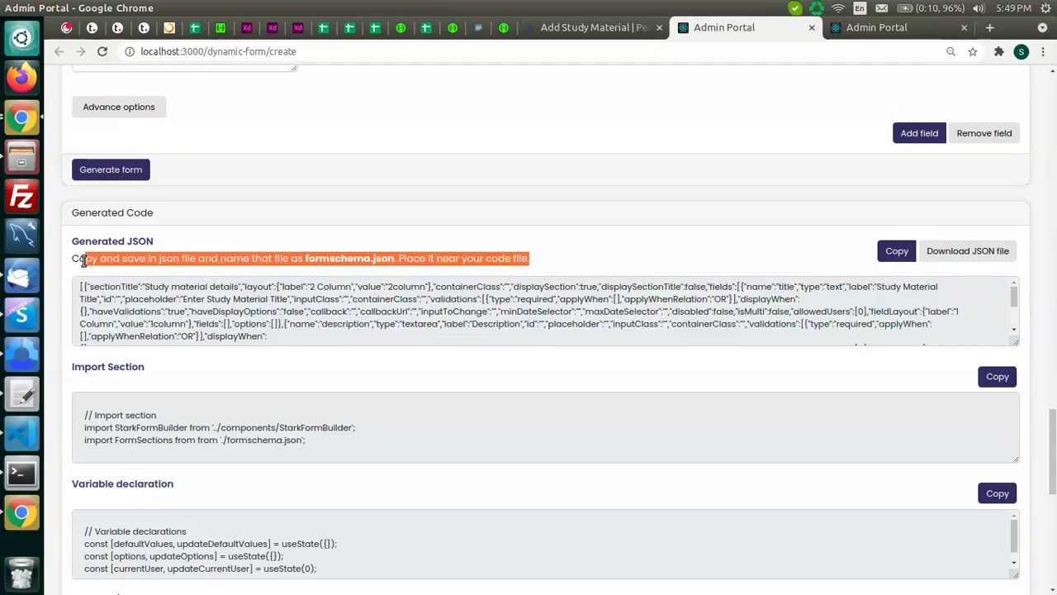
click(121, 265)
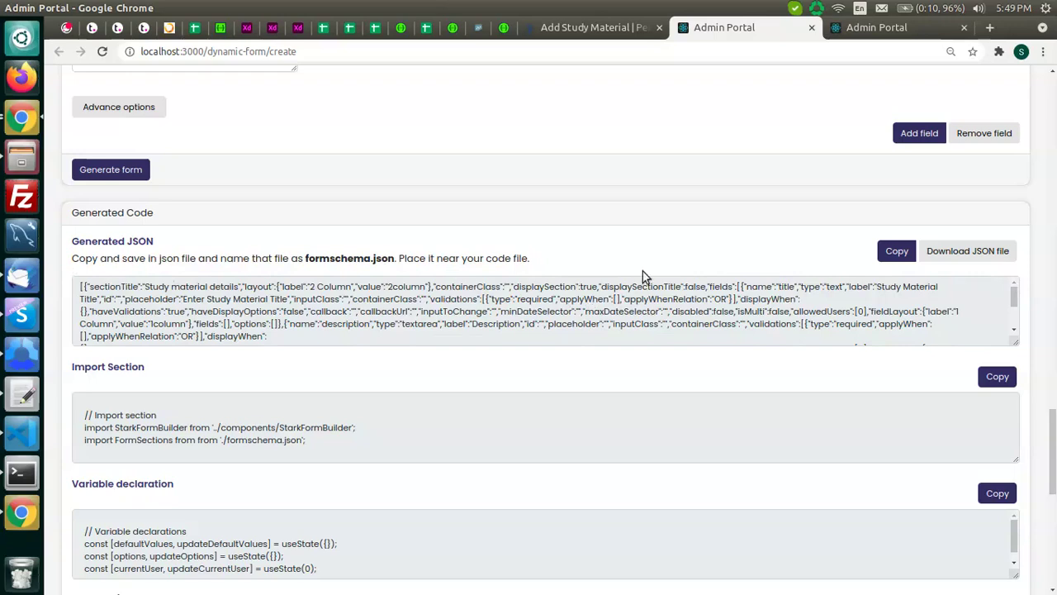
Download the generated JSON file and select formschema.json in the Downloads folder, opened in a second tab of the file manager.
click(963, 252)
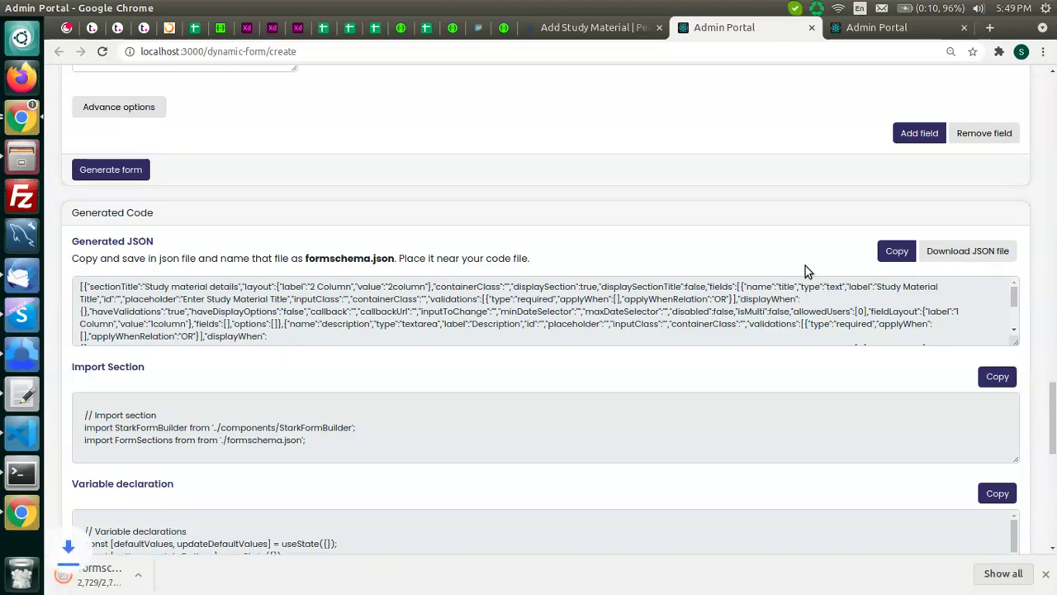
click(23, 161)
click(289, 199)
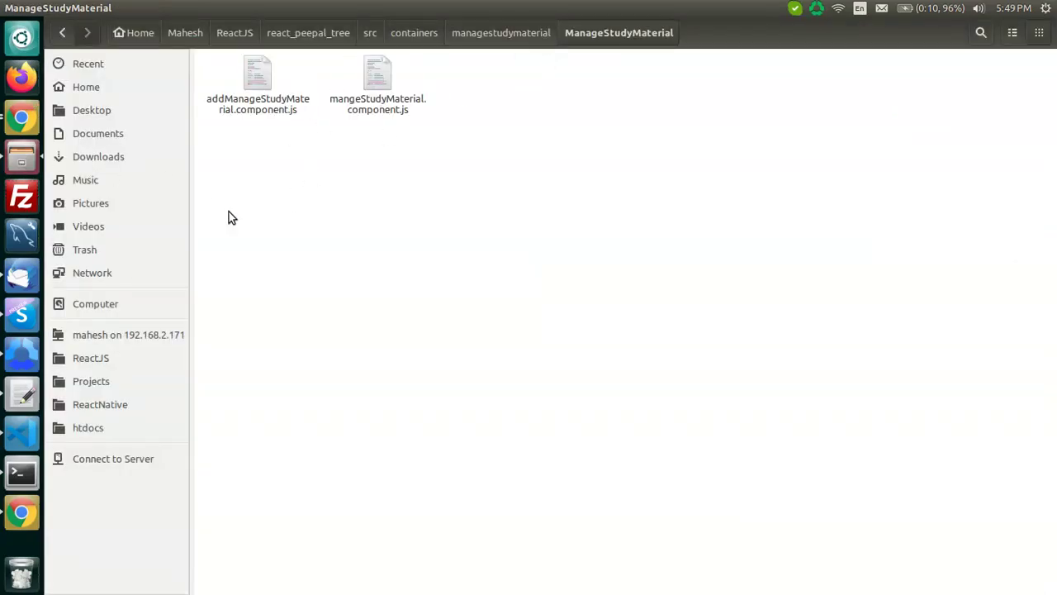
middle_click(124, 163)
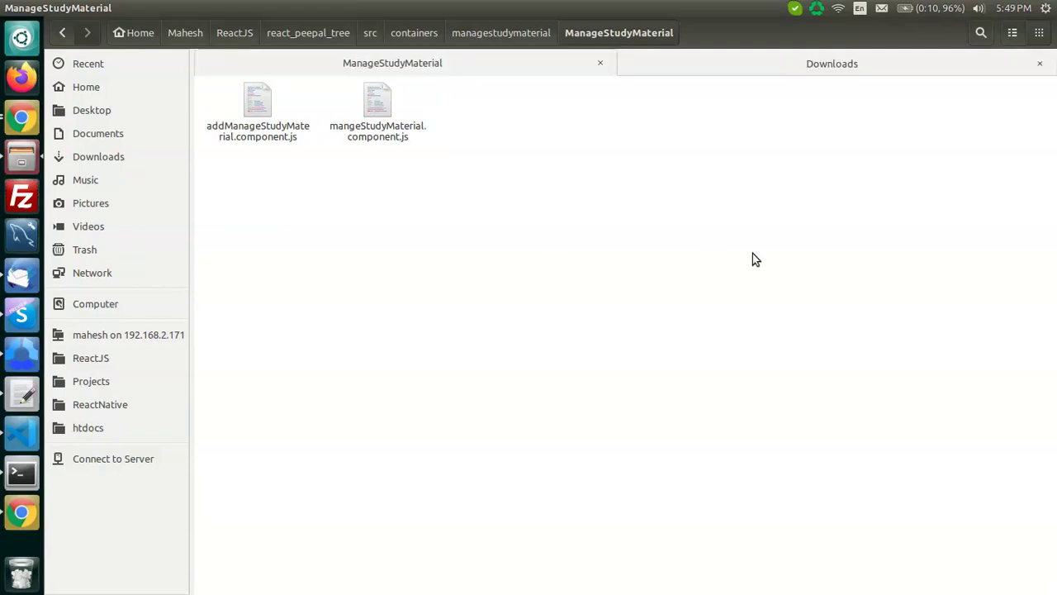
click(772, 69)
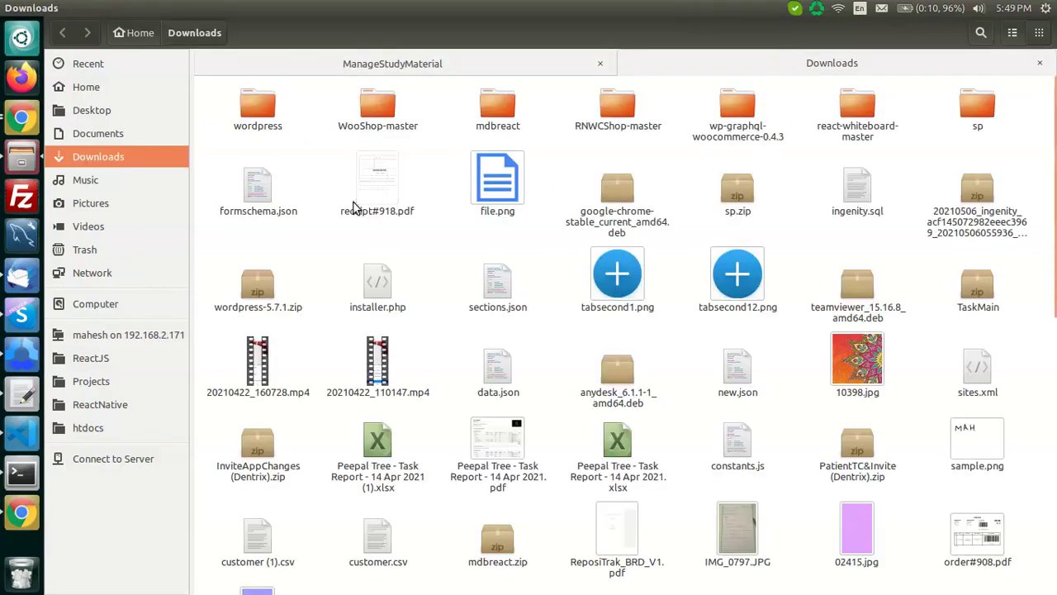
click(255, 206)
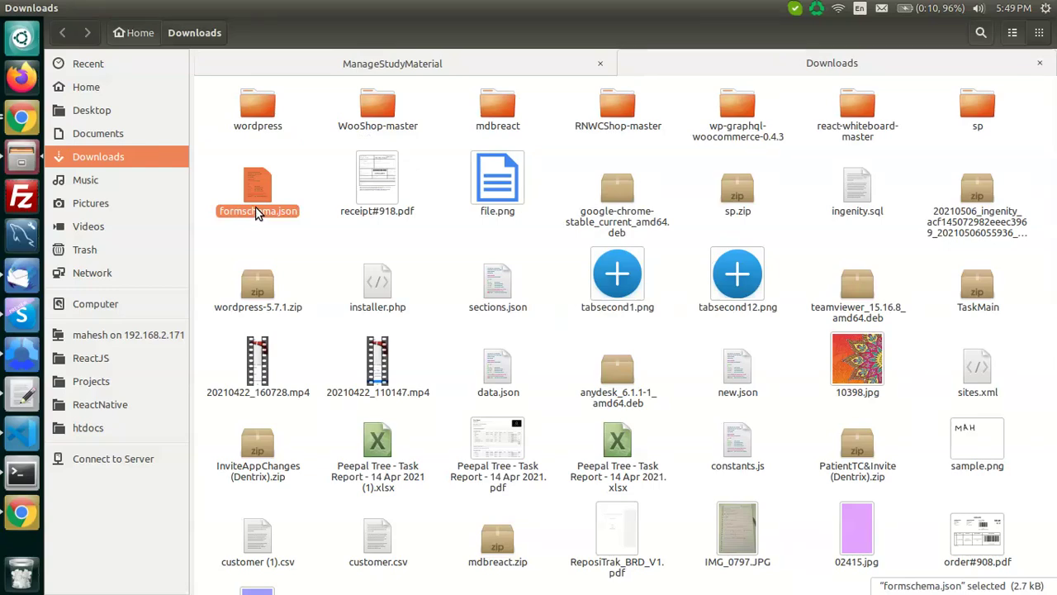
Open the ReactJS project's react_admin_portal/src/containers/dashboard/DynamicForm folder in the file manager tab showing ManageStudyMaterial.
click(402, 63)
click(240, 33)
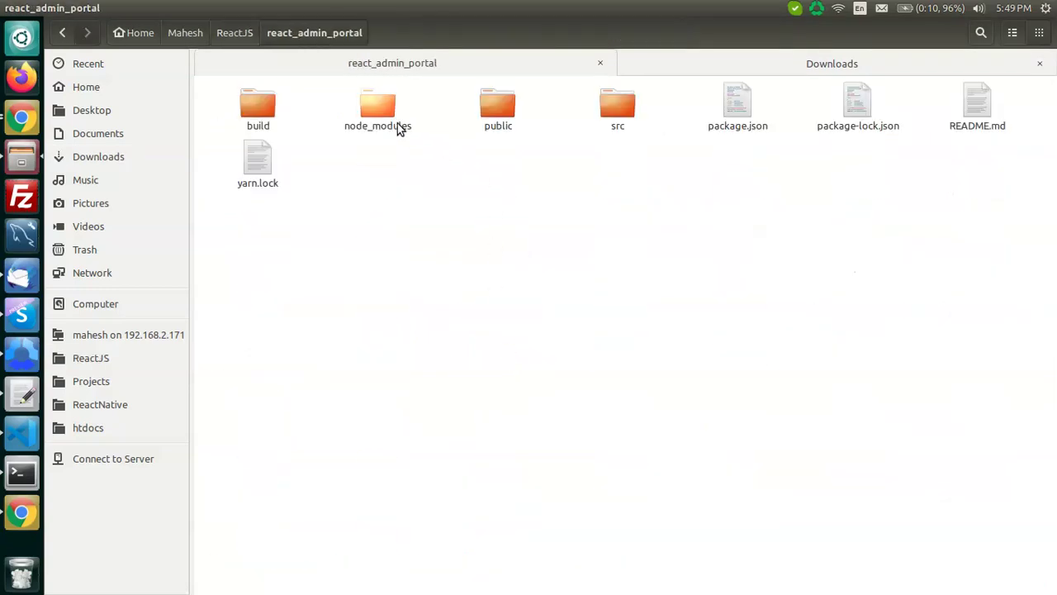
double_click(615, 106)
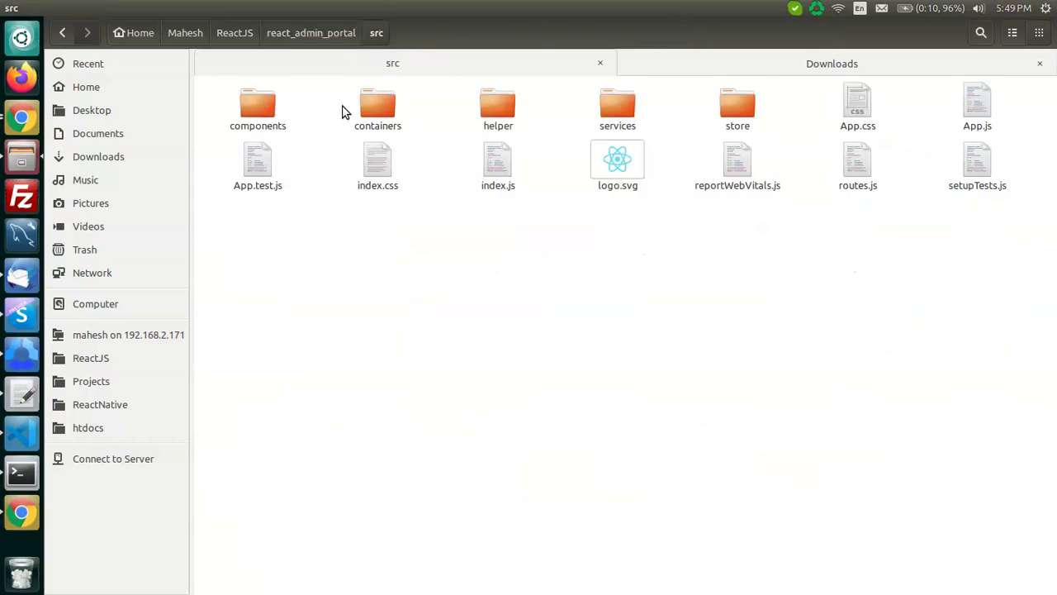
double_click(373, 108)
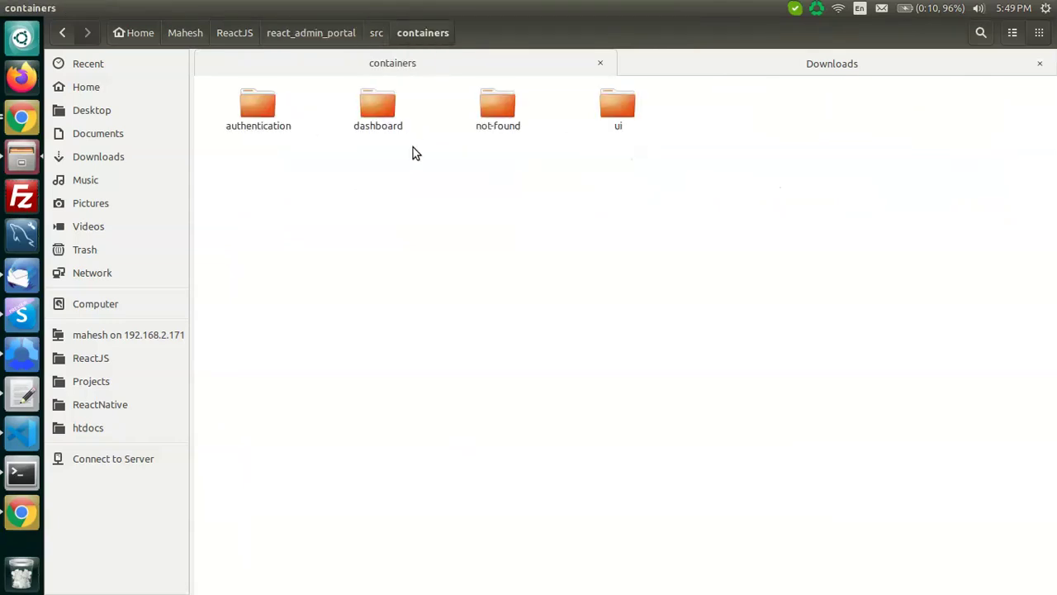
double_click(386, 110)
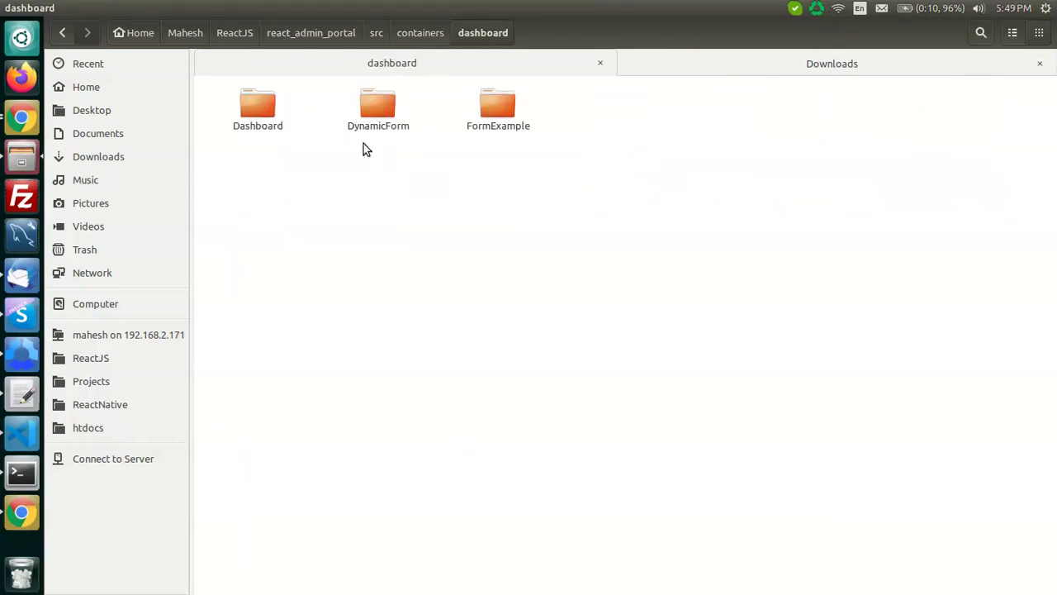
double_click(376, 102)
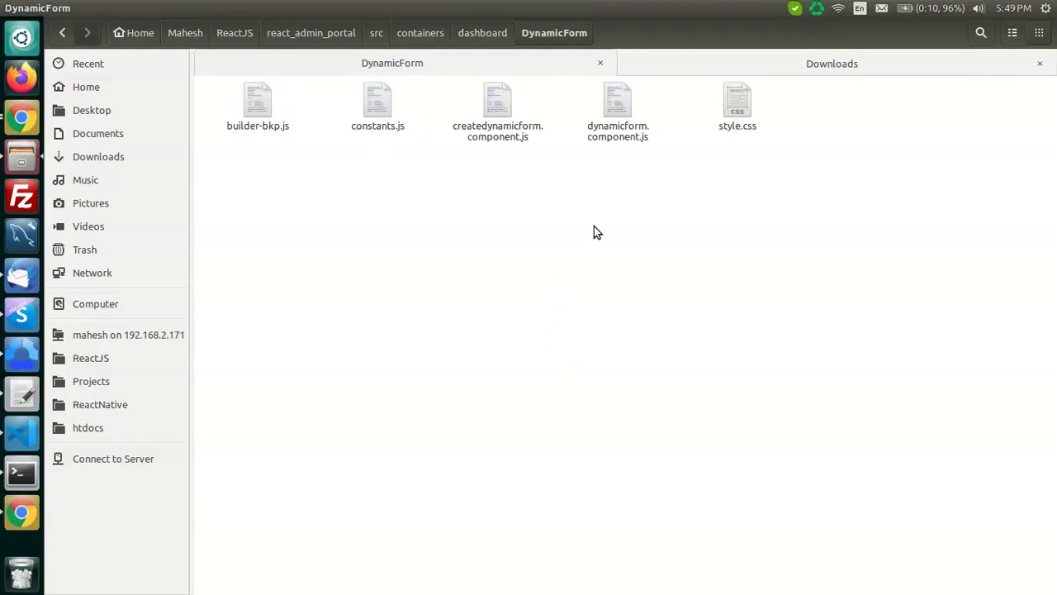
Paste the copied formschema.json into the DynamicForm folder and switch to Chrome, showing the generated Import Section.
key(ctrl+v)
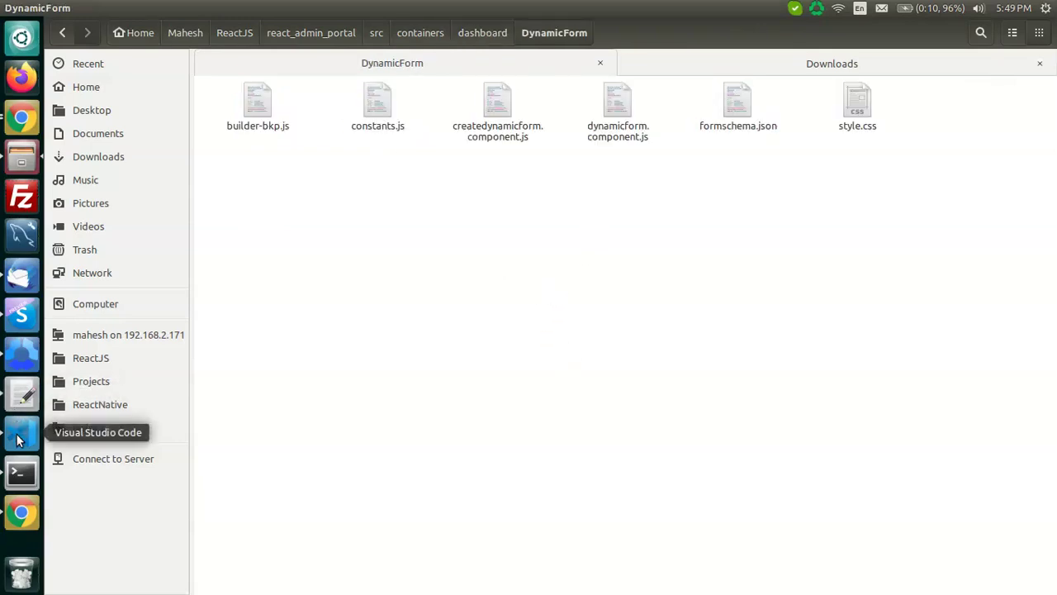
key(alt+Tab)
scroll(549, 165, down, 2)
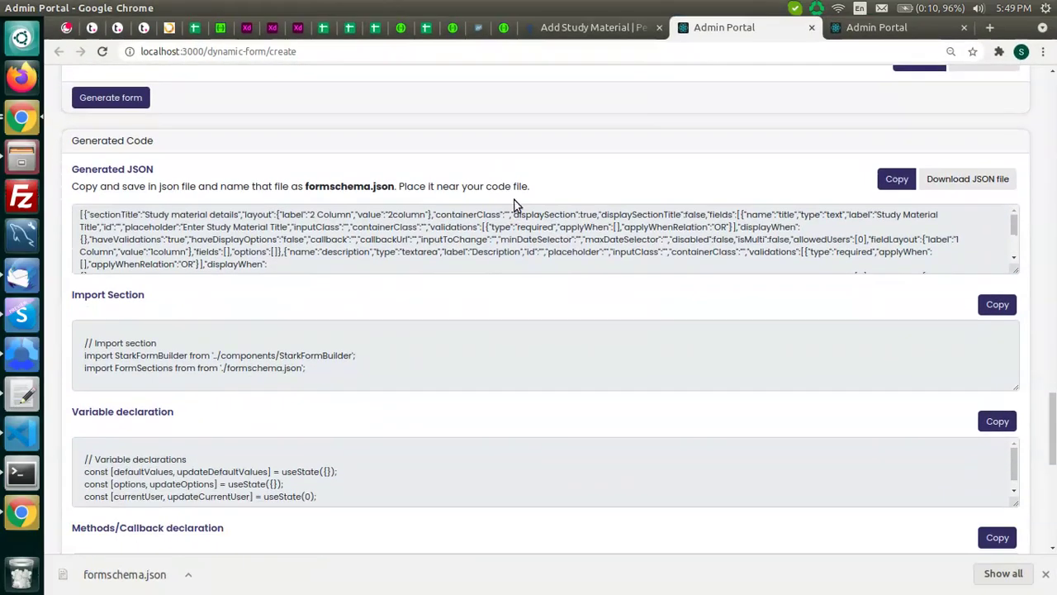
scroll(318, 219, down, 1)
scroll(361, 342, down, 2)
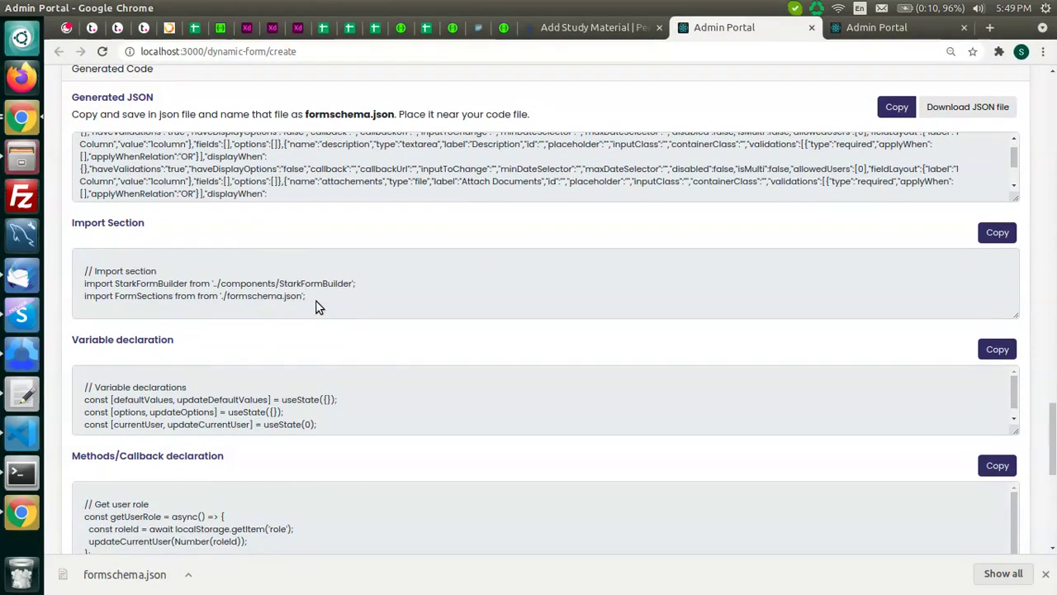
Examine the StarkFormBuilder and FormSections import statements in the generated Import Section.
drag(249, 293, 91, 289)
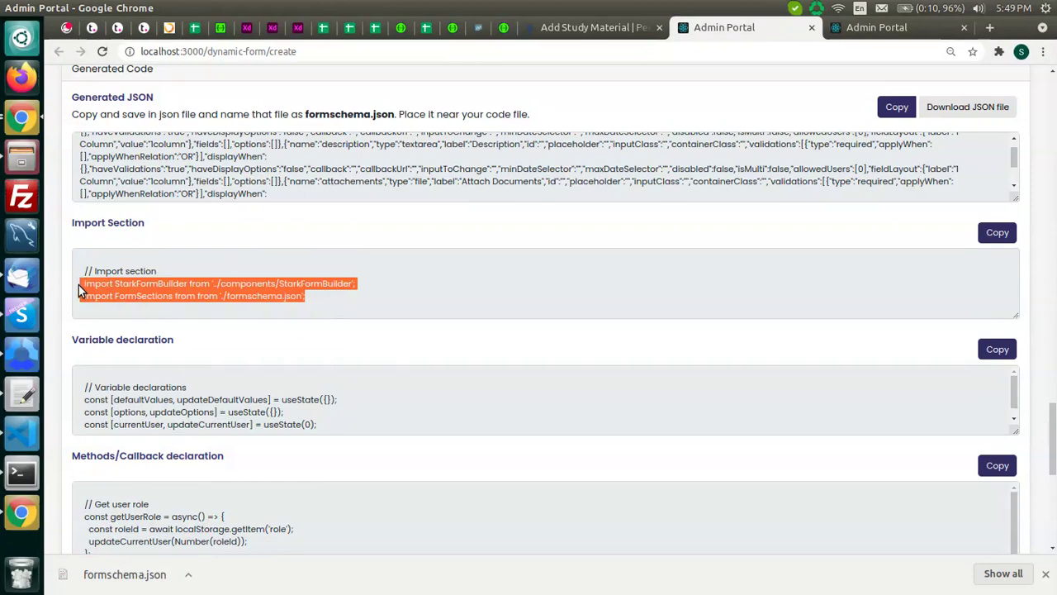
click(164, 287)
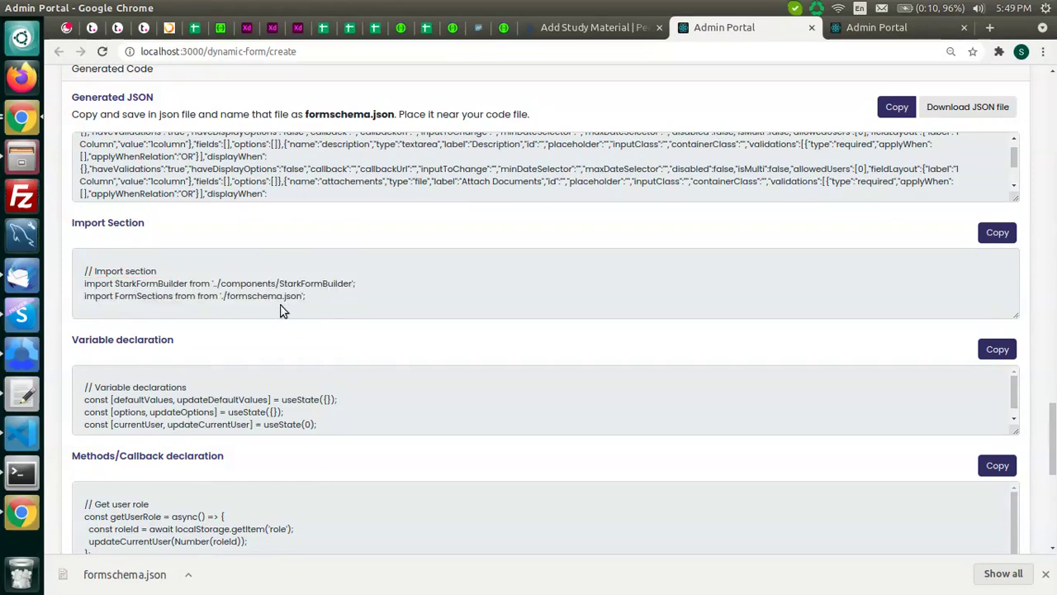
drag(333, 295, 83, 291)
click(82, 291)
drag(82, 286, 461, 287)
click(365, 285)
click(85, 284)
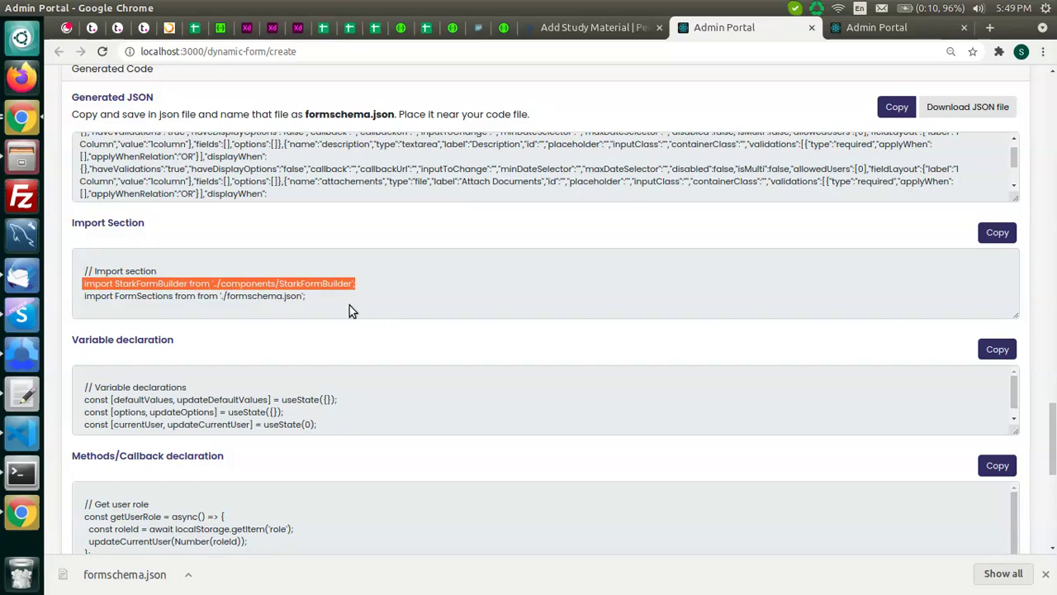
click(389, 290)
drag(359, 282, 80, 285)
click(175, 285)
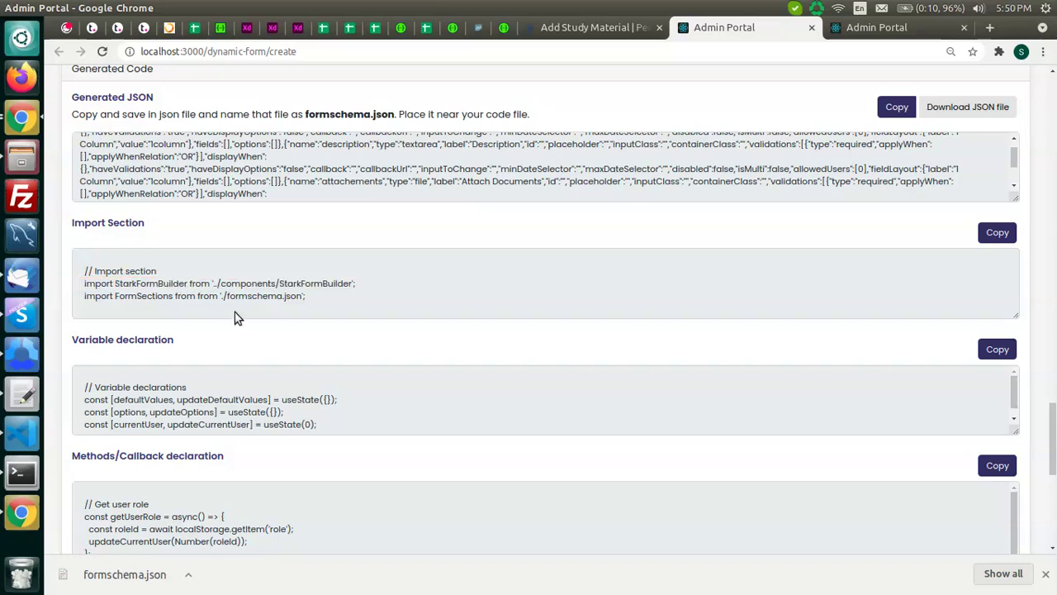
scroll(221, 327, down, 2)
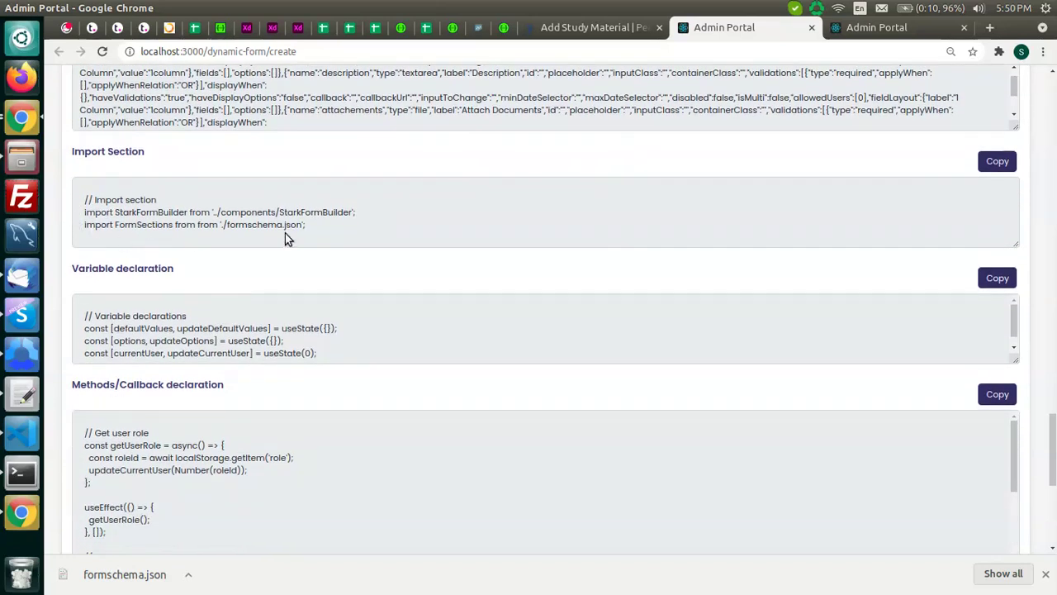
click(85, 231)
triple_click(86, 231)
drag(87, 229, 85, 213)
click(835, 235)
Copy the generated Import Section code and insert it below the AuthApi import in dynamicform.component.js in Visual Studio Code.
click(997, 161)
key(alt+Tab)
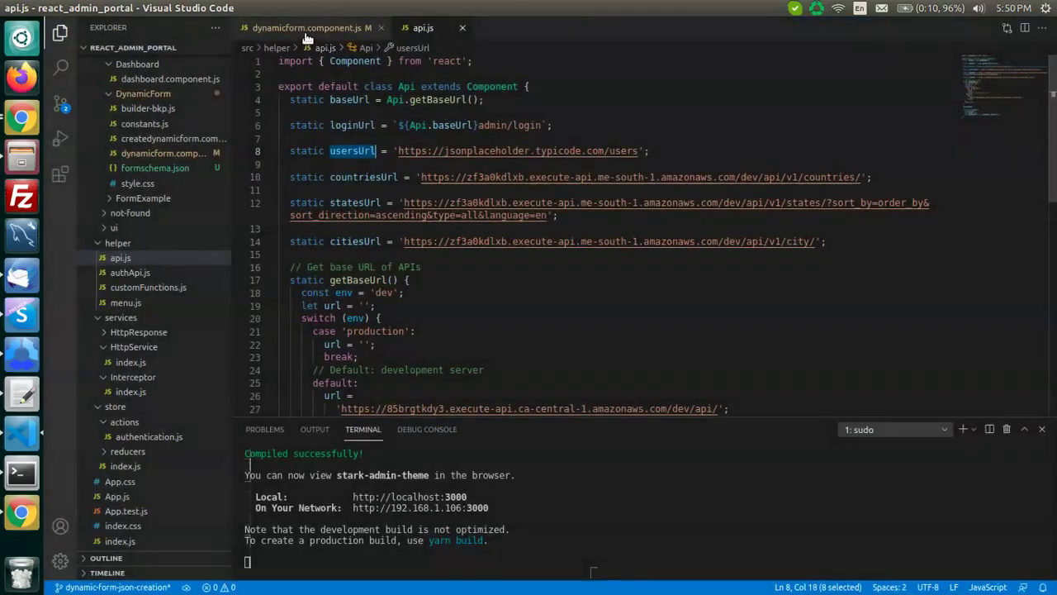
click(305, 32)
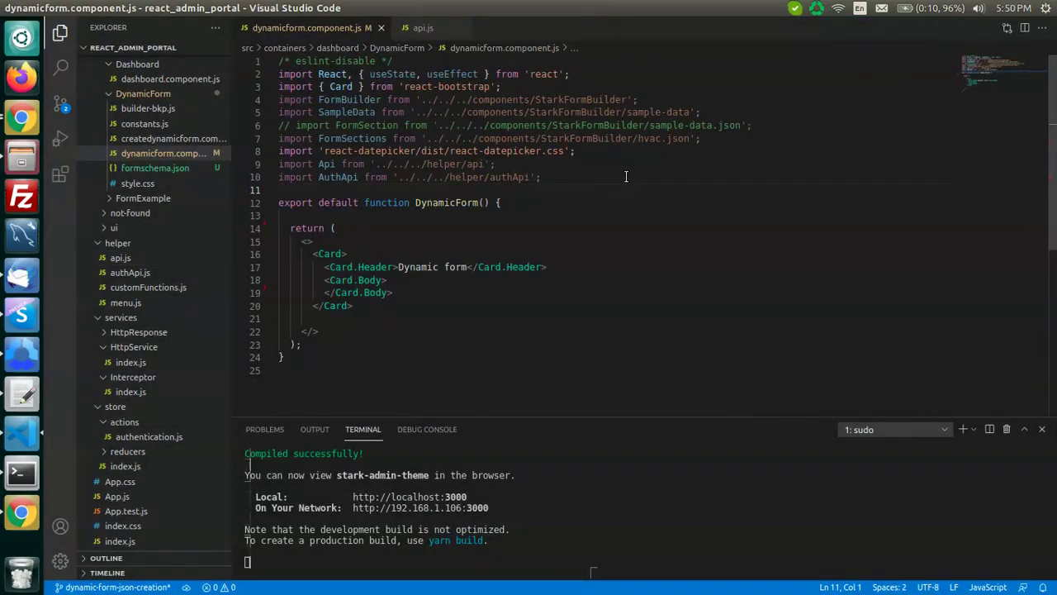
key(Return)
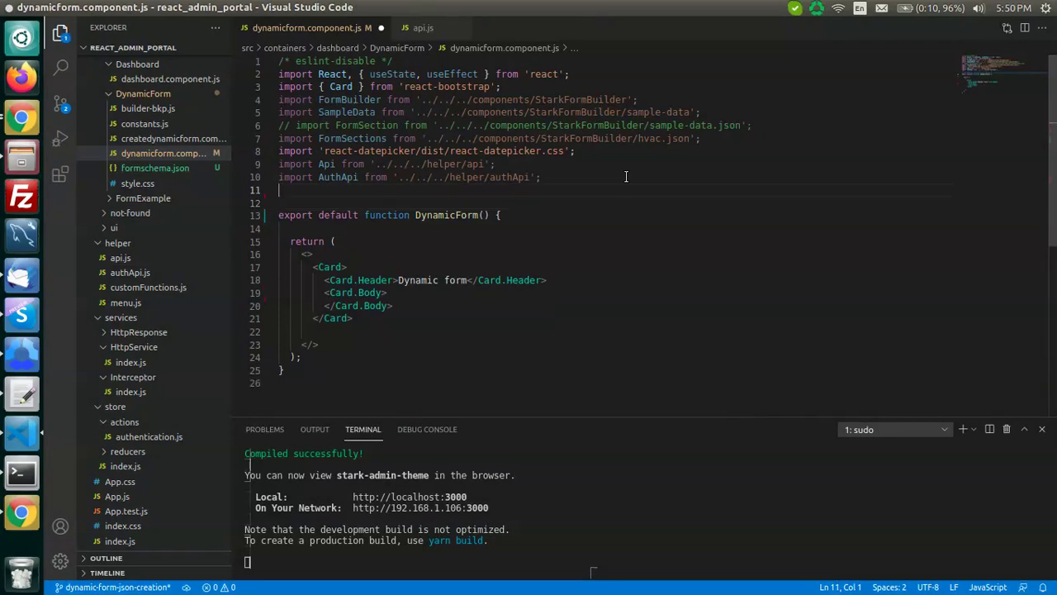
key(ctrl+v)
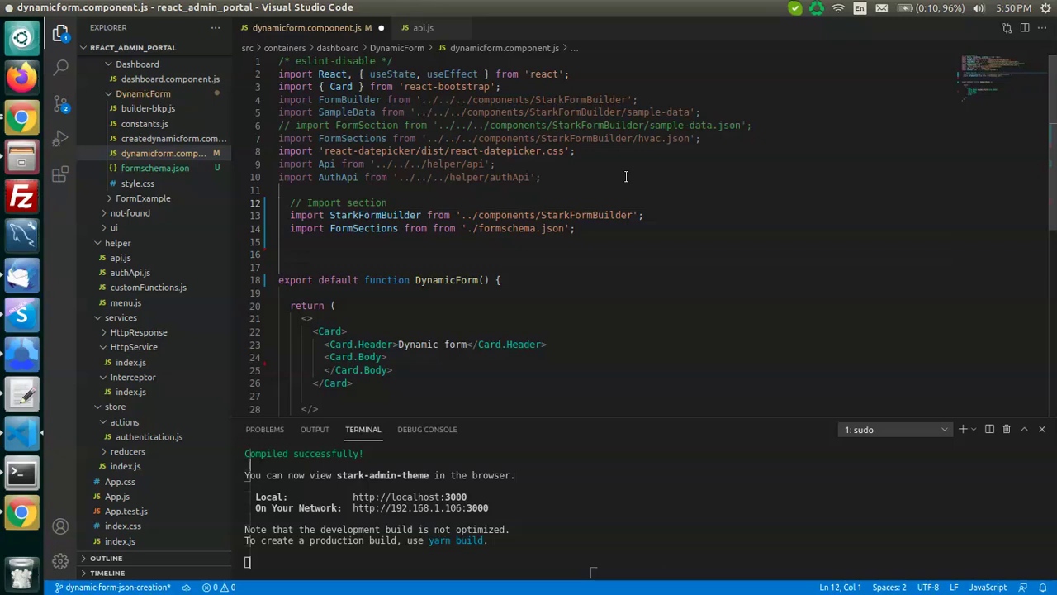
Delete the "// Import section" comment line and format the document to fix the indentation of the pasted imports.
key(ctrl+shift+k)
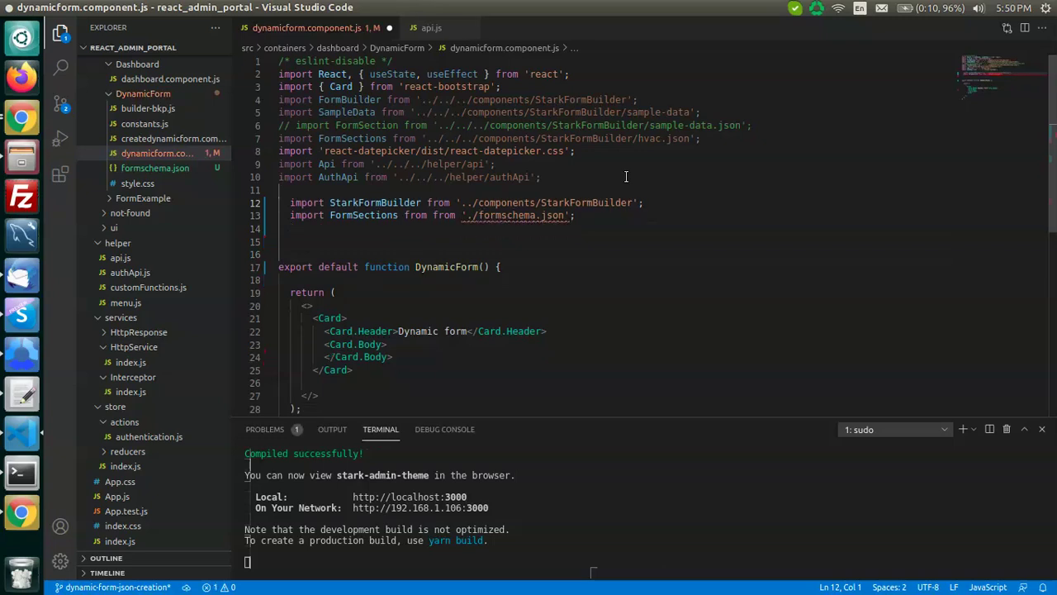
key(ctrl+shift+i)
click(699, 213)
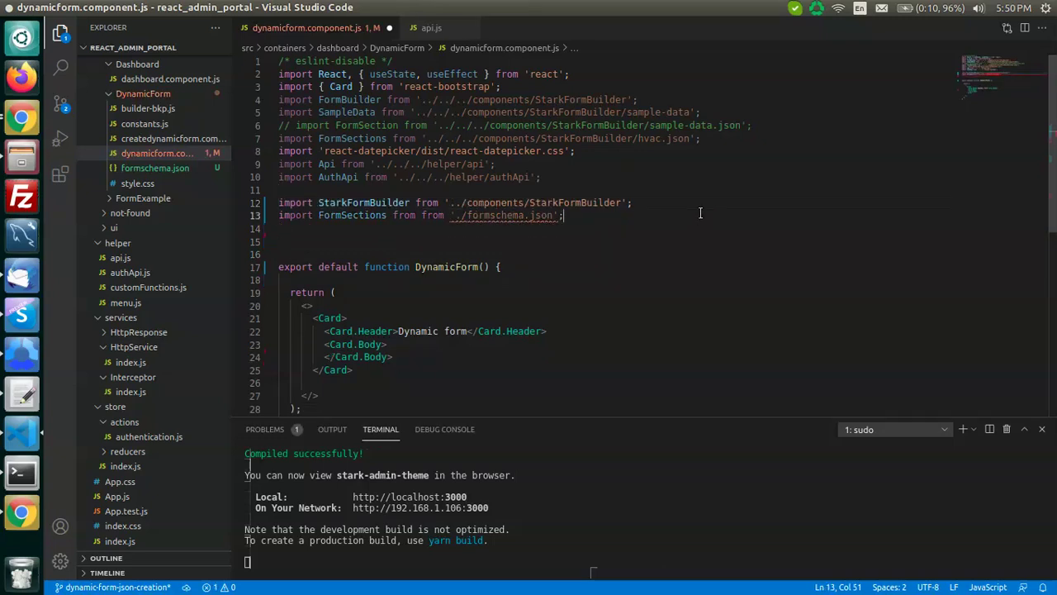
Check the paths of the two pasted imports and delete the StarkFormBuilder import line.
double_click(484, 217)
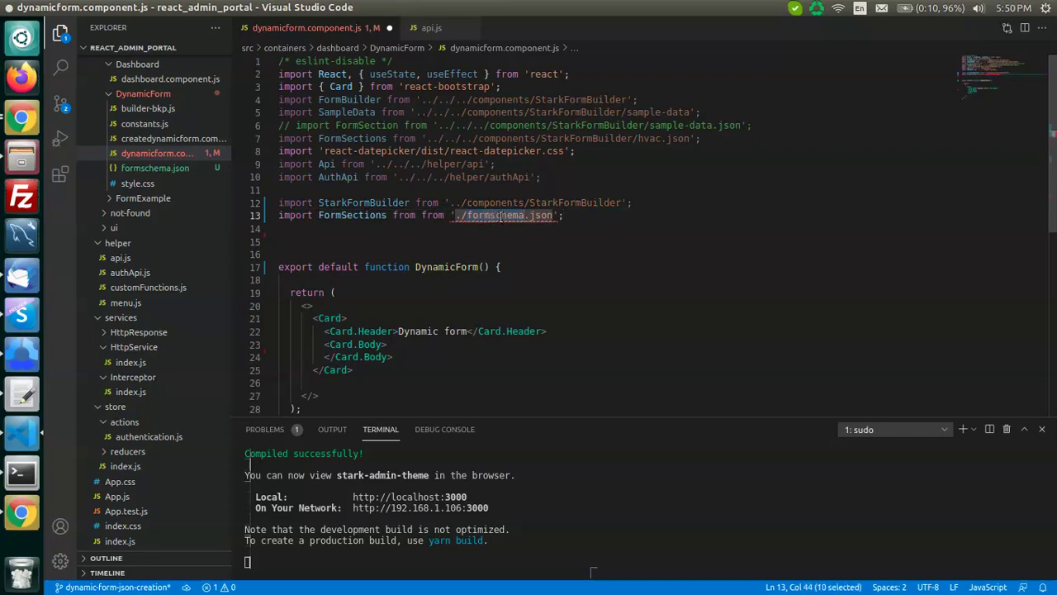
click(785, 215)
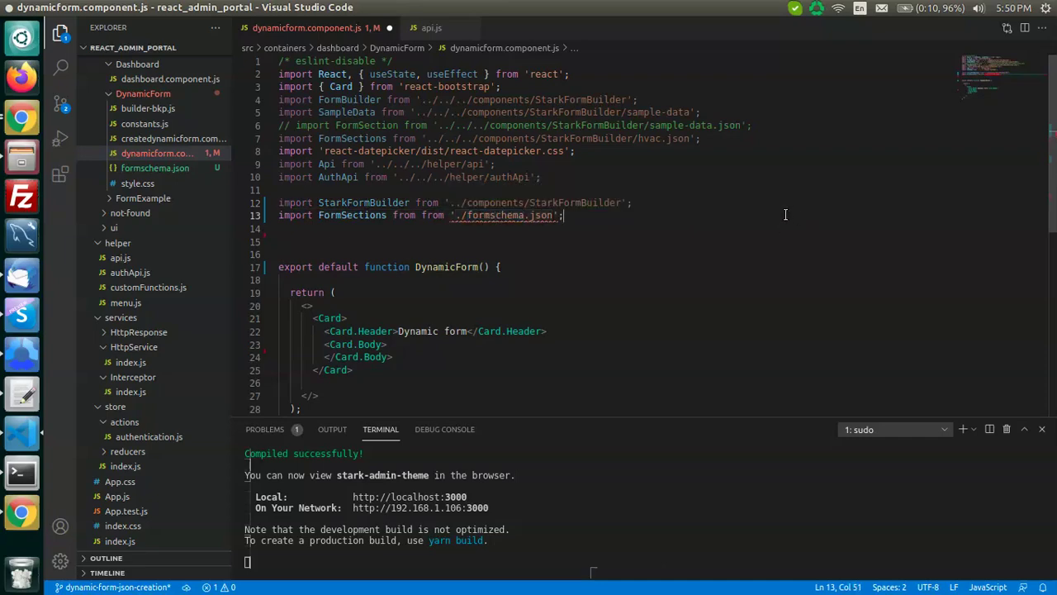
key(Up)
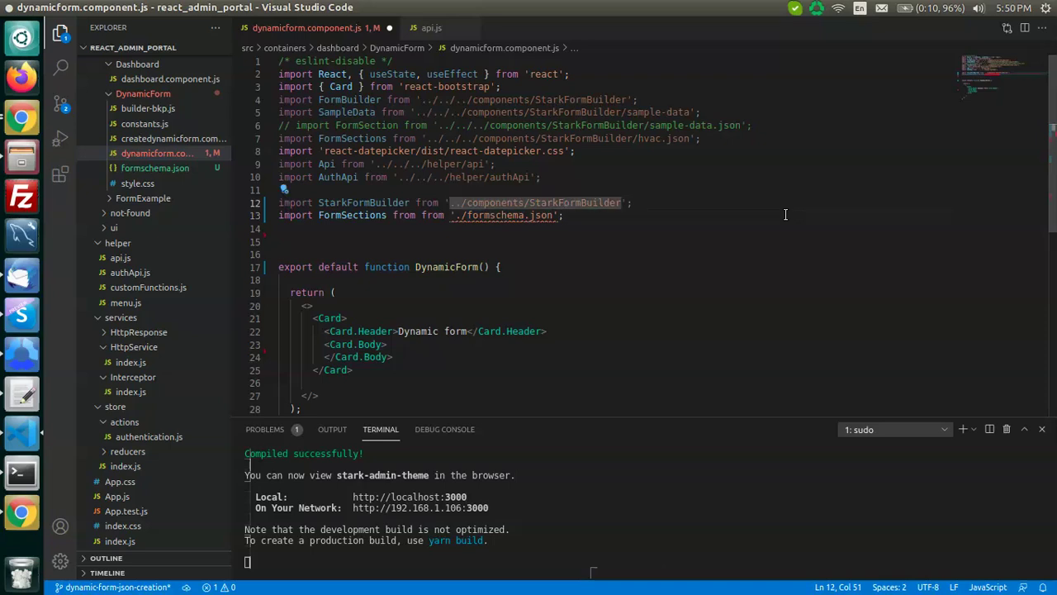
key(Down)
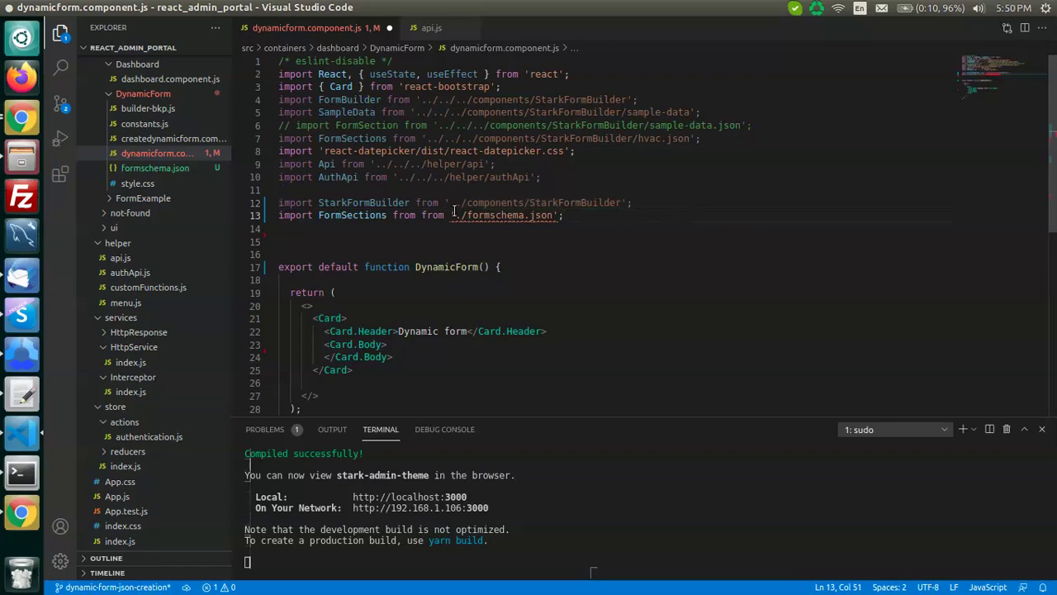
double_click(396, 202)
key(Home)
click(655, 206)
key(ctrl+shift+k)
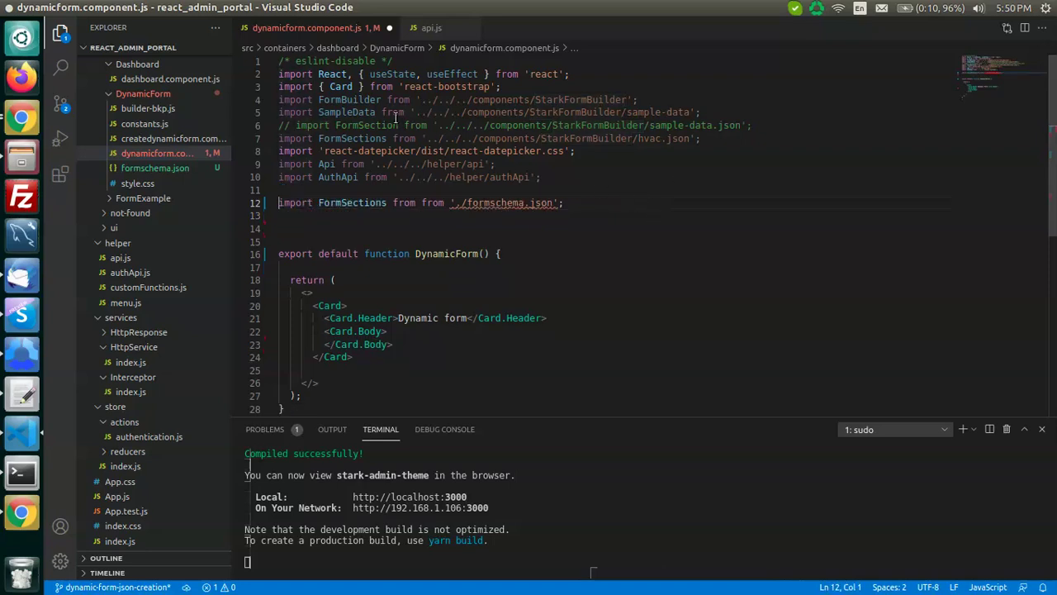
Remove the duplicated "from" in the FormSections import of './formschema.json'.
double_click(349, 99)
click(673, 221)
click(576, 207)
scroll(677, 204, down, 1)
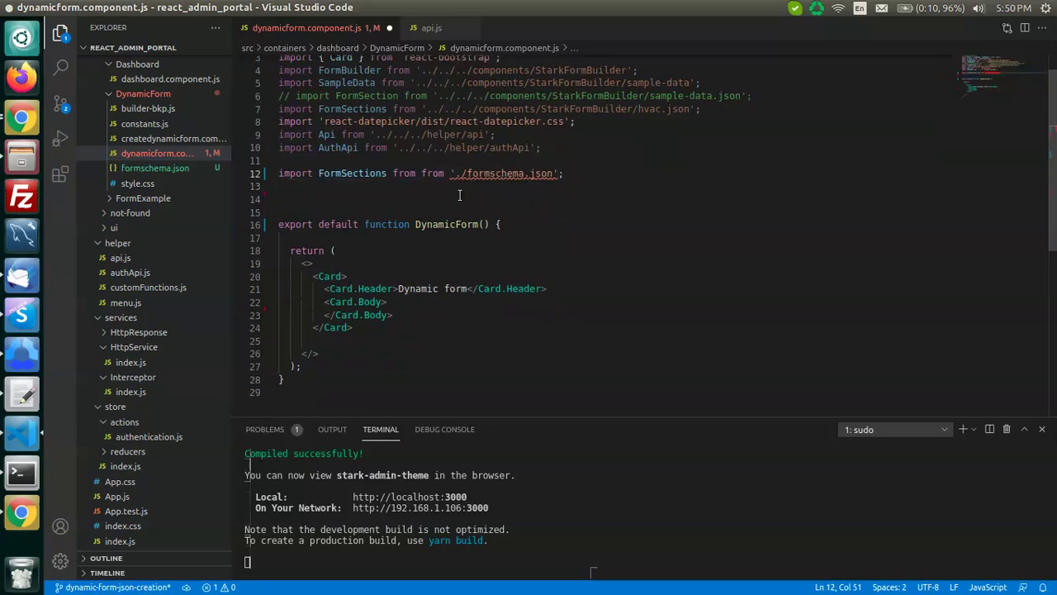
key(BackSpace)
key(BackSpace)
key(BackSpace)
key(BackSpace)
key(BackSpace)
key(Down)
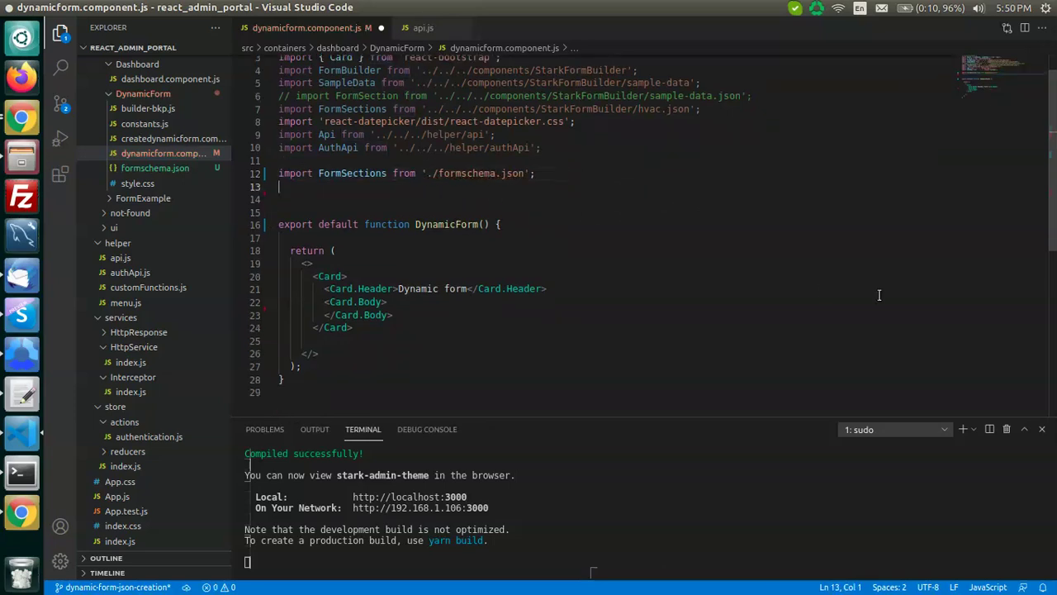
Copy the generated Variable declaration code from Chrome and paste it at the start of the DynamicForm function in Visual Studio Code.
key(alt+Tab)
key(alt+Tab)
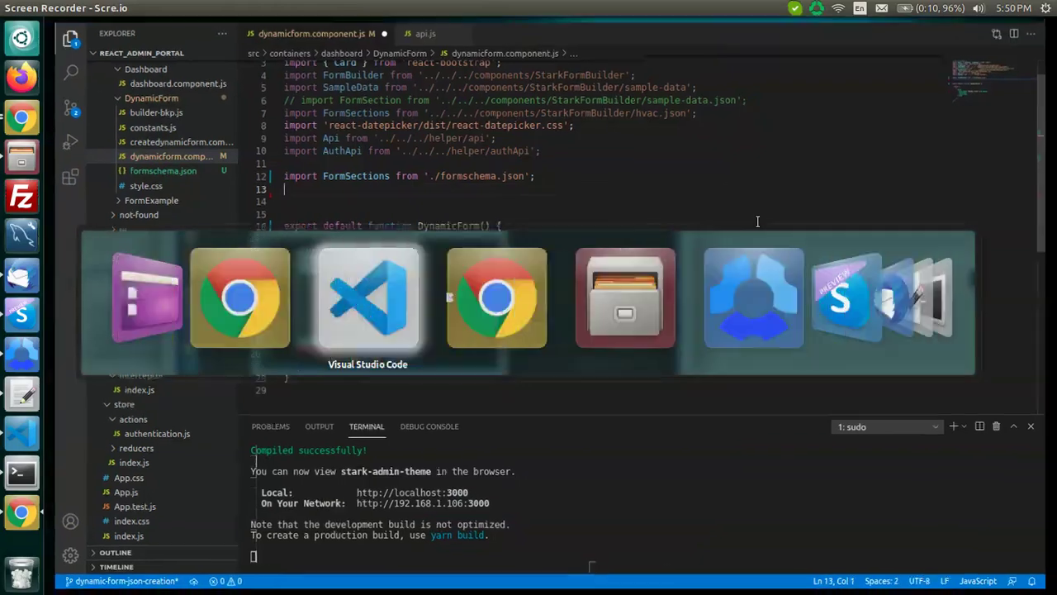
scroll(496, 240, down, 1)
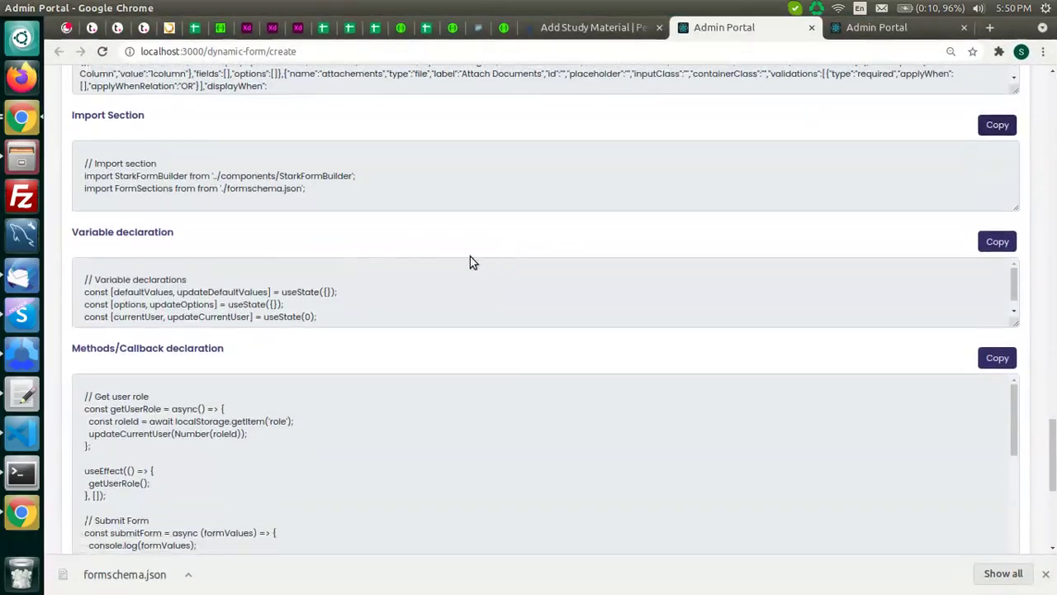
click(1004, 242)
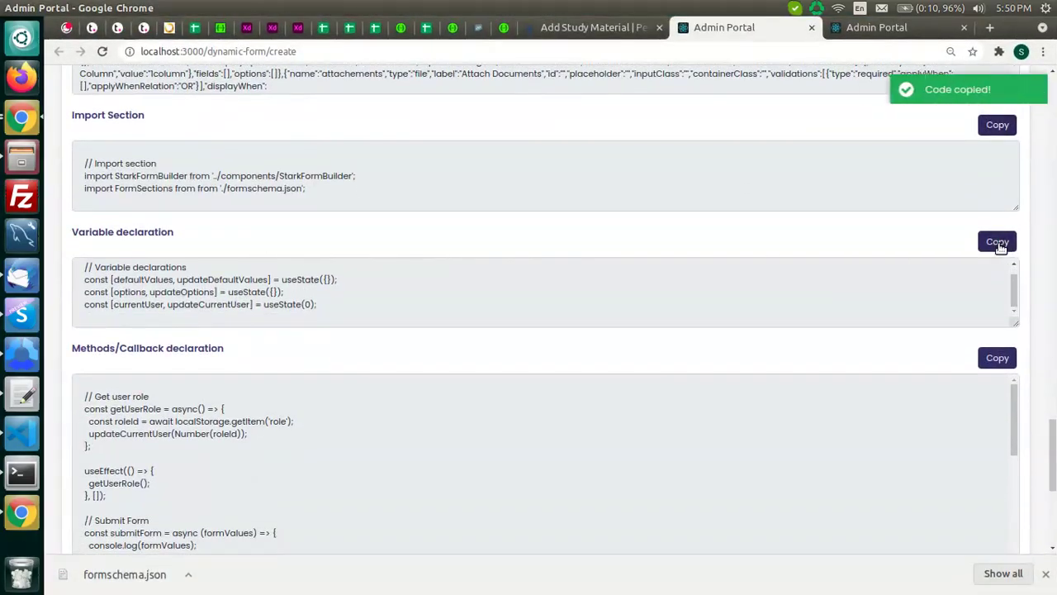
key(alt+Tab)
click(552, 227)
key(Return)
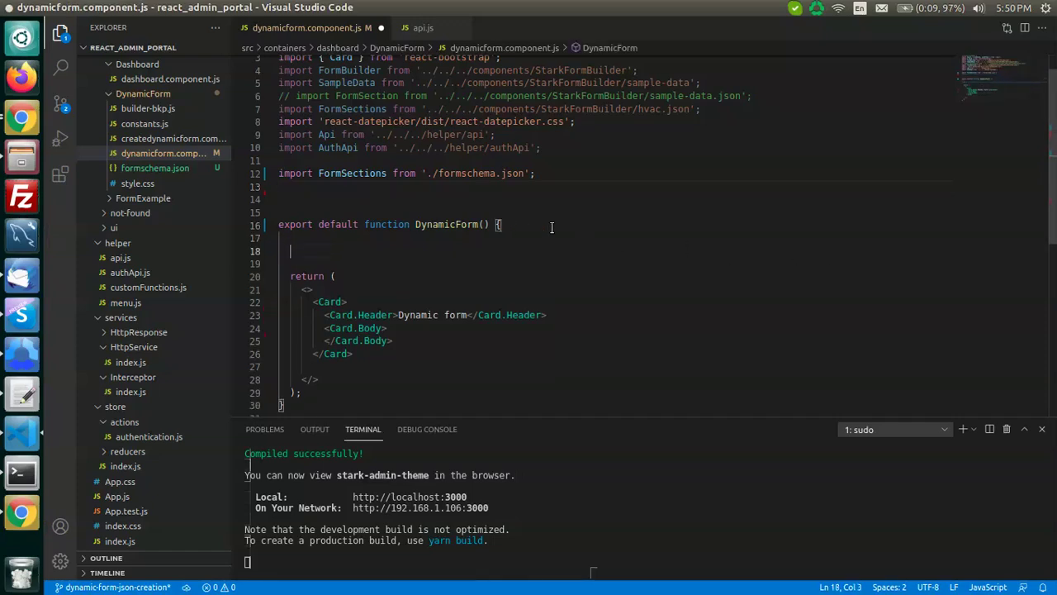
key(ctrl+v)
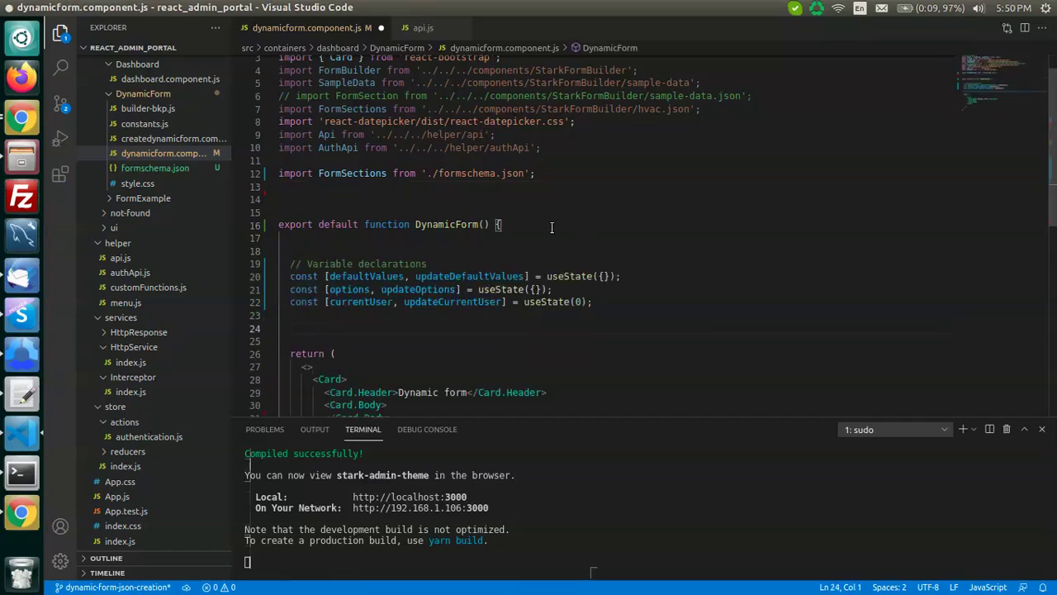
Copy the generated Methods/Callback declaration code from Chrome and paste it below the variable declarations in dynamicform.component.js.
key(alt+Tab)
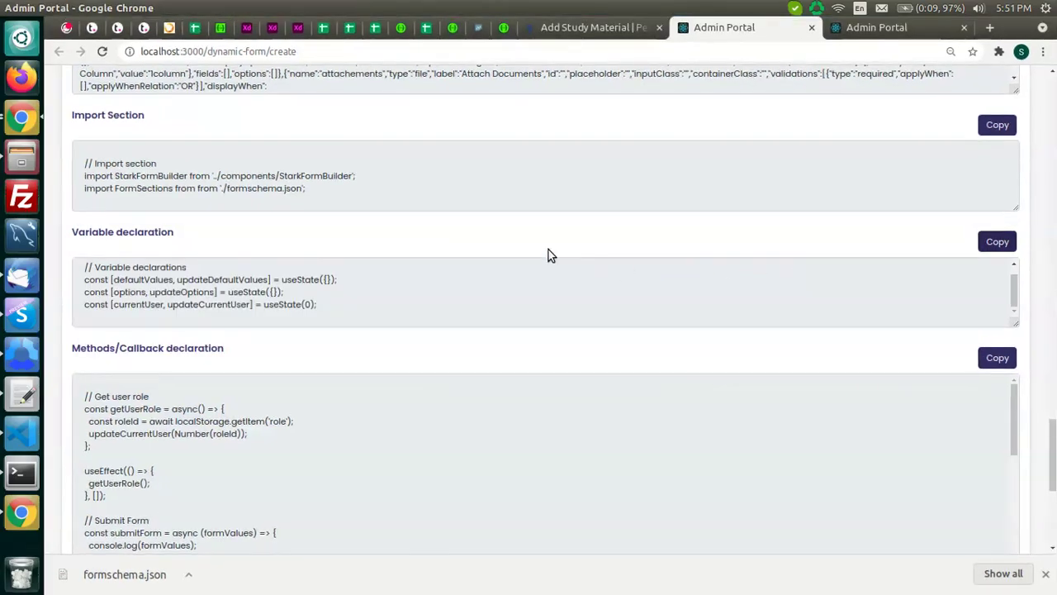
scroll(537, 372, down, 2)
scroll(520, 430, down, 1)
scroll(514, 393, down, 1)
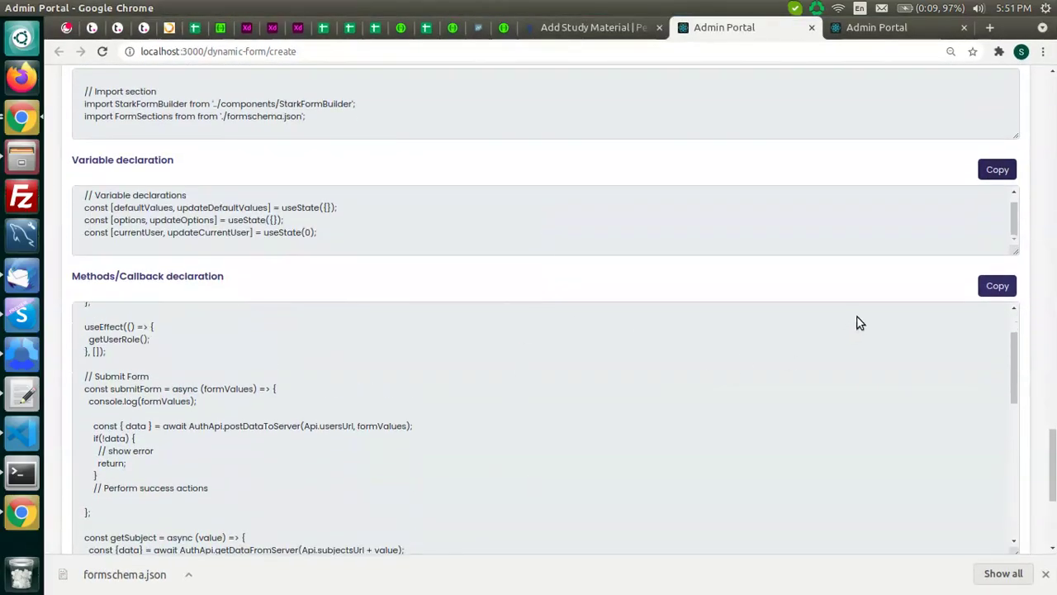
click(995, 286)
key(alt+Tab)
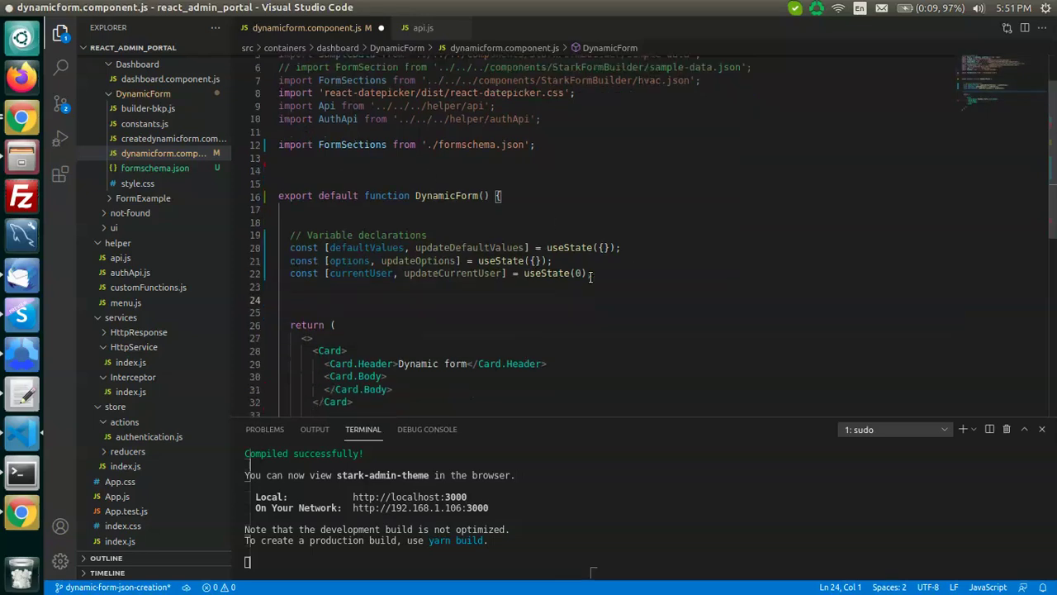
click(639, 199)
key(Return)
key(Return)
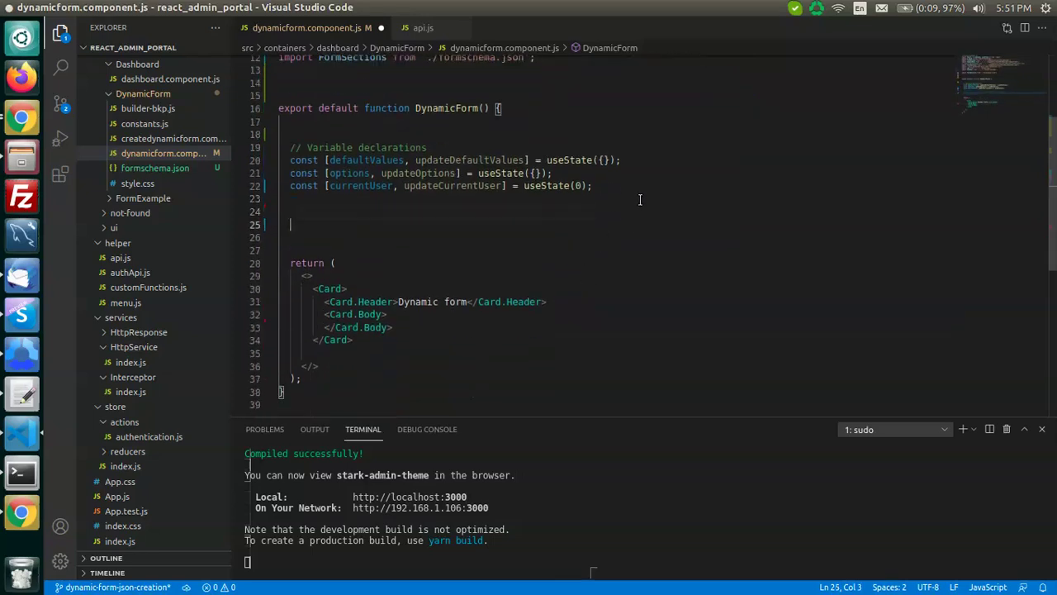
key(ctrl+v)
Format the document and look over the pasted methods from getClasses up to submitForm and getUserRole.
scroll(639, 199, up, 5)
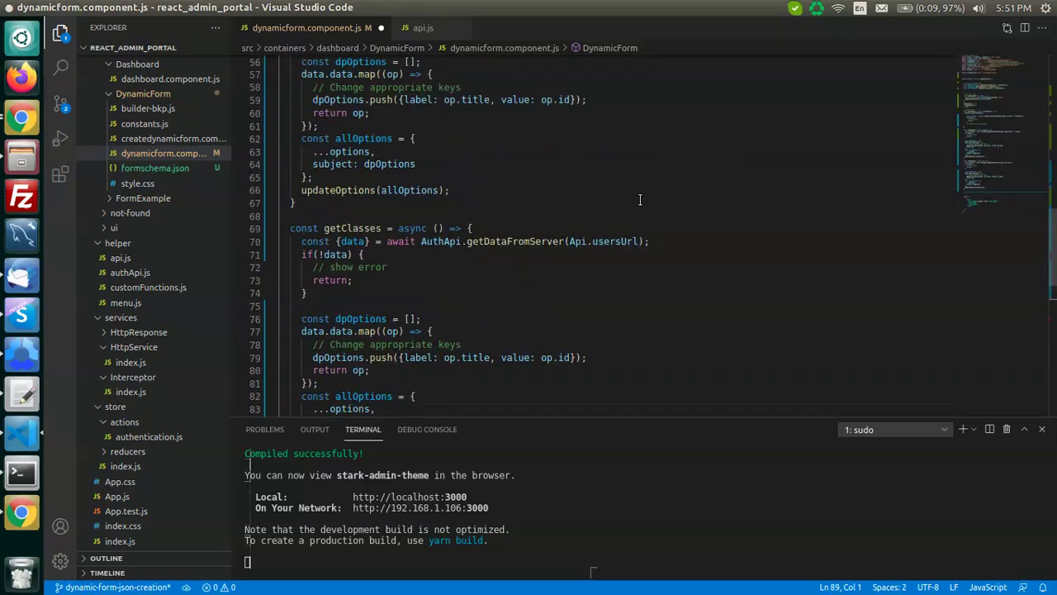
key(ctrl+shift+i)
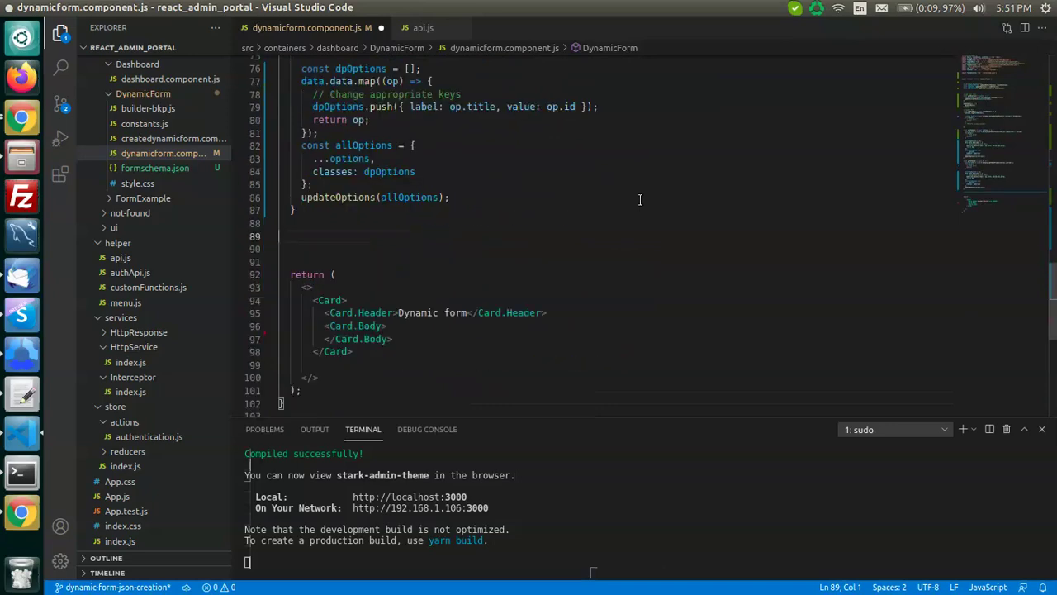
scroll(639, 199, up, 5)
scroll(640, 199, up, 7)
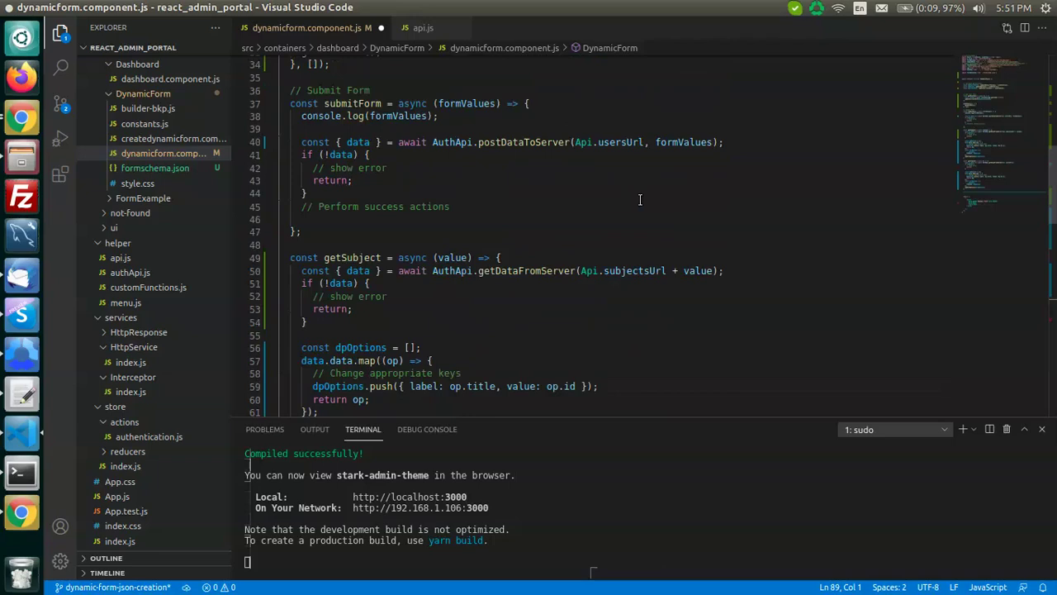
click(713, 244)
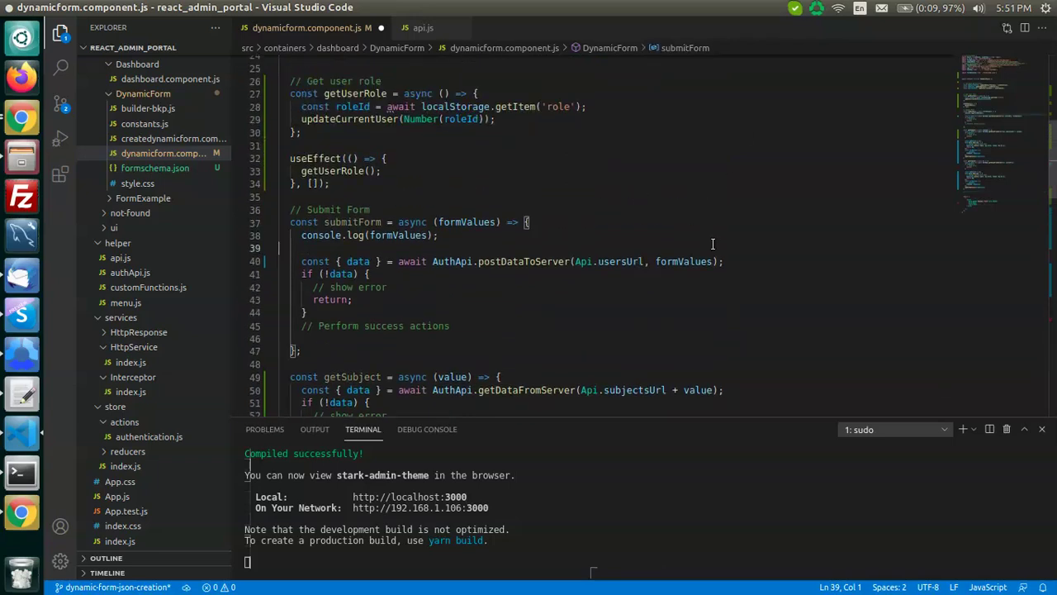
click(522, 205)
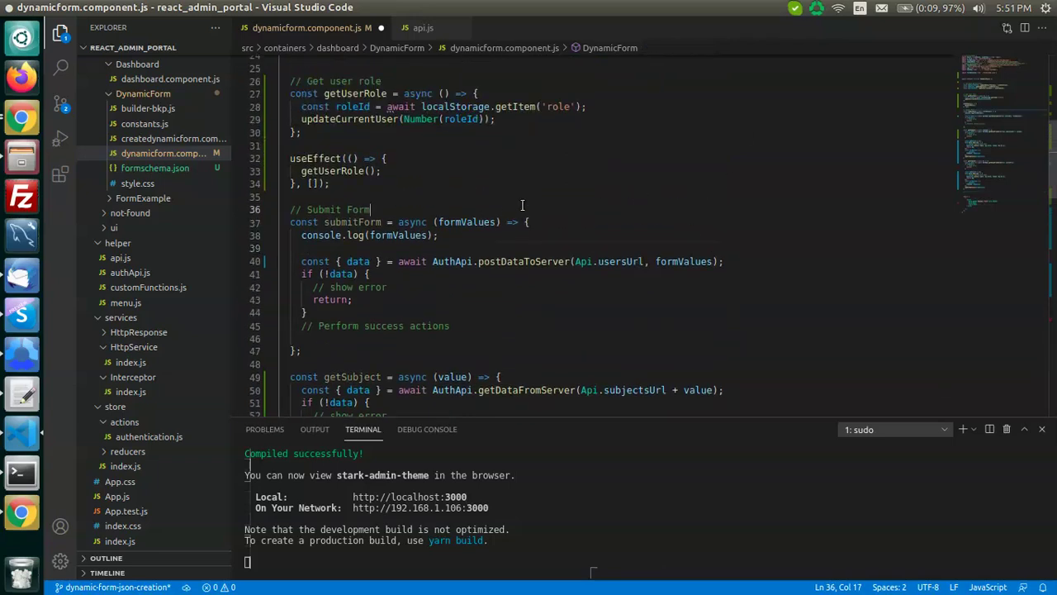
Switch to Chrome and copy the generated Render section usage code.
scroll(525, 205, down, 3)
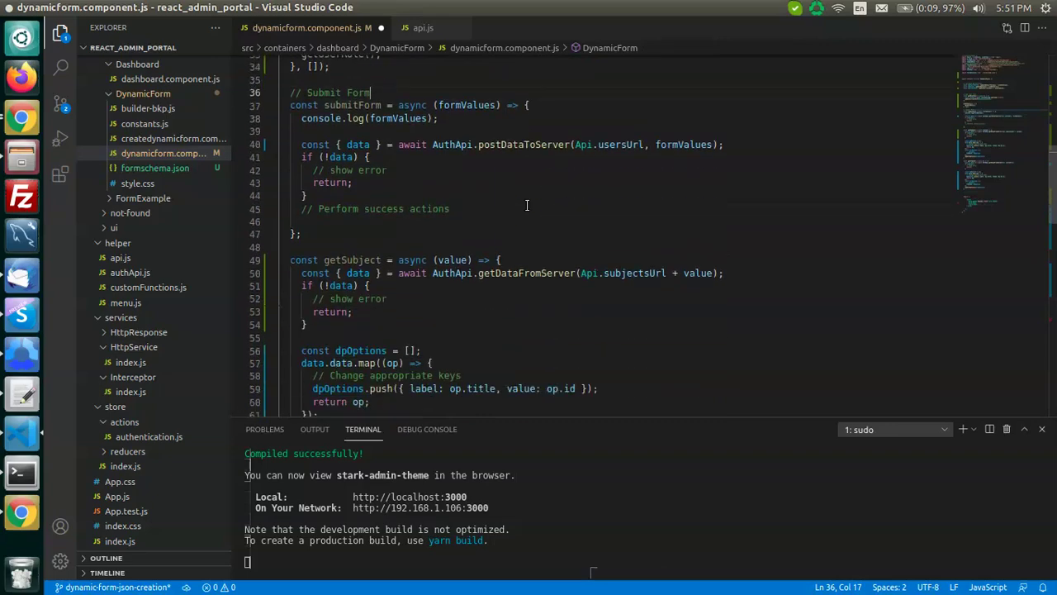
scroll(407, 125, down, 3)
key(alt+Tab)
scroll(407, 126, down, 2)
scroll(550, 279, down, 10)
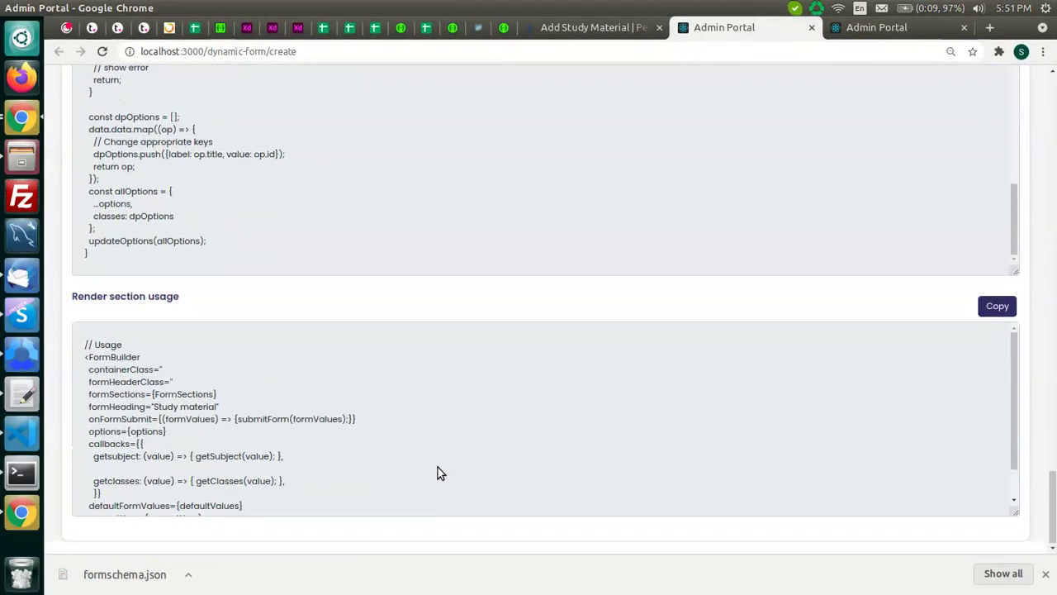
scroll(440, 472, down, 3)
click(997, 305)
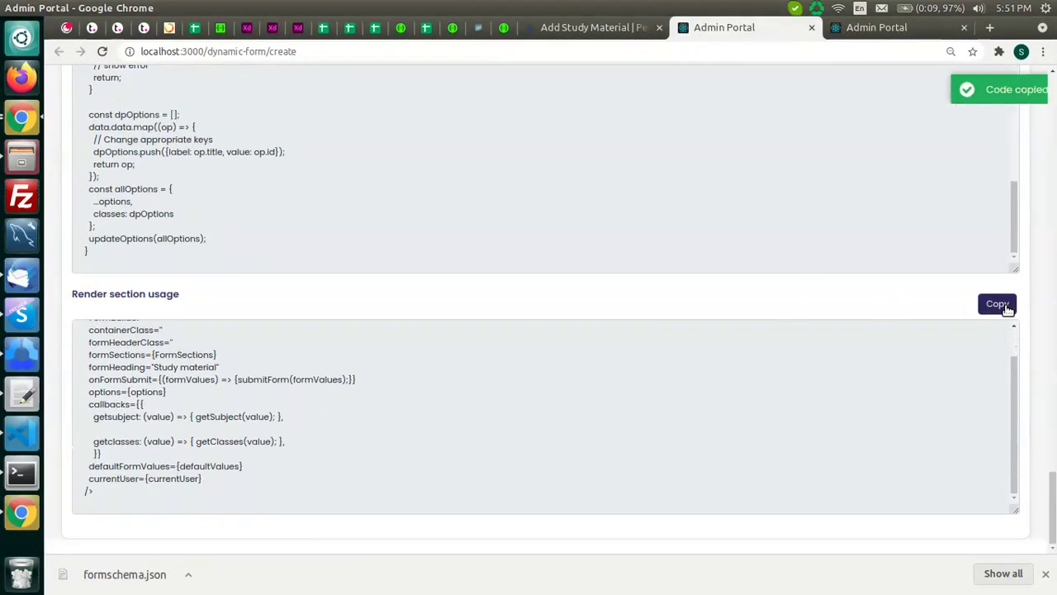
Switch to Visual Studio Code and paste the copied FormBuilder code inside Card.Body in dynamicform.component.js.
key(alt+Tab)
scroll(615, 256, down, 5)
scroll(615, 256, down, 2)
click(584, 260)
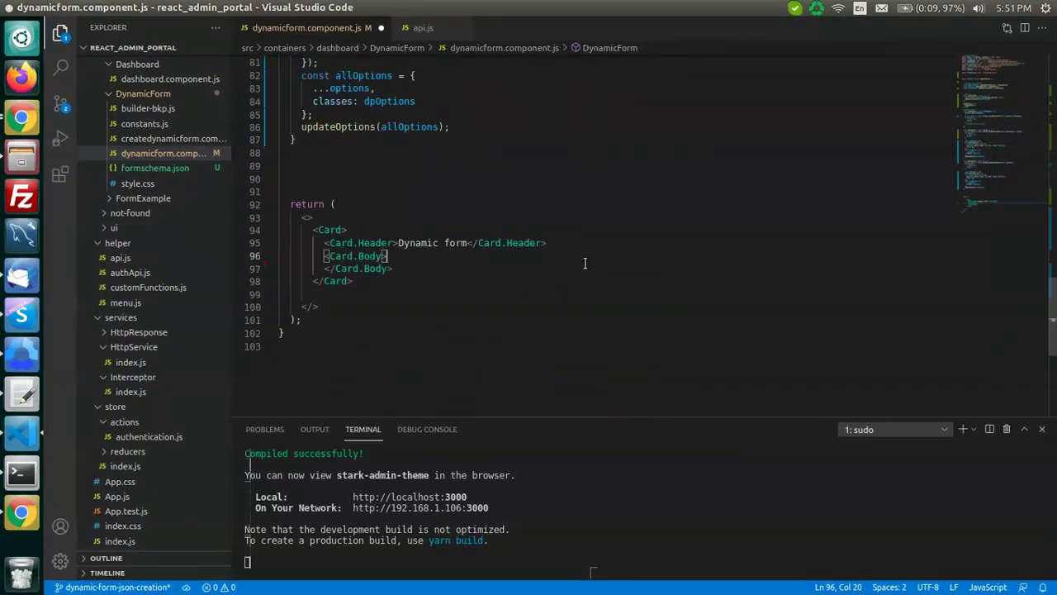
key(Return)
key(ctrl+v)
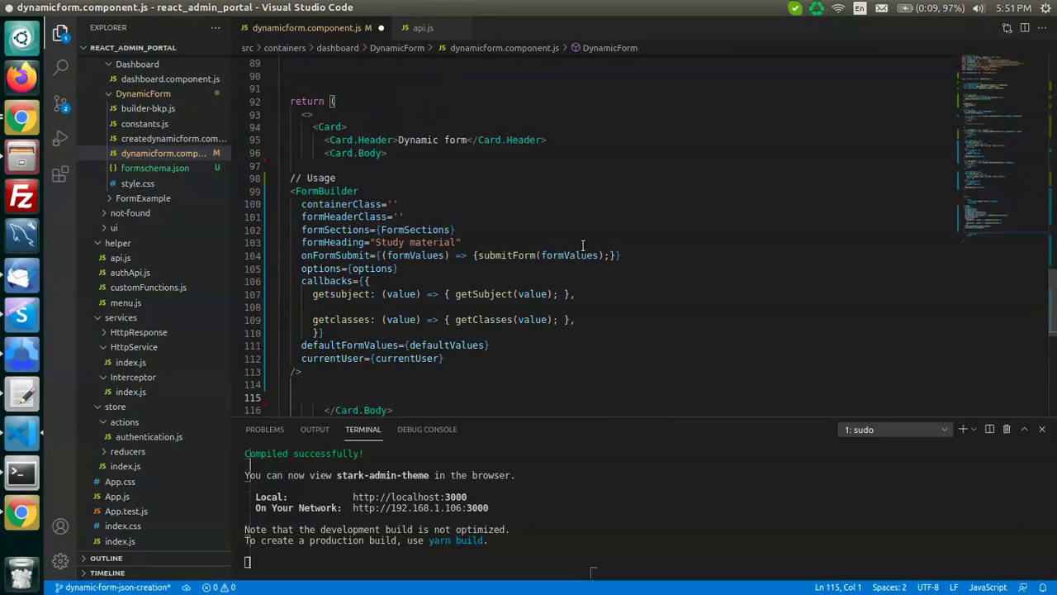
Delete the "// Usage" comment above the FormBuilder element and format the document.
triple_click(429, 179)
key(BackSpace)
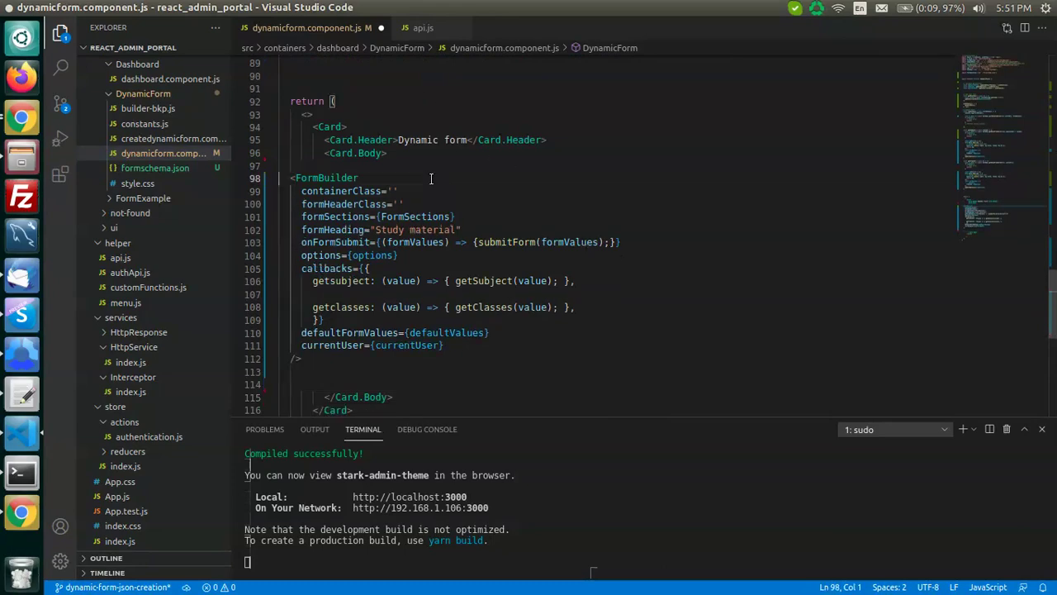
key(ctrl+shift+i)
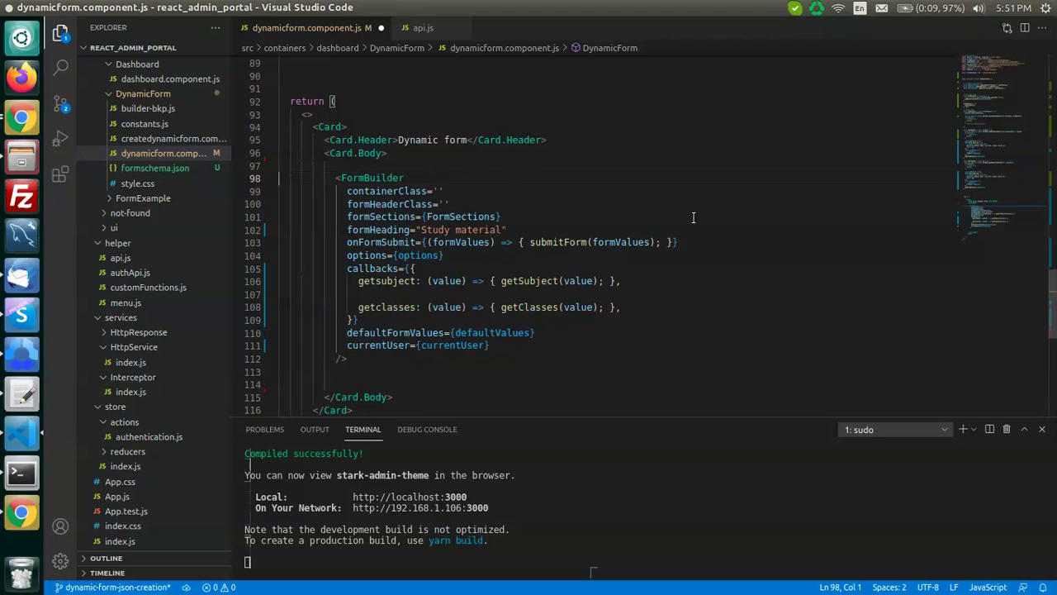
Look over the DynamicForm function from its variable declarations and methods down to the rendered FormBuilder element.
scroll(693, 217, up, 20)
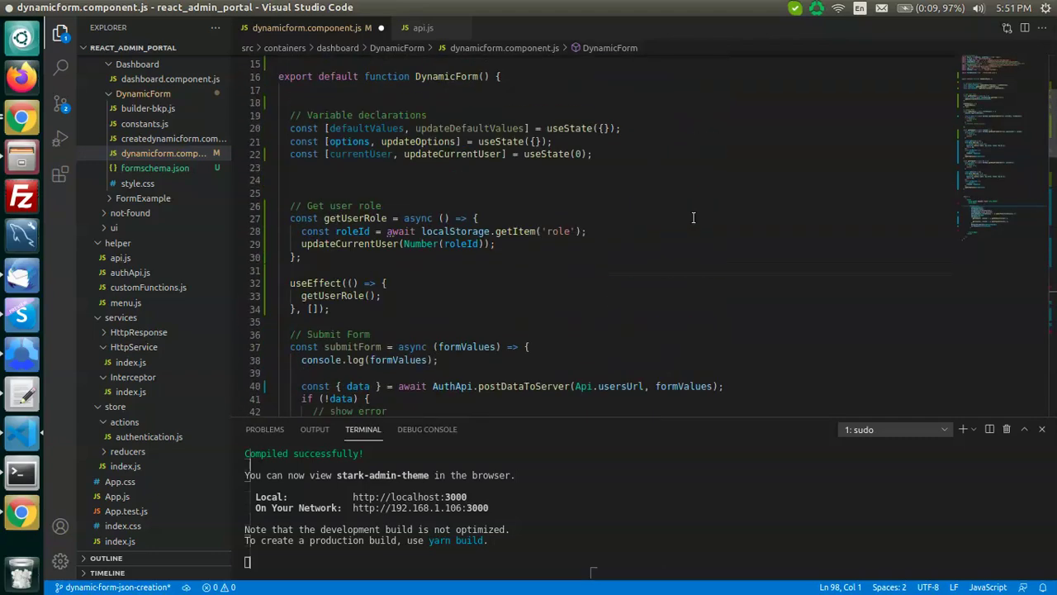
scroll(693, 217, up, 1)
scroll(693, 217, up, 2)
scroll(686, 215, down, 9)
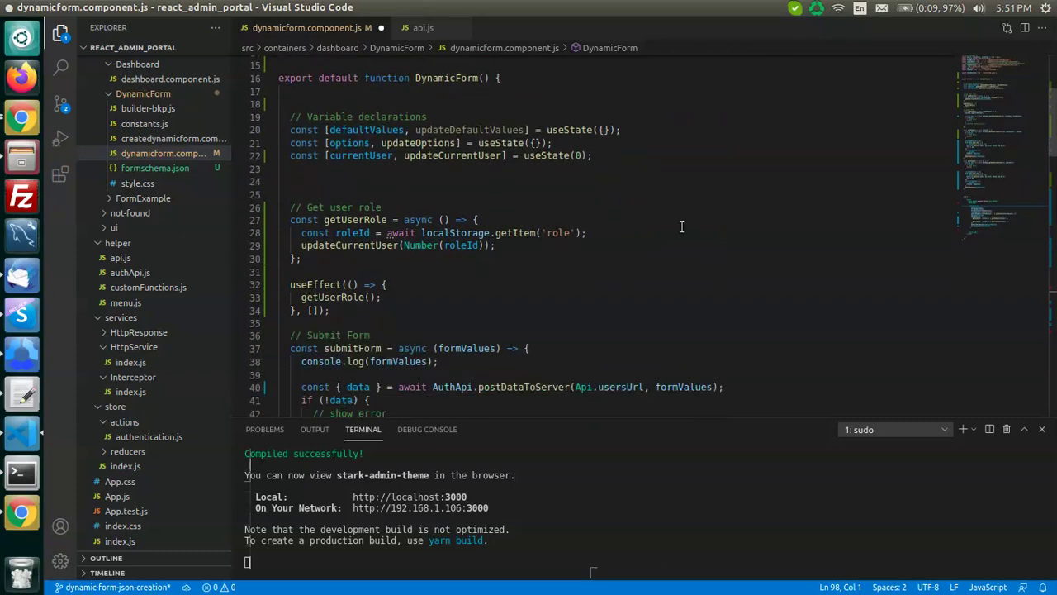
scroll(677, 211, down, 3)
scroll(677, 211, up, 6)
scroll(677, 212, down, 20)
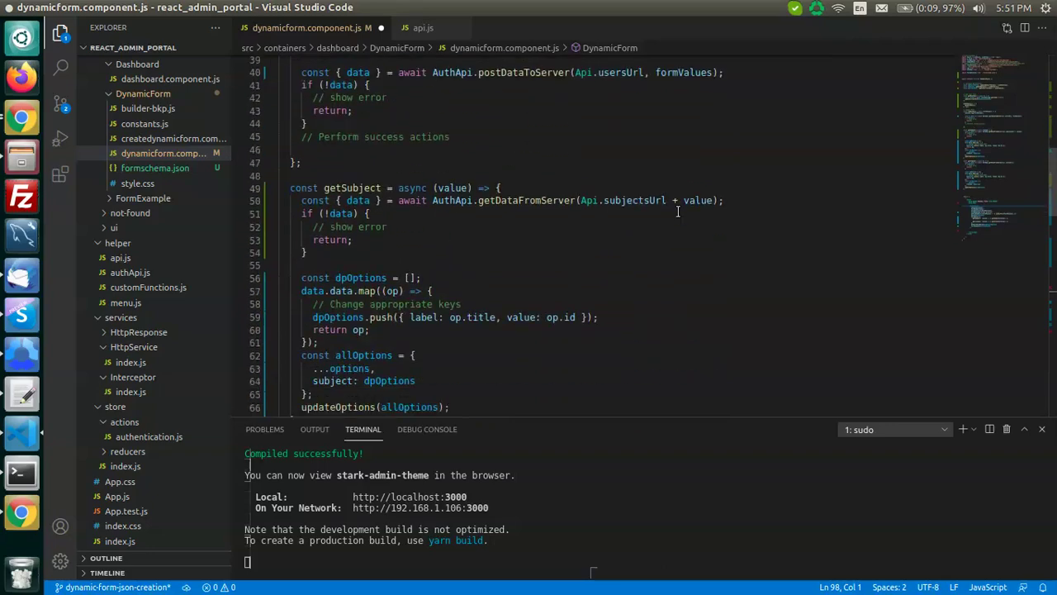
scroll(674, 211, down, 2)
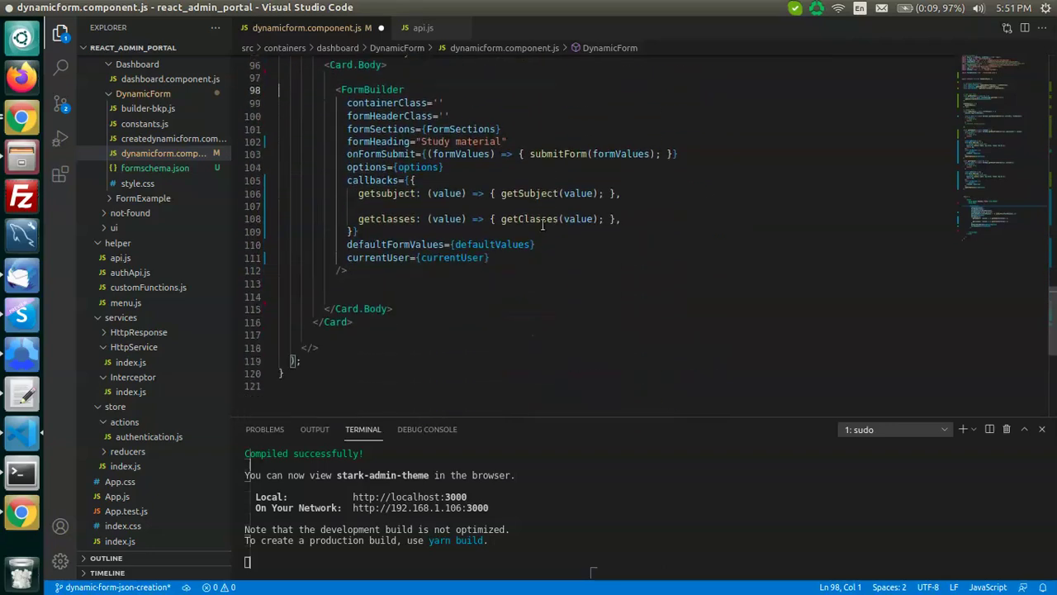
Examine the FormBuilder element's props, including containerClass, formHeaderClass and the formHeading "Study material".
drag(335, 90, 388, 281)
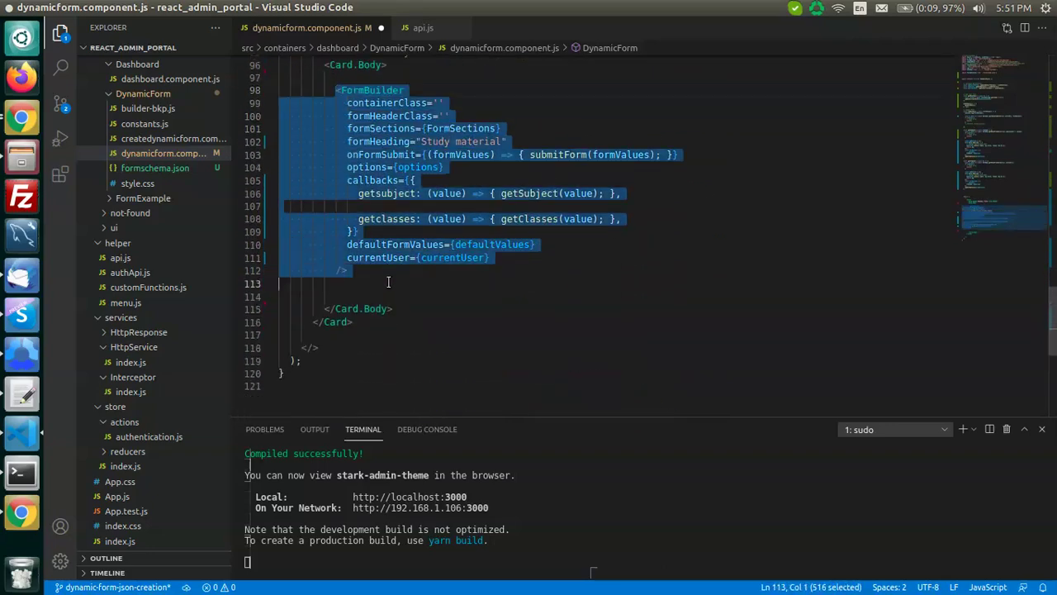
key(Escape)
click(437, 103)
key(Down)
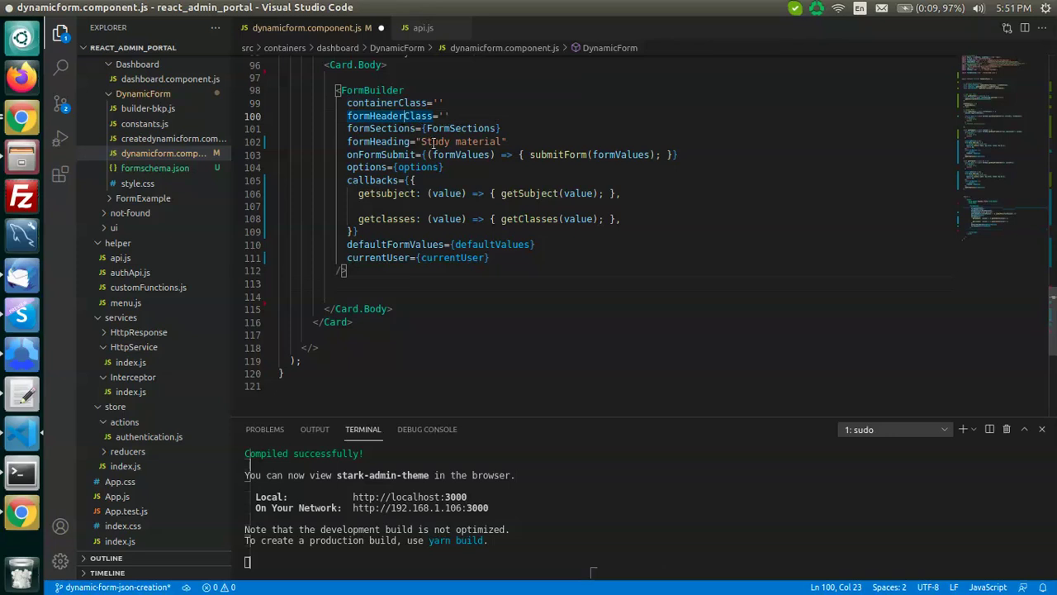
drag(421, 142, 498, 142)
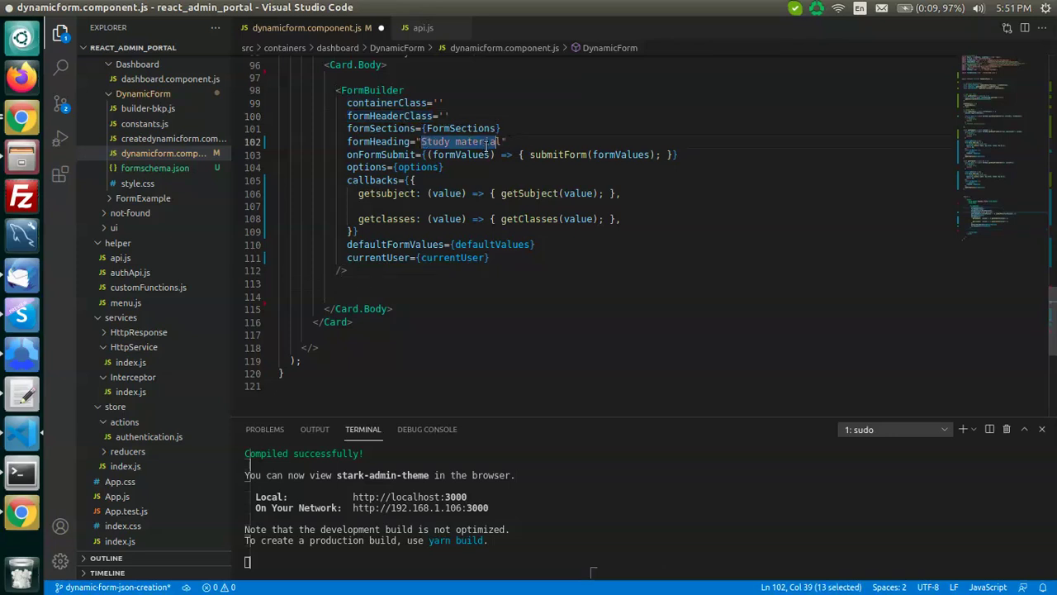
Go to the submitForm definition and examine how formValues is logged and passed to postDataToServer.
ctrl+click(558, 154)
scroll(429, 199, up, 2)
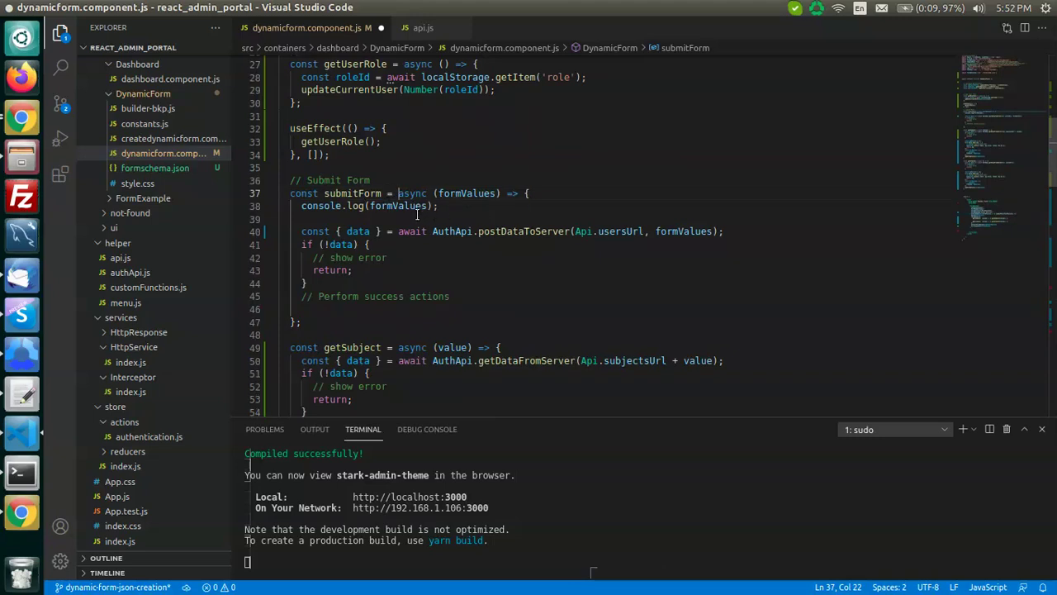
double_click(424, 206)
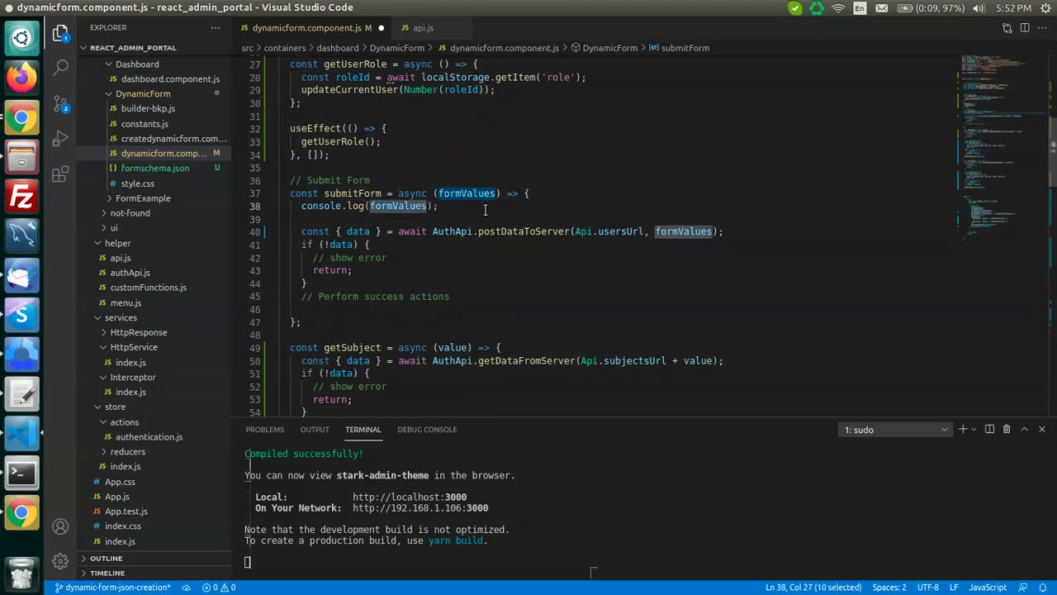
click(440, 217)
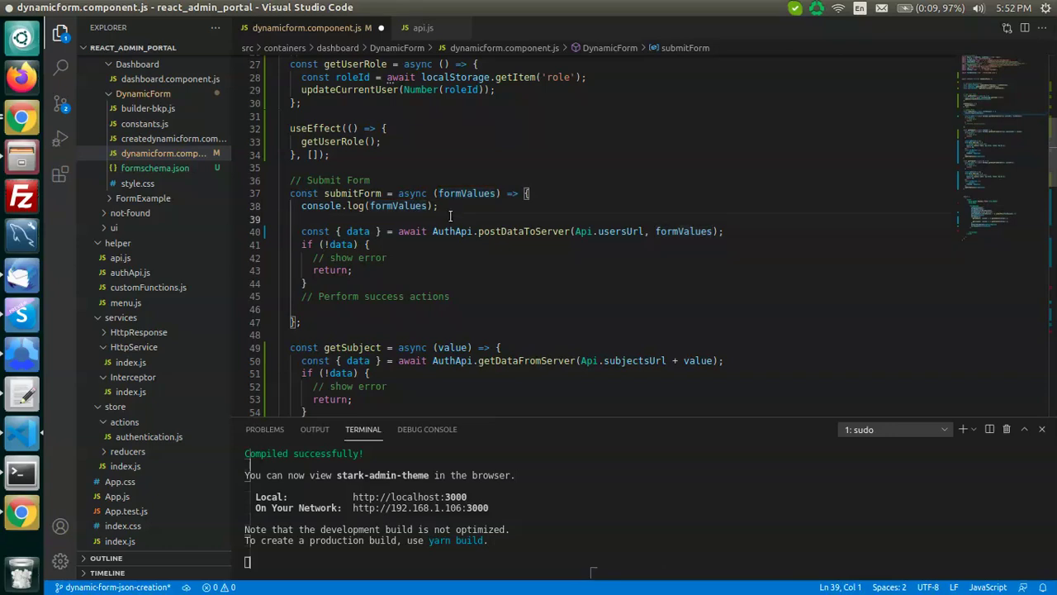
key(shift+Up)
key(ctrl+shift+Right)
key(Left)
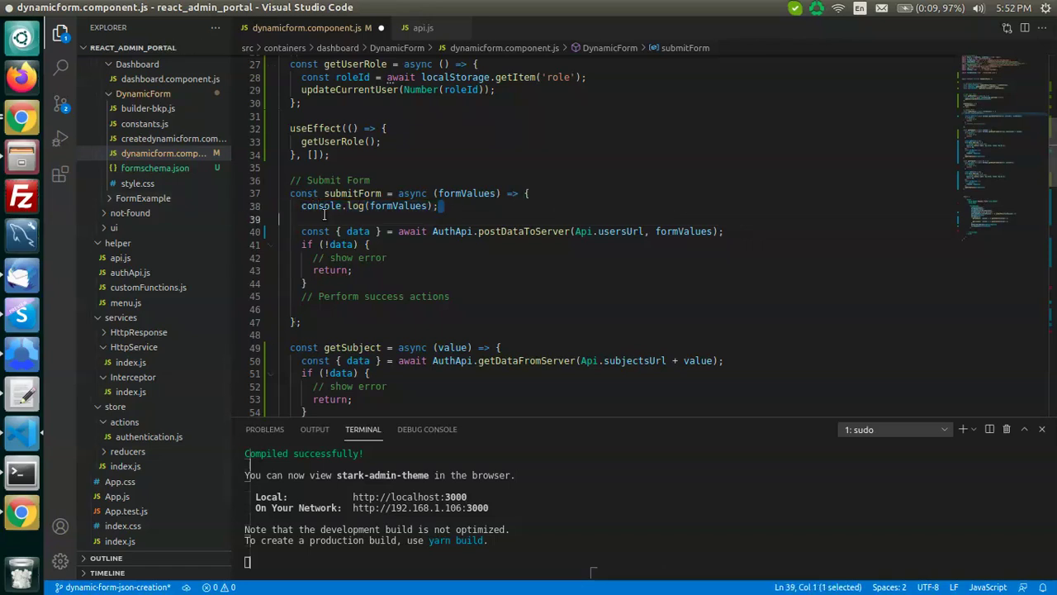
key(Left)
double_click(682, 231)
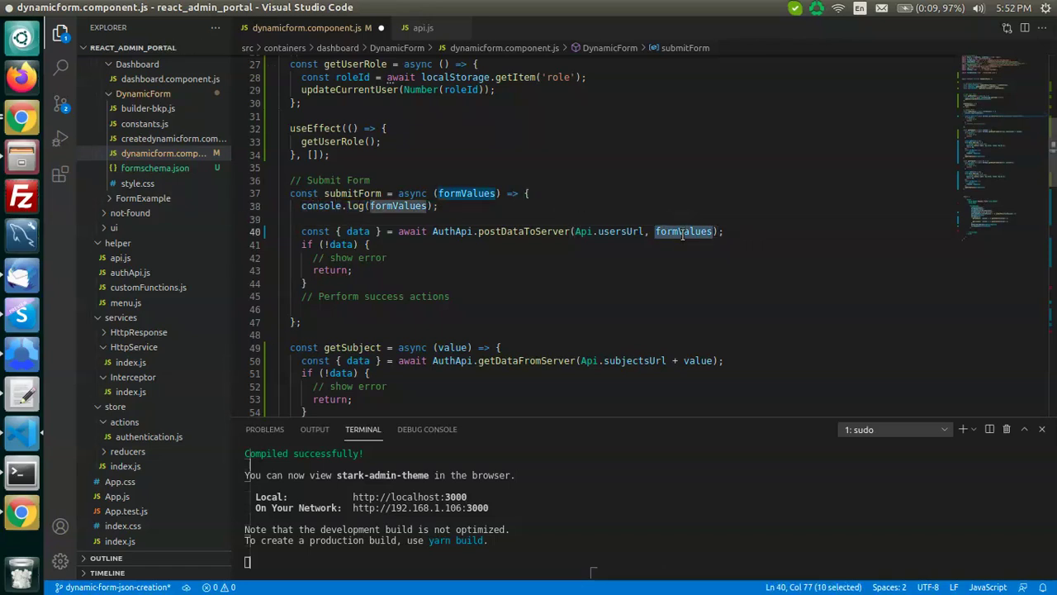
Compare the Form submit URL entered in Chrome's form builder with the Api.usersUrl argument in submitForm in Visual Studio Code.
key(alt+Tab)
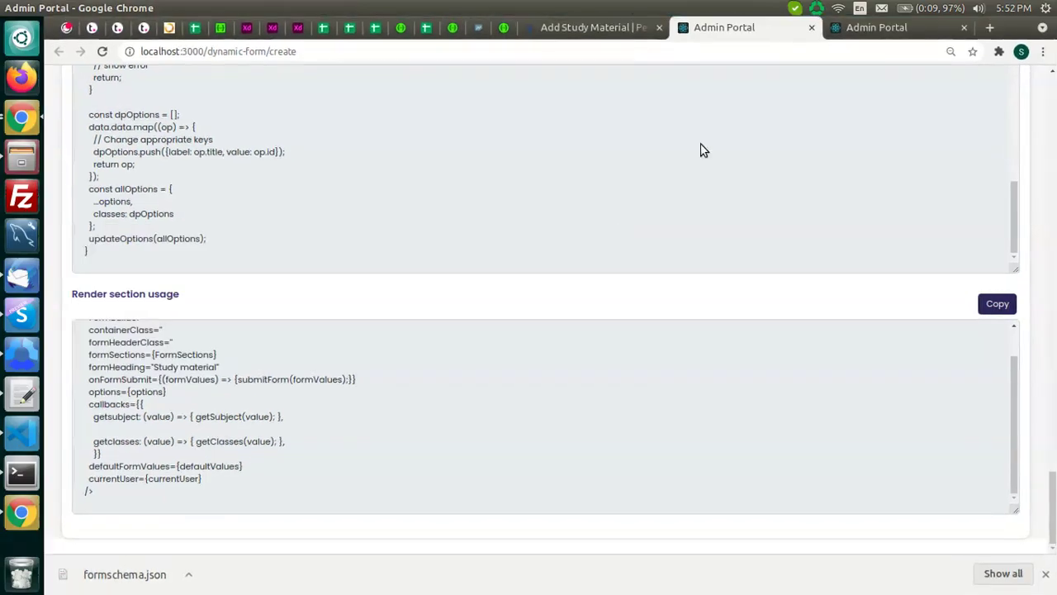
scroll(826, 247, up, 3)
drag(1052, 477, 1010, 165)
scroll(640, 343, down, 2)
scroll(639, 343, down, 1)
double_click(419, 226)
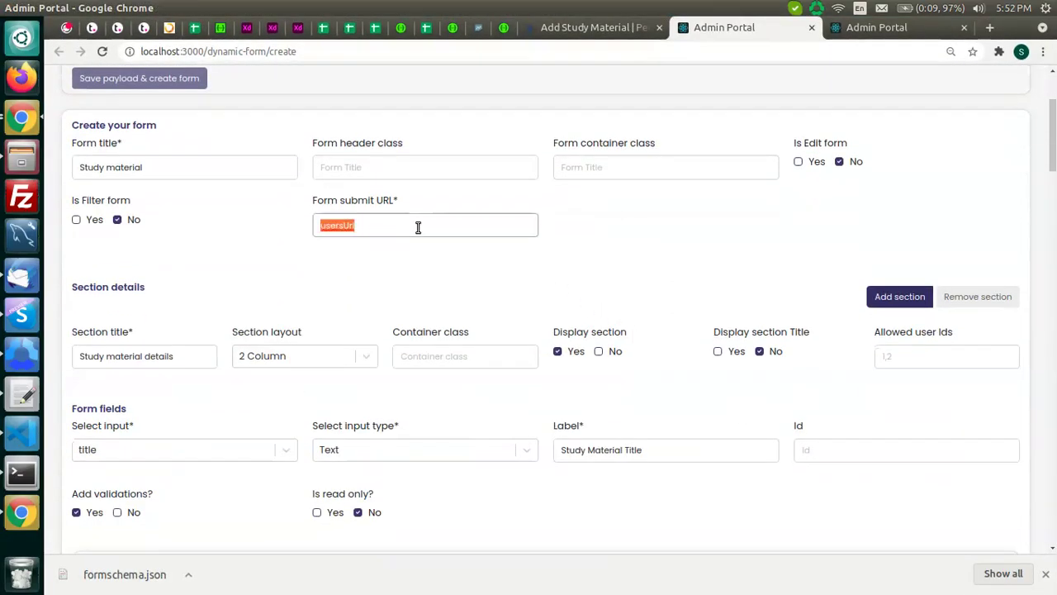
key(alt+Tab)
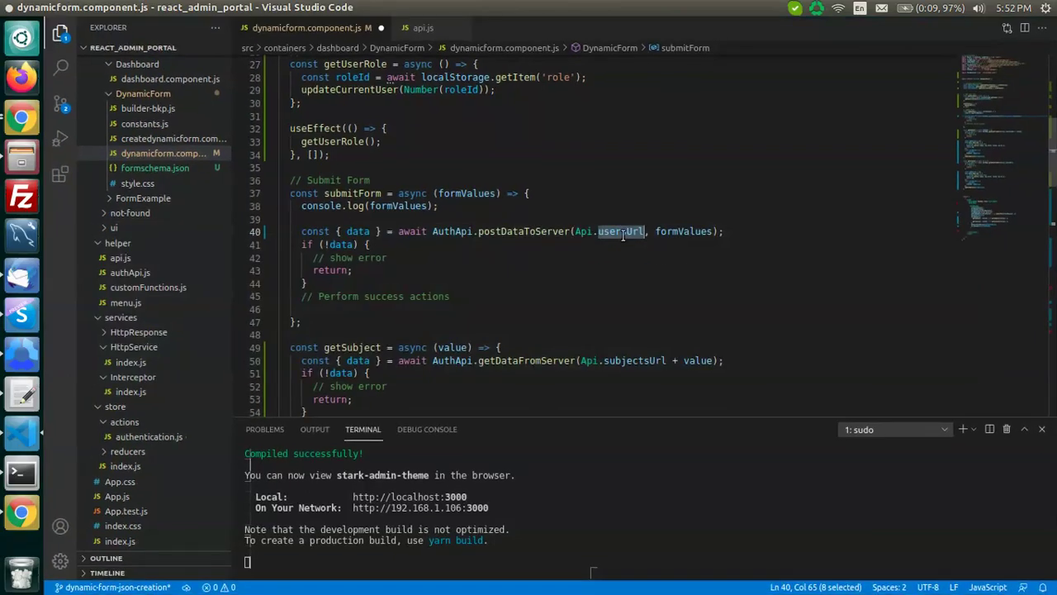
scroll(623, 235, down, 2)
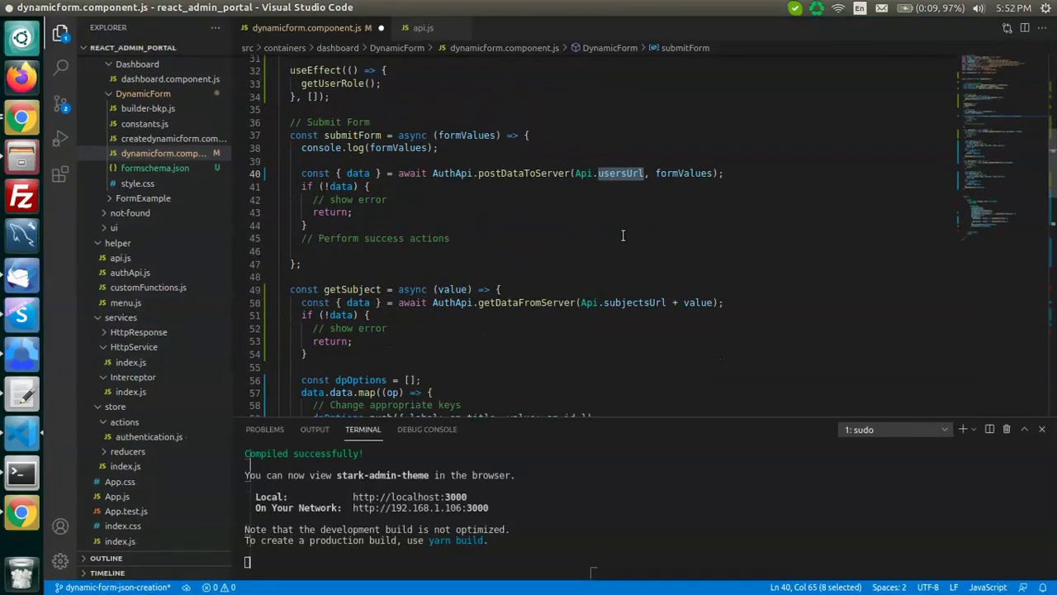
Copy the School Year field's Options Callback name getClasses from Chrome and find its method in dynamicform.component.js in Visual Studio Code.
key(alt+Tab)
scroll(652, 232, down, 5)
scroll(654, 232, down, 9)
scroll(303, 312, up, 4)
scroll(360, 297, down, 8)
scroll(319, 267, down, 7)
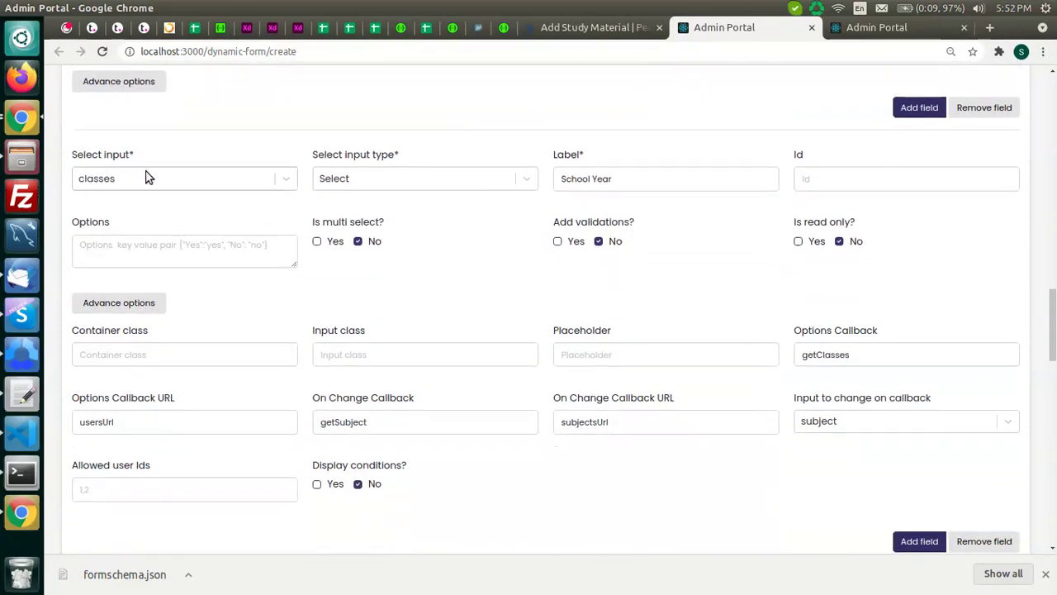
scroll(145, 178, down, 4)
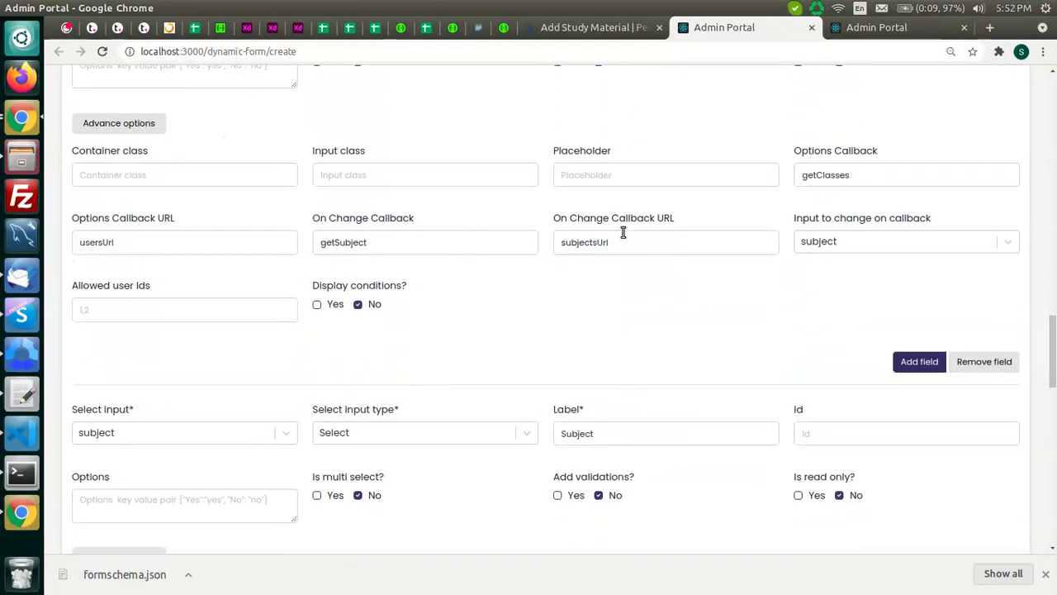
double_click(844, 176)
key(ctrl+c)
key(alt+Tab)
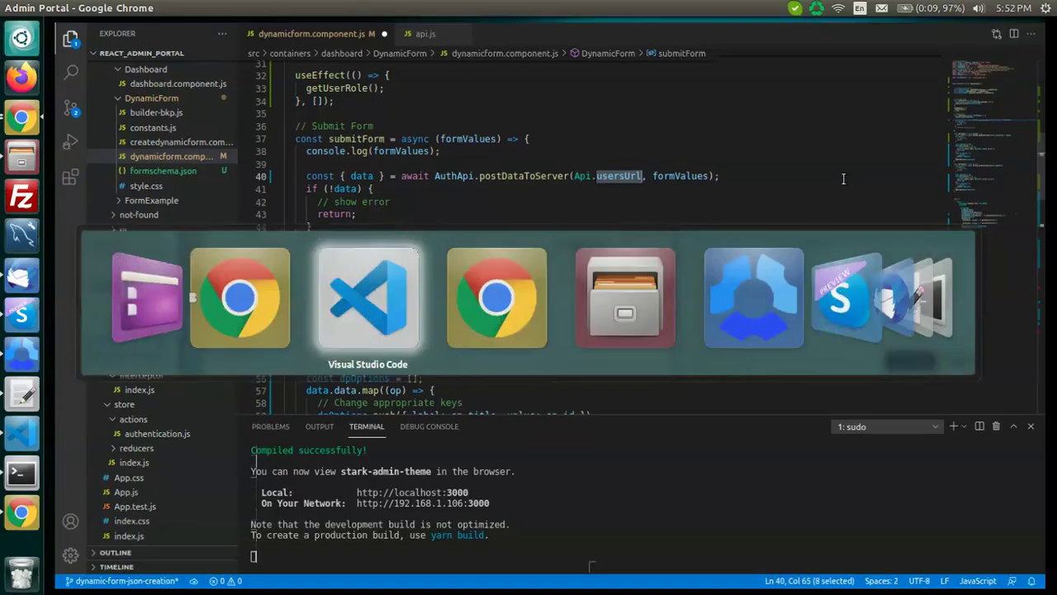
key(ctrl+f)
key(ctrl+v)
key(Escape)
click(370, 261)
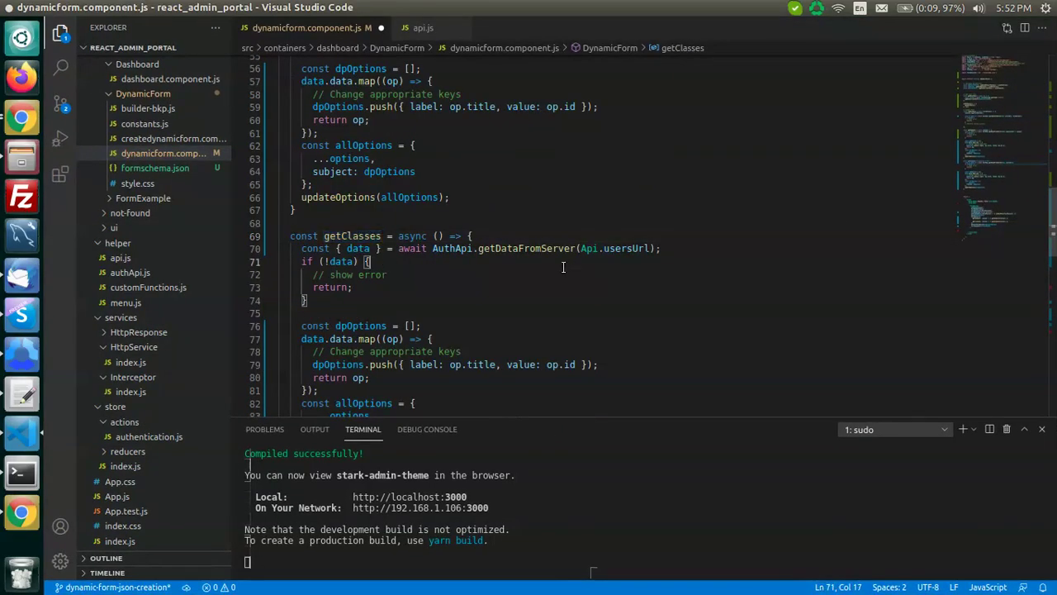
Compare the Api.usersUrl argument in getClasses with the School Year field's Options Callback URL in Chrome.
scroll(525, 251, down, 1)
drag(430, 219, 509, 212)
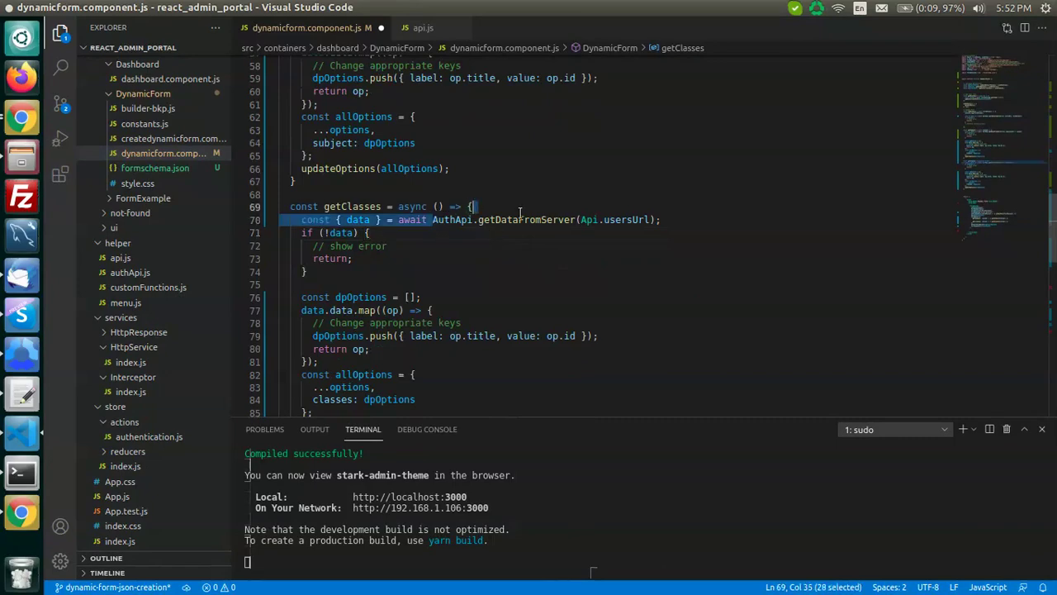
click(540, 219)
double_click(638, 219)
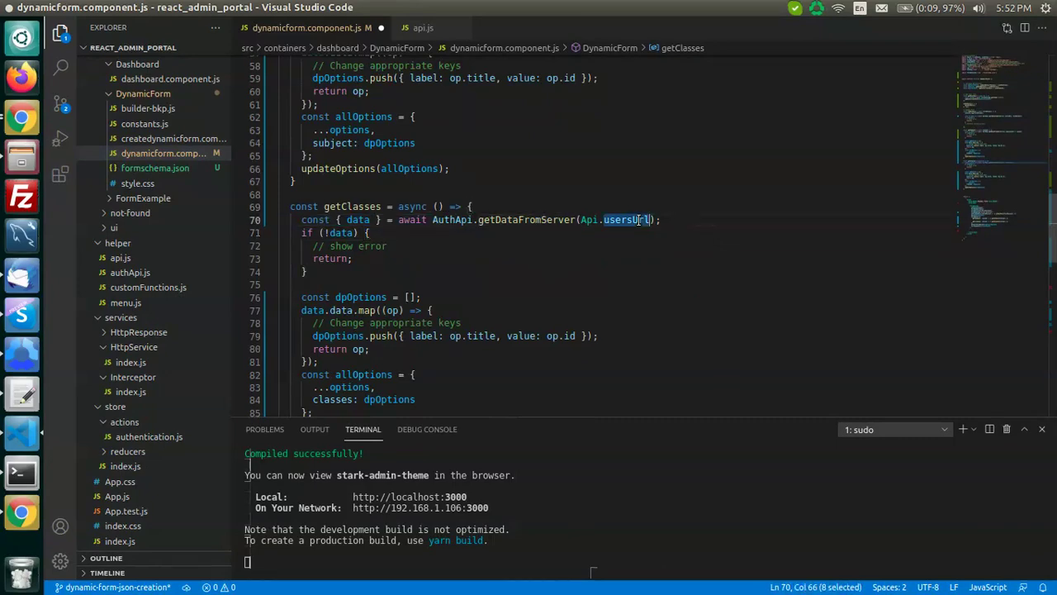
key(alt+Tab)
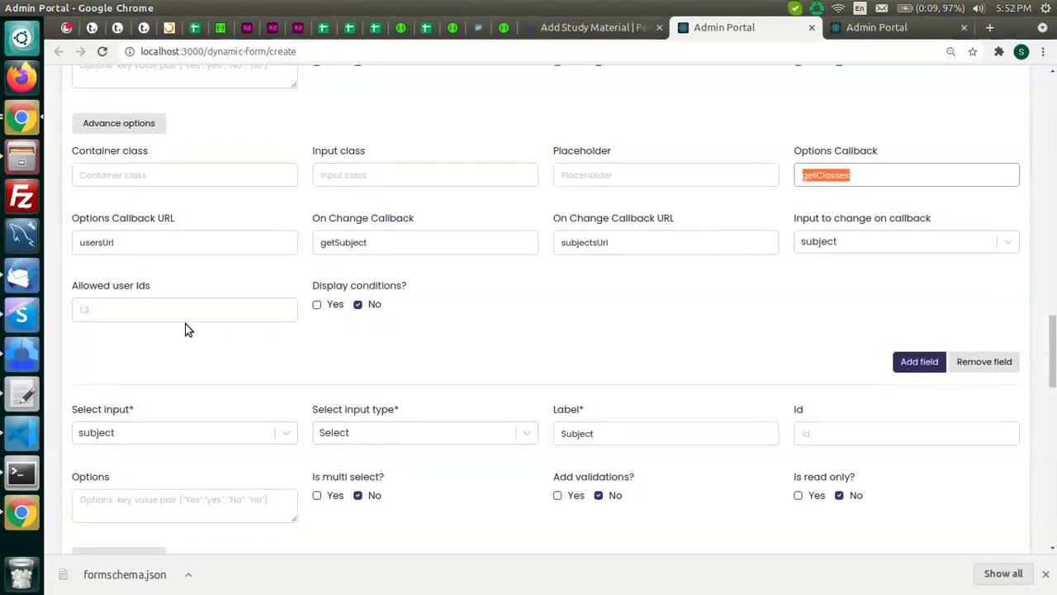
double_click(105, 244)
key(alt+Tab)
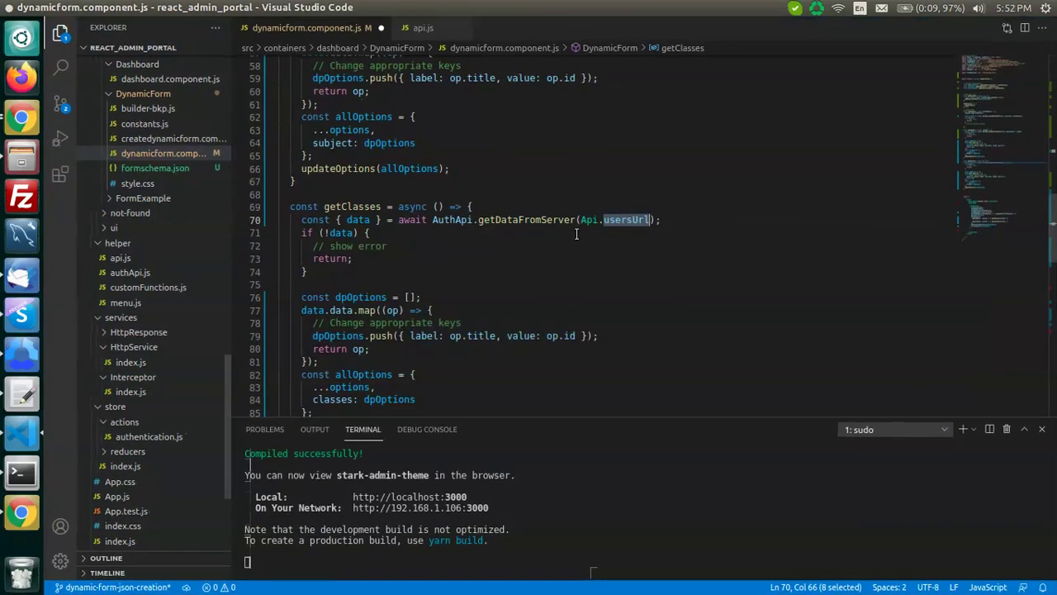
click(683, 224)
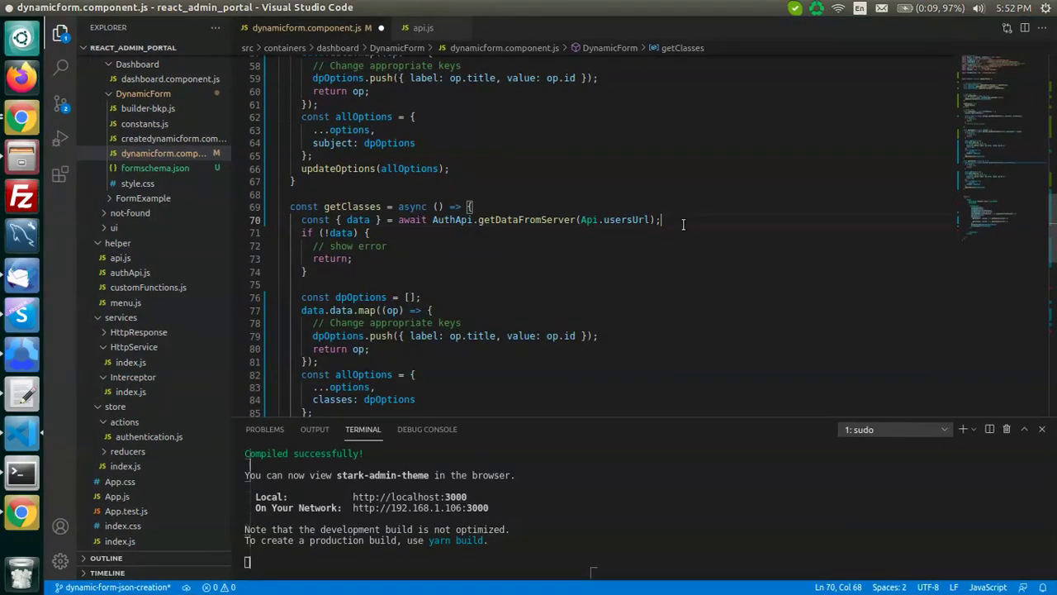
Examine how getClasses maps the returned data into dpOptions, using op.title as label and op.id as value.
double_click(357, 220)
scroll(370, 291, down, 2)
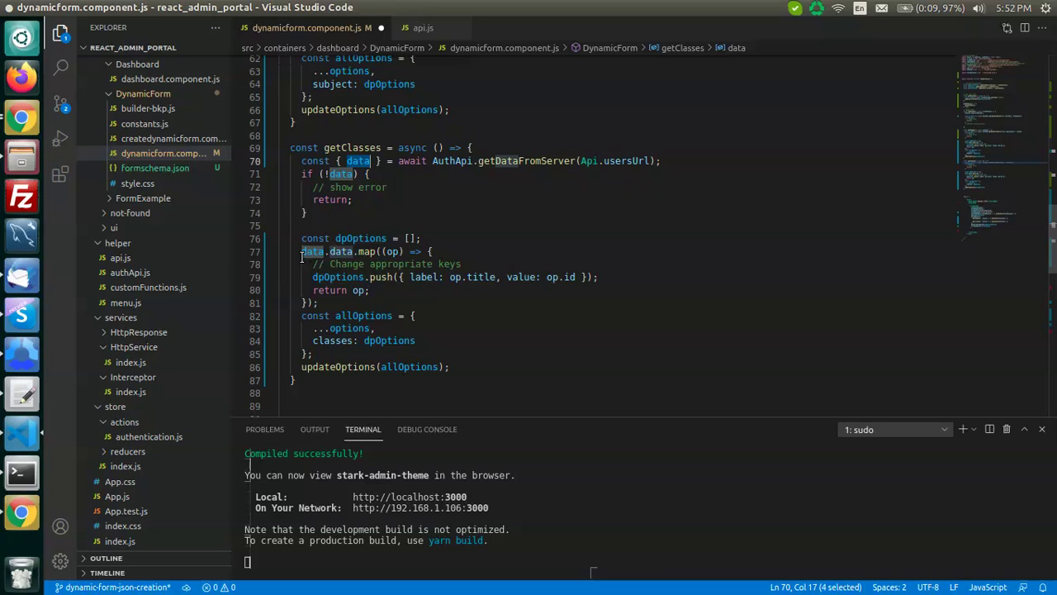
drag(310, 256, 450, 291)
click(450, 302)
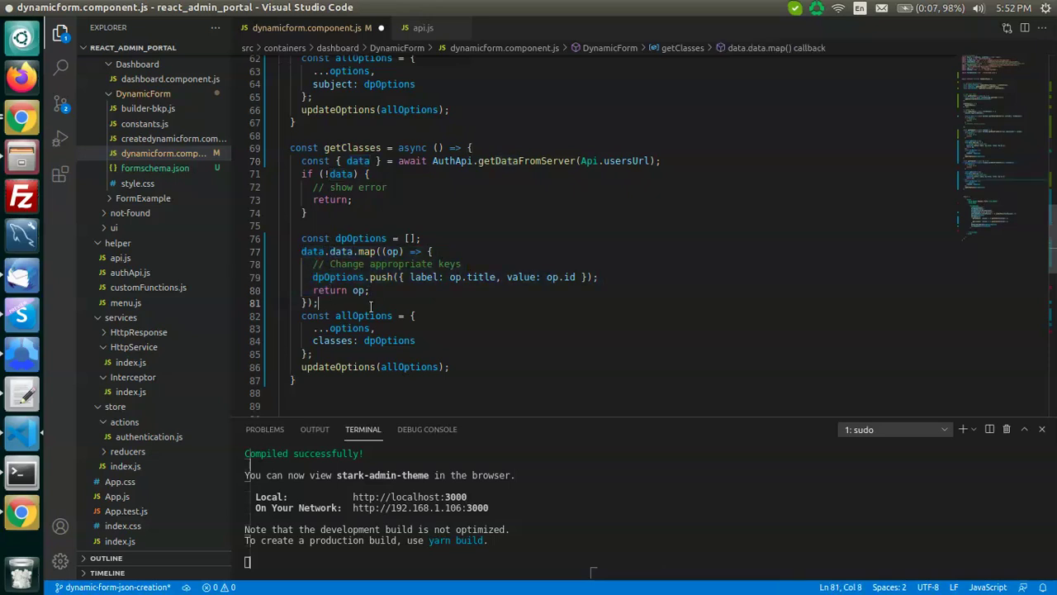
double_click(480, 277)
click(568, 276)
double_click(481, 279)
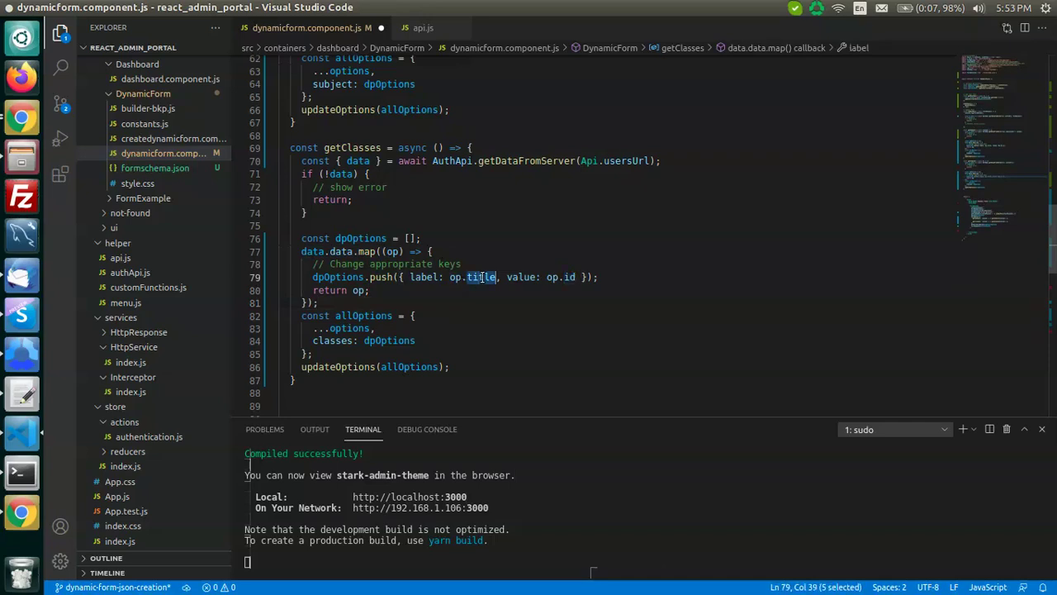
Check the School Year field's On Change Callback URL in Chrome's form builder against the code in Visual Studio Code.
scroll(373, 231, down, 2)
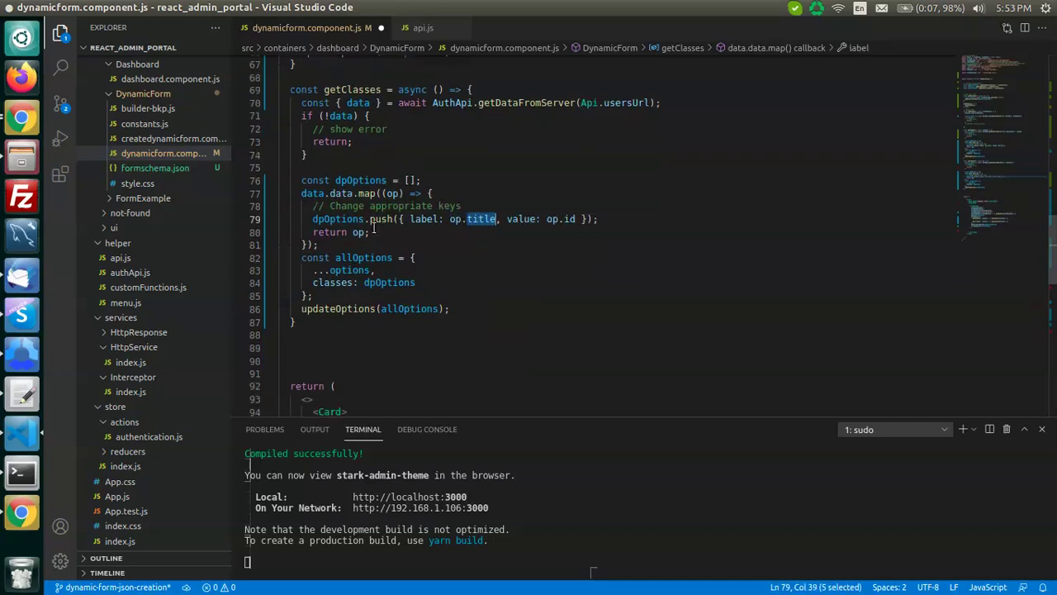
scroll(455, 246, up, 2)
key(alt+Tab)
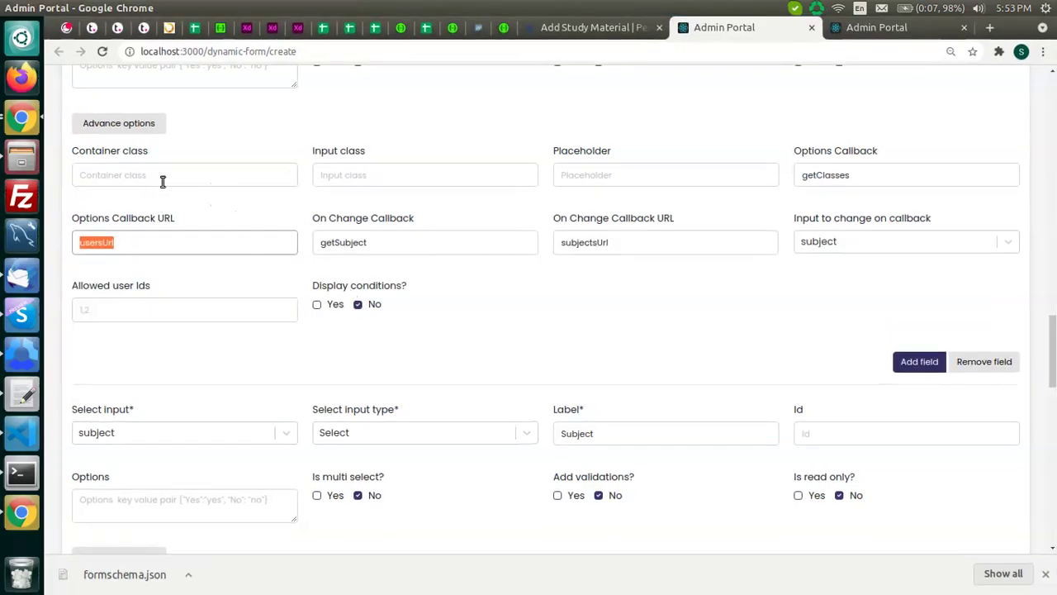
scroll(314, 248, down, 1)
scroll(496, 194, down, 1)
scroll(595, 215, up, 2)
double_click(582, 240)
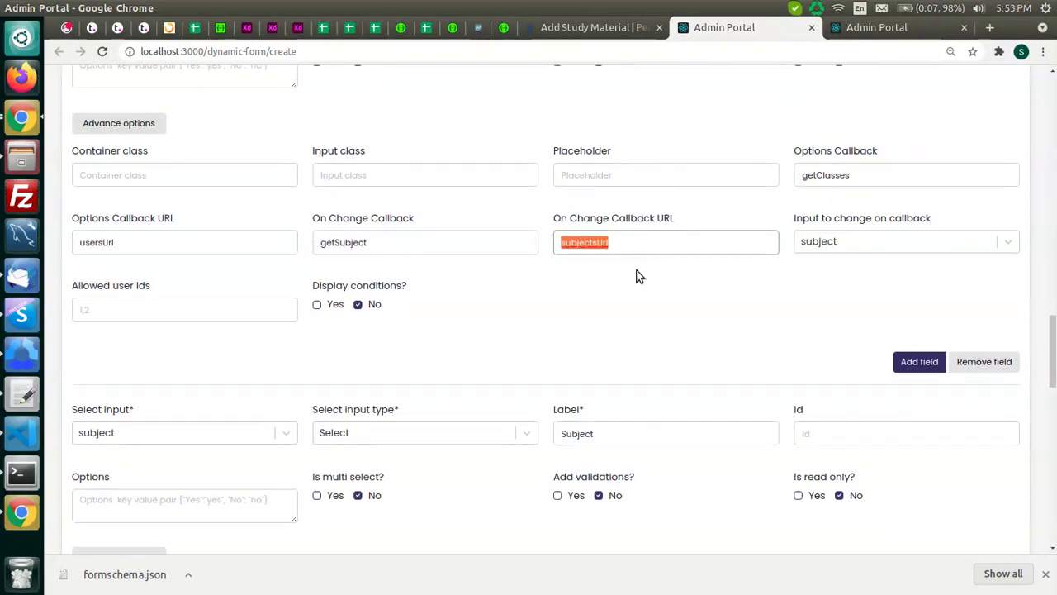
key(alt+Tab)
scroll(558, 223, down, 4)
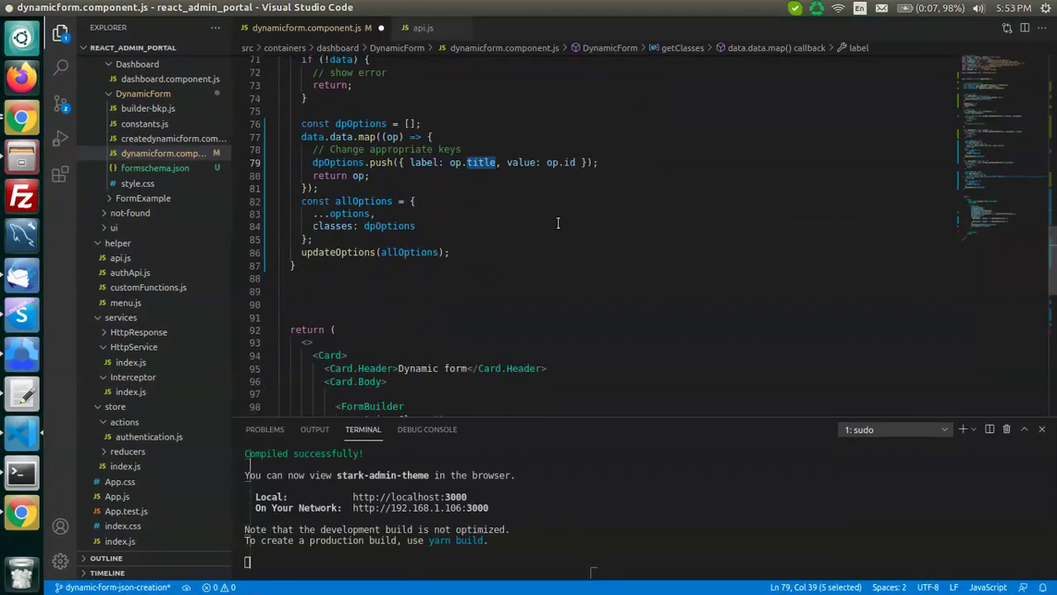
Copy the School Year field's On Change Callback name getSubject from Chrome and find its method in dynamicform.component.js in Visual Studio Code.
key(alt+Tab)
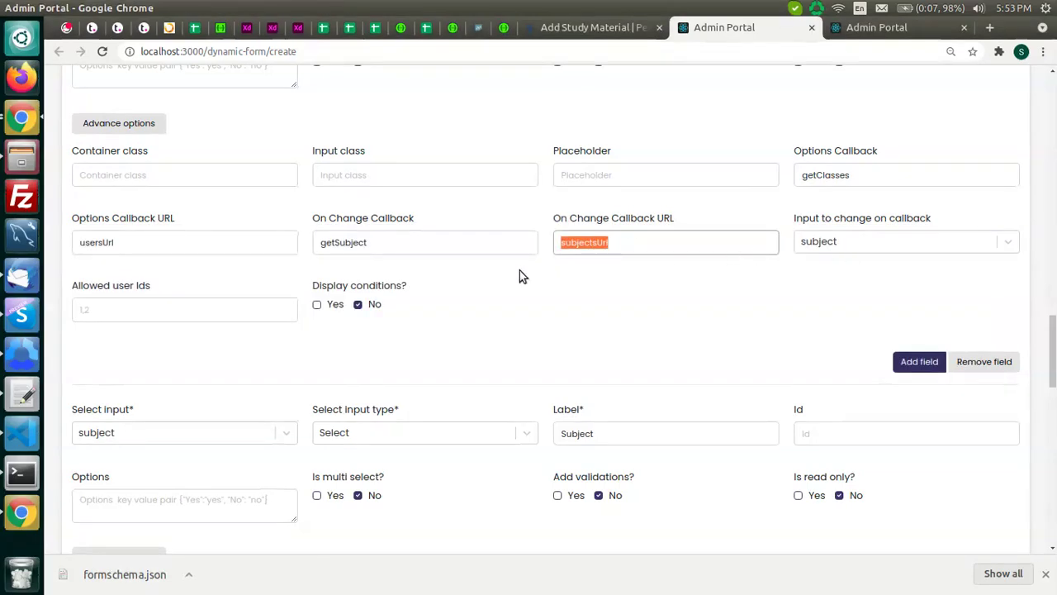
double_click(456, 246)
key(ctrl+c)
key(alt+Tab)
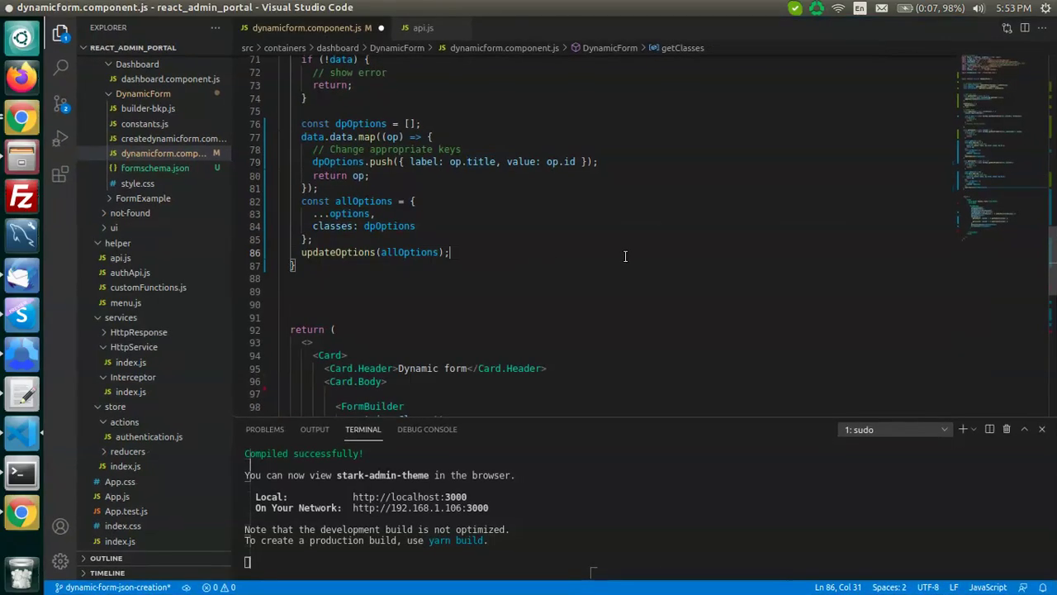
key(ctrl+f)
key(ctrl+v)
key(Escape)
ctrl+click(554, 238)
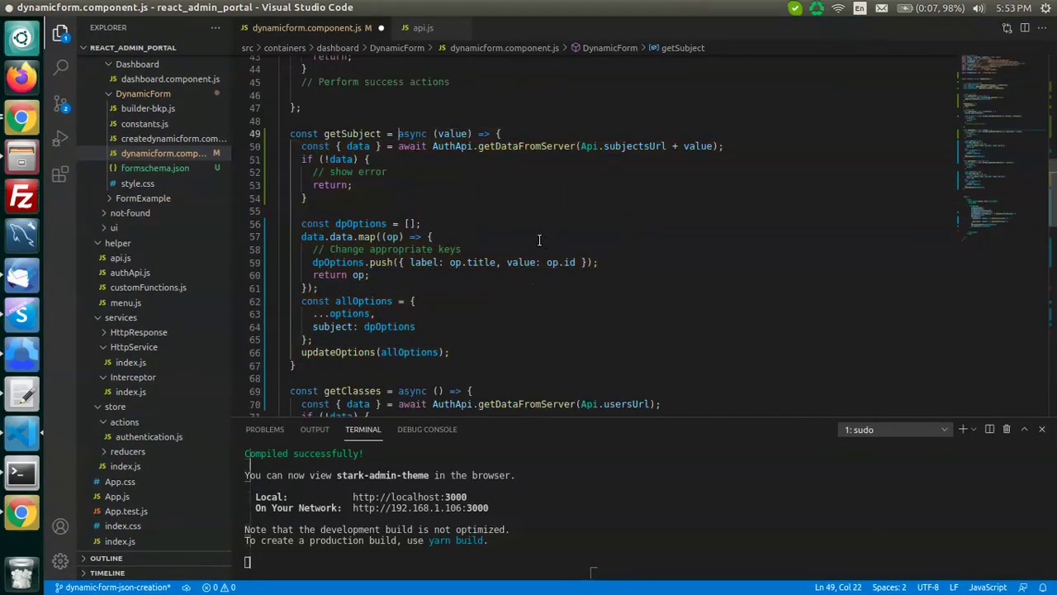
Examine getSubject's value parameter and how it is appended to Api.subjectsUrl in the getDataFromServer call.
key(alt+Tab)
scroll(285, 243, up, 3)
key(alt+Tab)
double_click(453, 134)
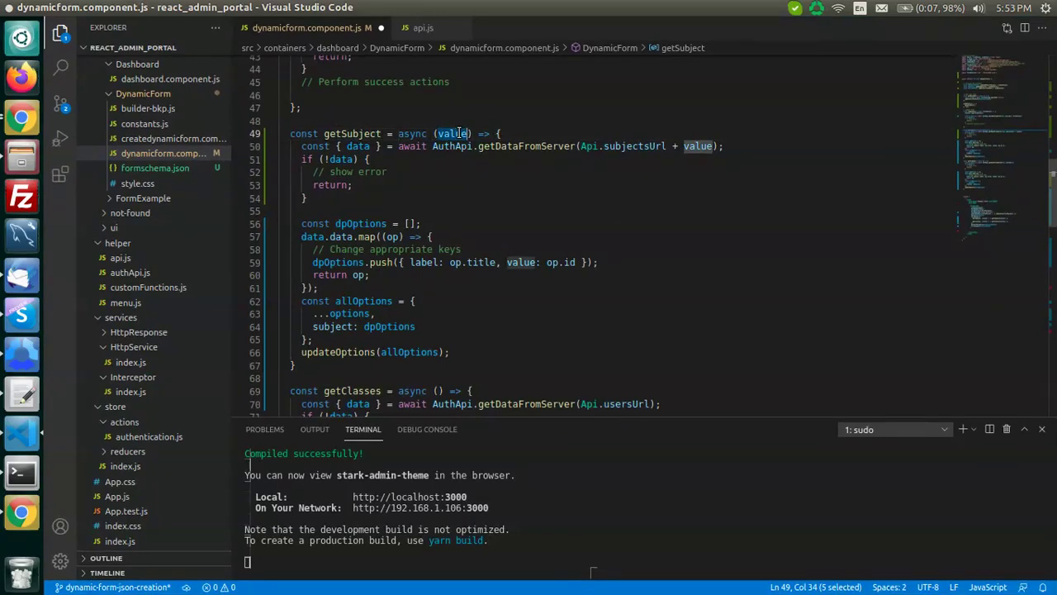
click(597, 134)
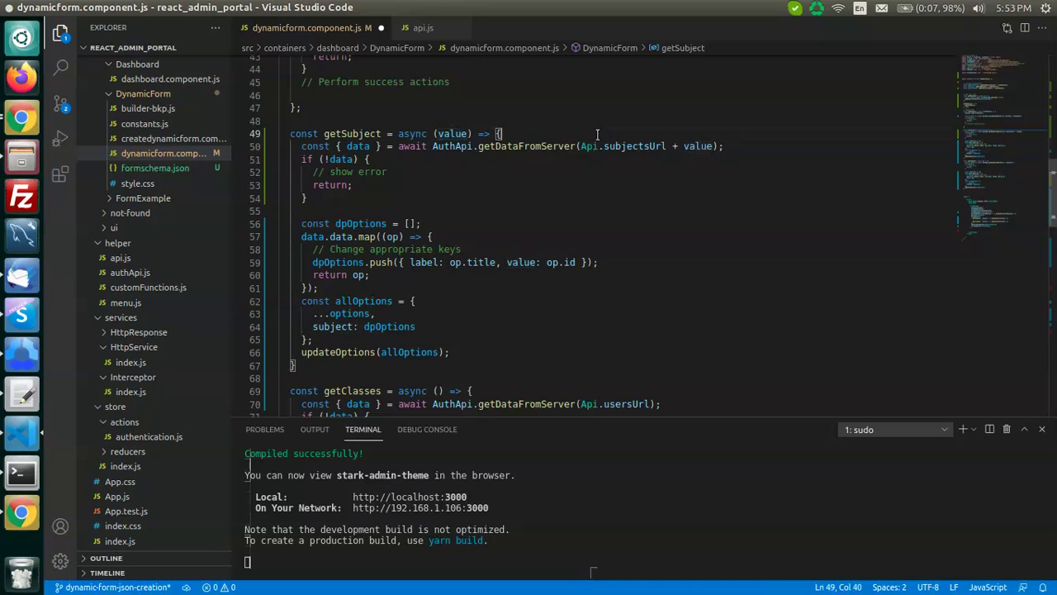
drag(581, 146, 714, 145)
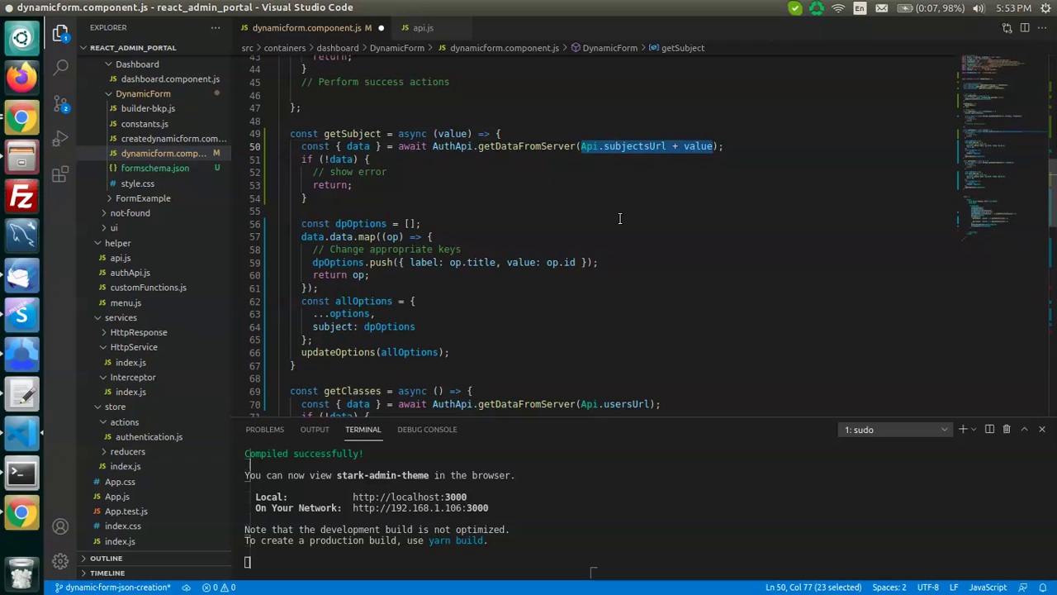
Examine how getSubject maps the returned data into dpOptions, using op.title as label and op.id as value.
scroll(619, 218, down, 1)
click(455, 207)
double_click(455, 204)
drag(531, 207, 583, 204)
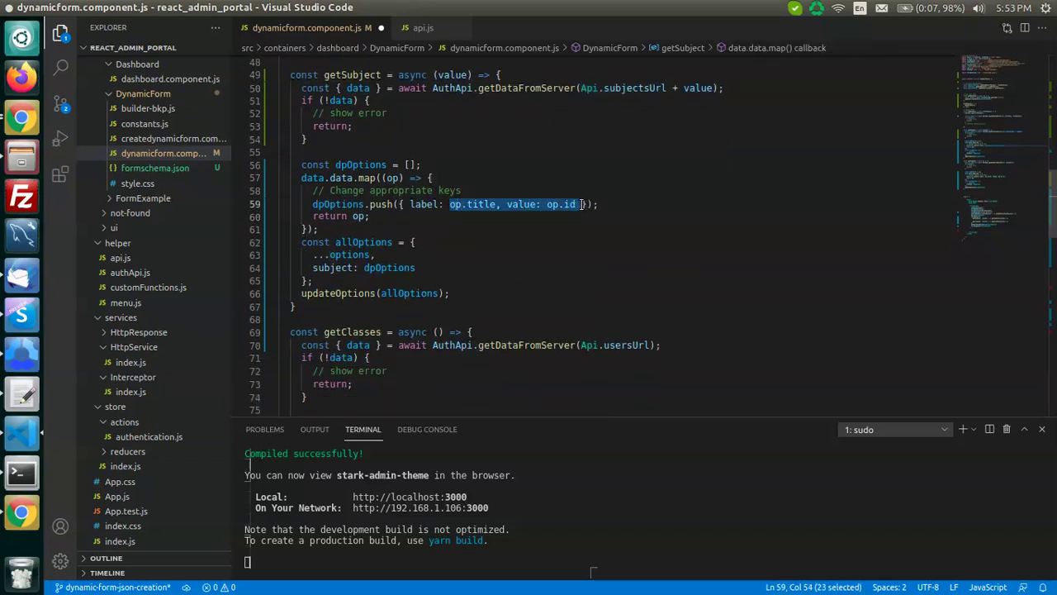
click(664, 235)
scroll(649, 233, down, 2)
scroll(649, 236, up, 2)
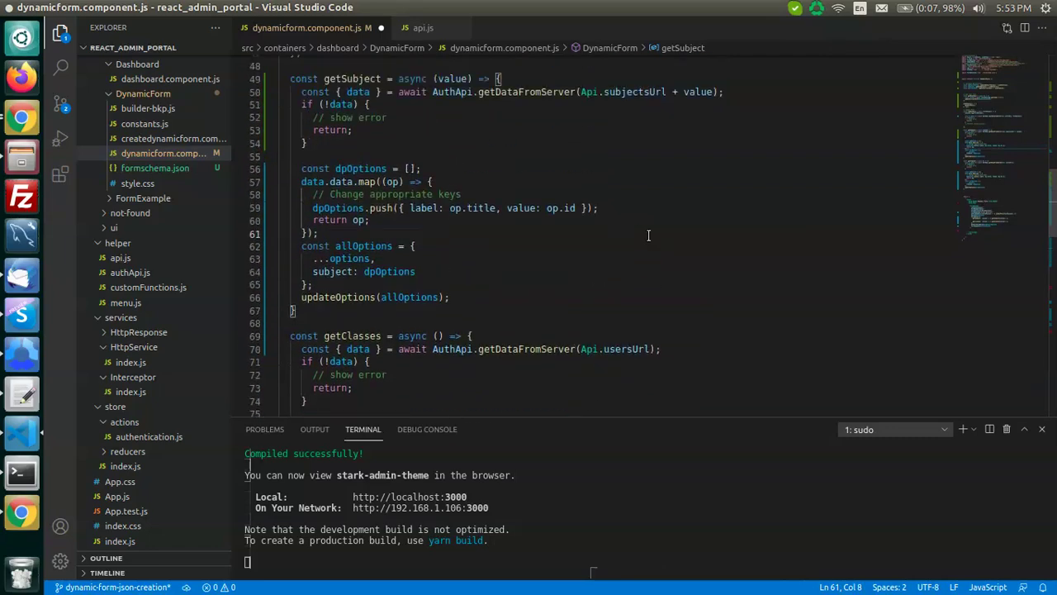
Remove "+ value" from getSubject's getDataFromServer argument, leaving only Api.subjectsUrl.
scroll(649, 236, up, 1)
double_click(701, 151)
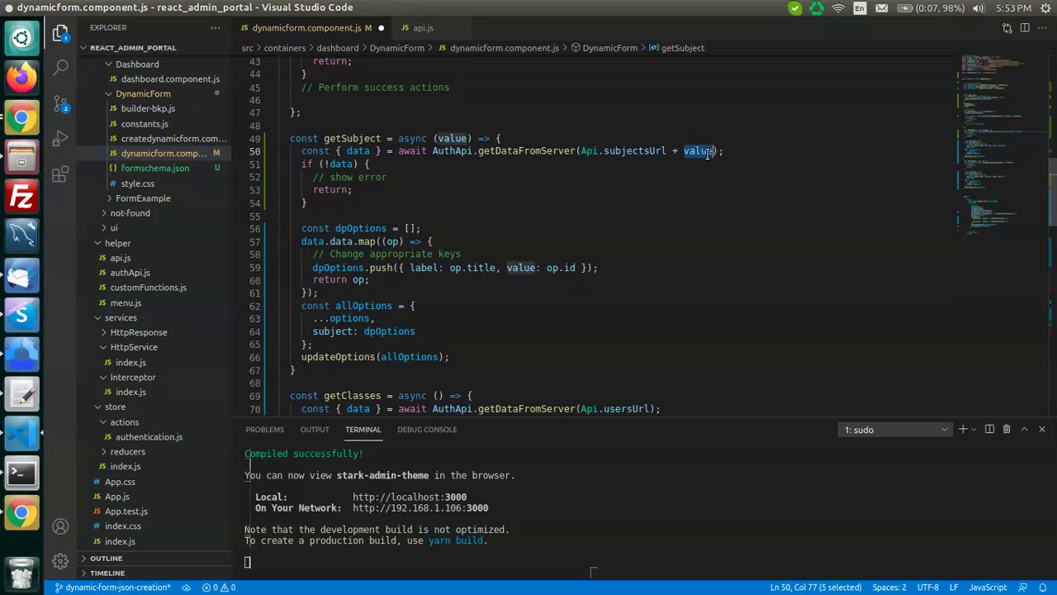
key(BackSpace)
key(BackSpace)
key(BackSpace)
key(BackSpace)
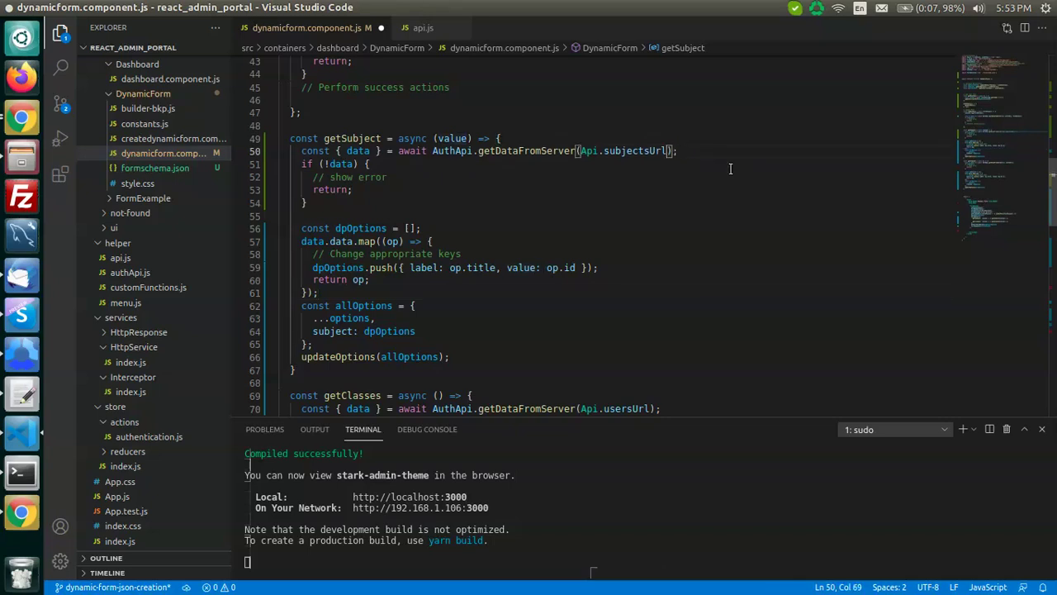
Add the line console.log('value', value); at the start of getSubject, above the getDataFromServer call.
key(ctrl+shift+Return)
text(connsole.log('value)
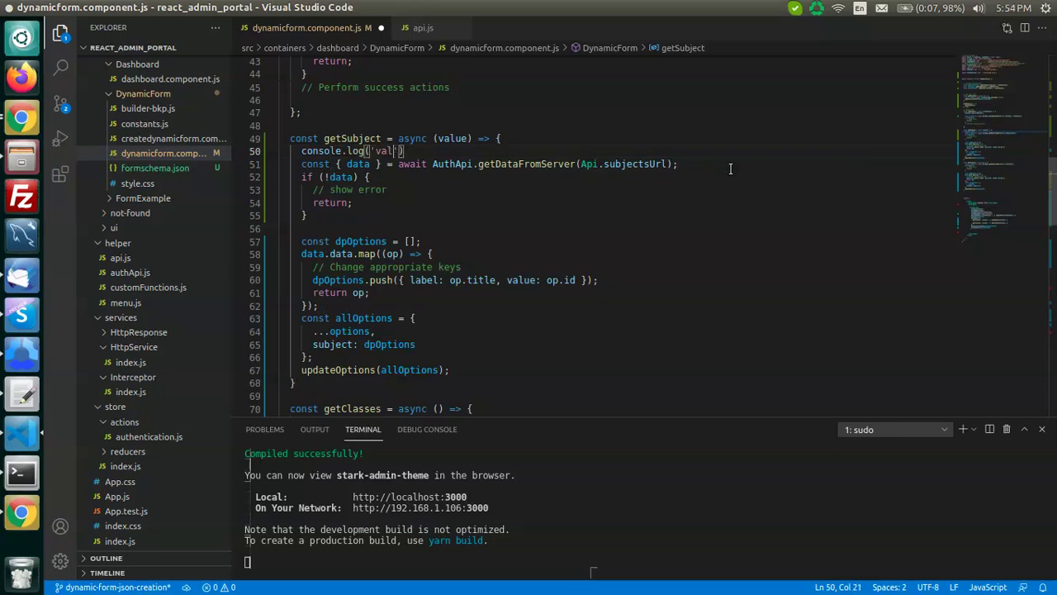
text(', value)
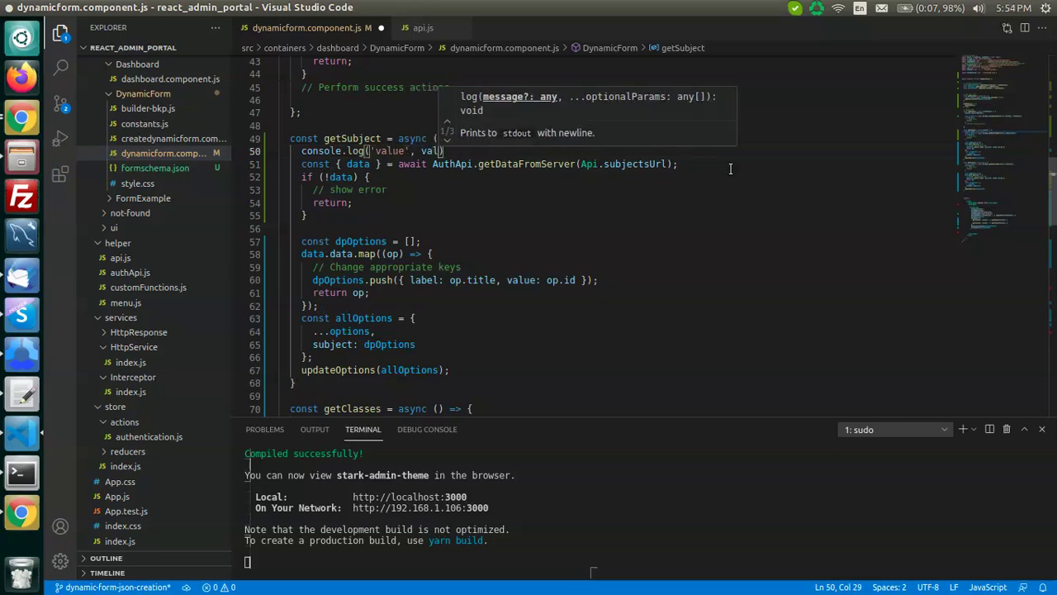
text(;)
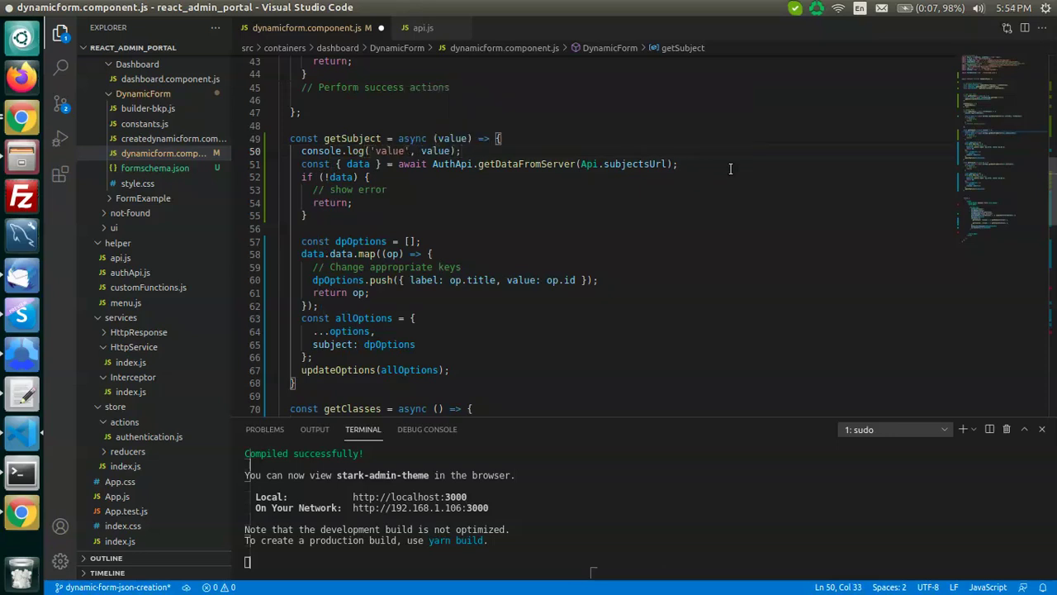
key(alt+Tab)
key(alt+Tab)
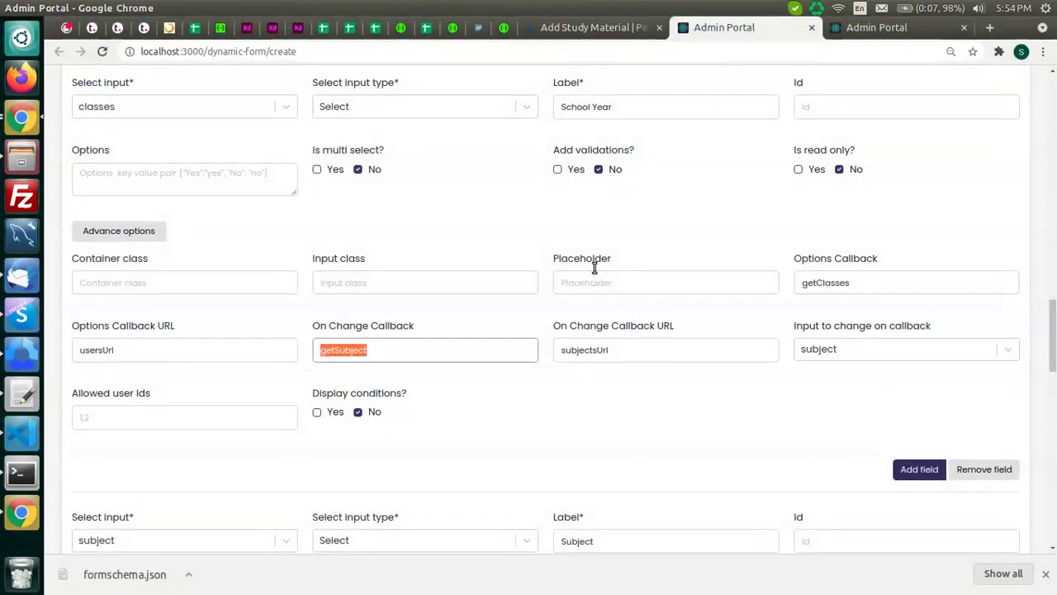
key(alt+Tab)
key(alt+Tab)
key(alt+Tab)
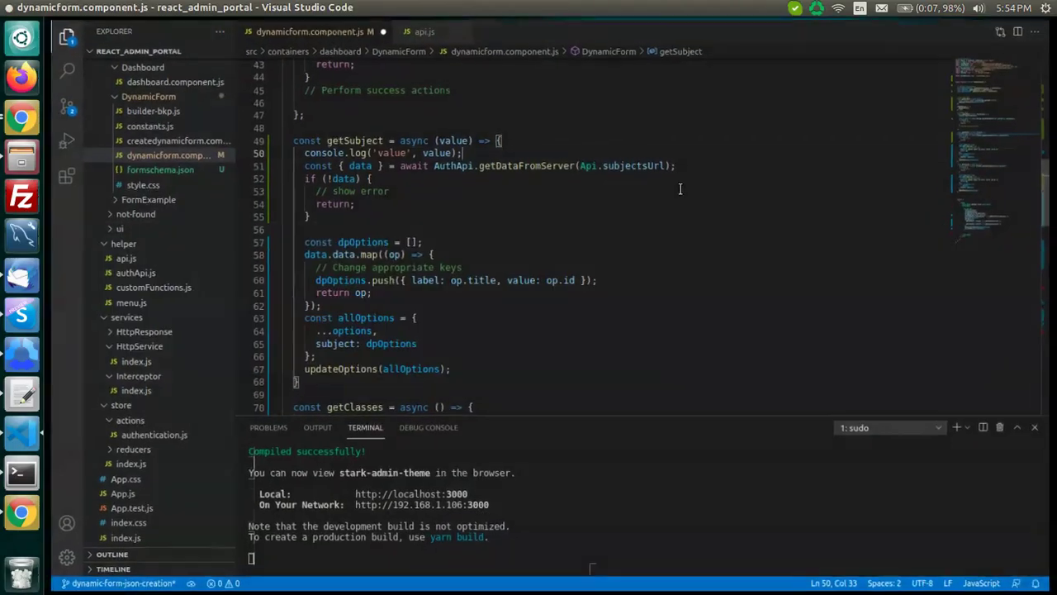
Examine the getClasses and getSubject methods and how they are passed to FormBuilder's callbacks prop.
scroll(581, 180, down, 3)
scroll(583, 186, down, 2)
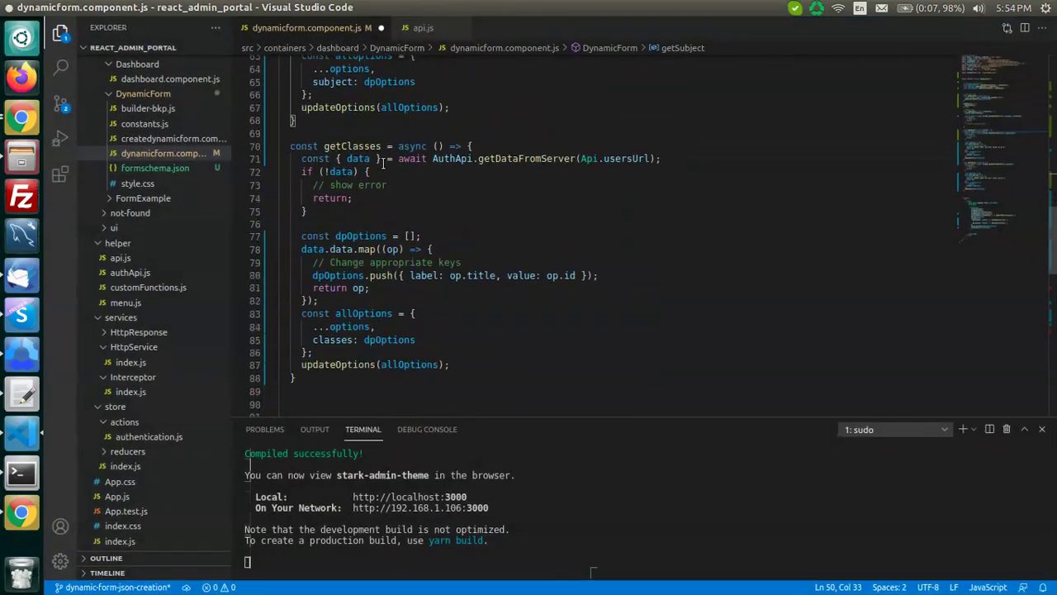
double_click(364, 146)
scroll(477, 174, up, 8)
double_click(327, 204)
scroll(486, 193, down, 17)
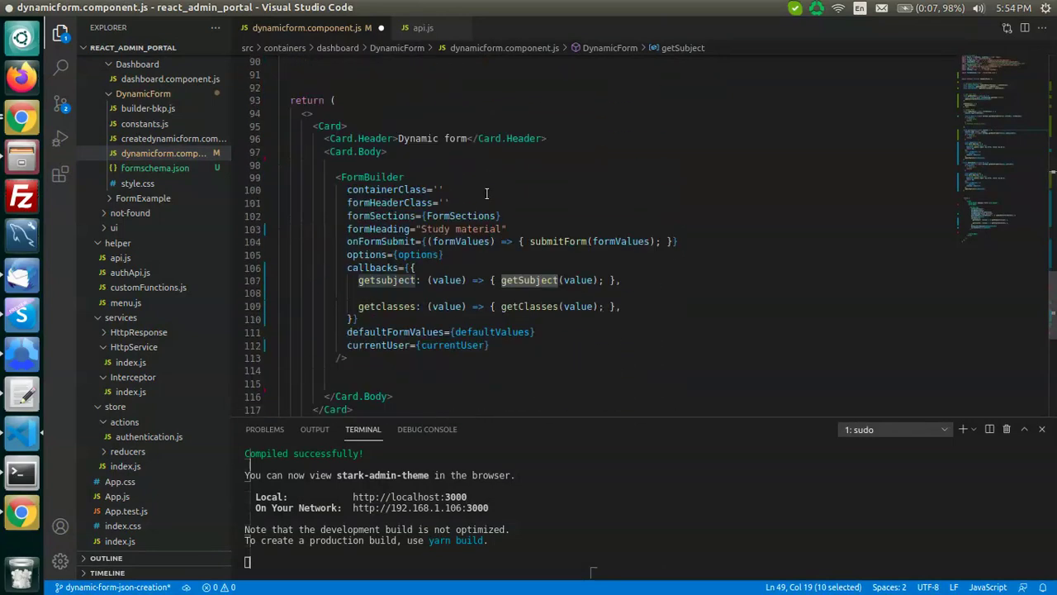
click(632, 234)
scroll(635, 235, up, 8)
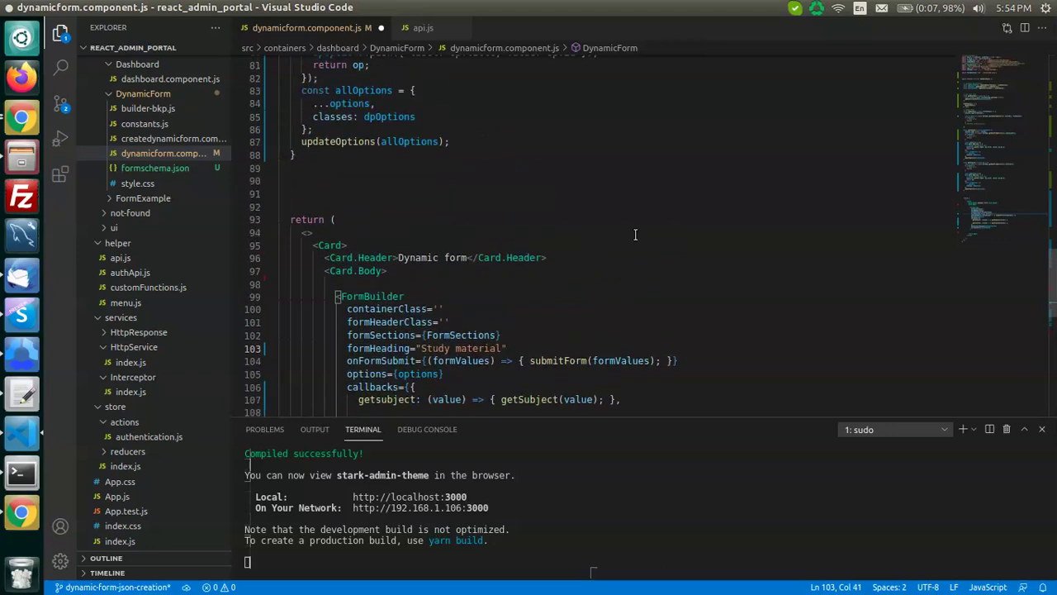
scroll(635, 234, up, 8)
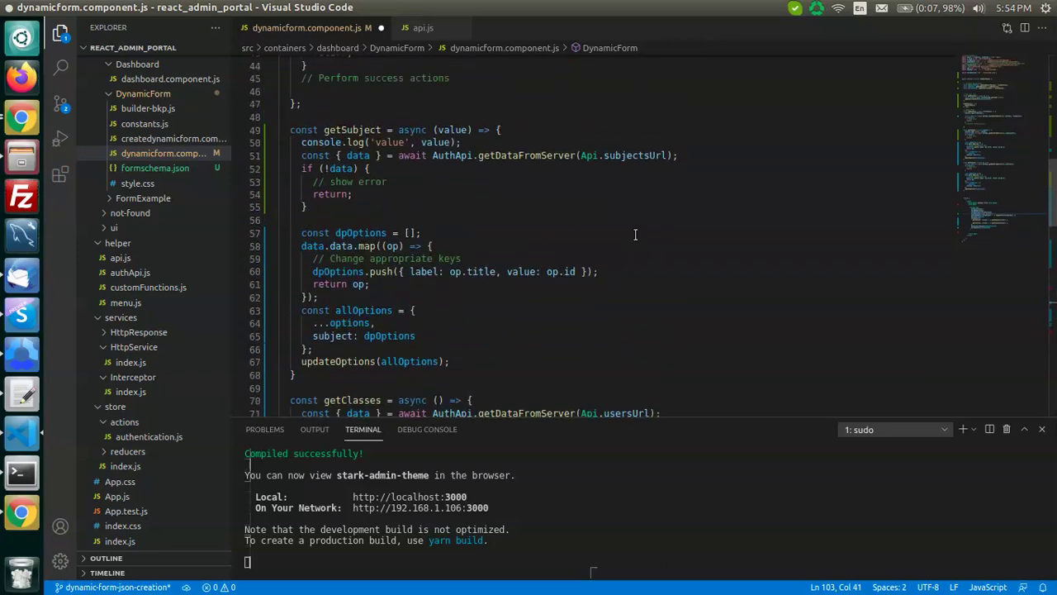
Save dynamicform.component.js and bring up the dynamic-form page in Chrome.
click(635, 235)
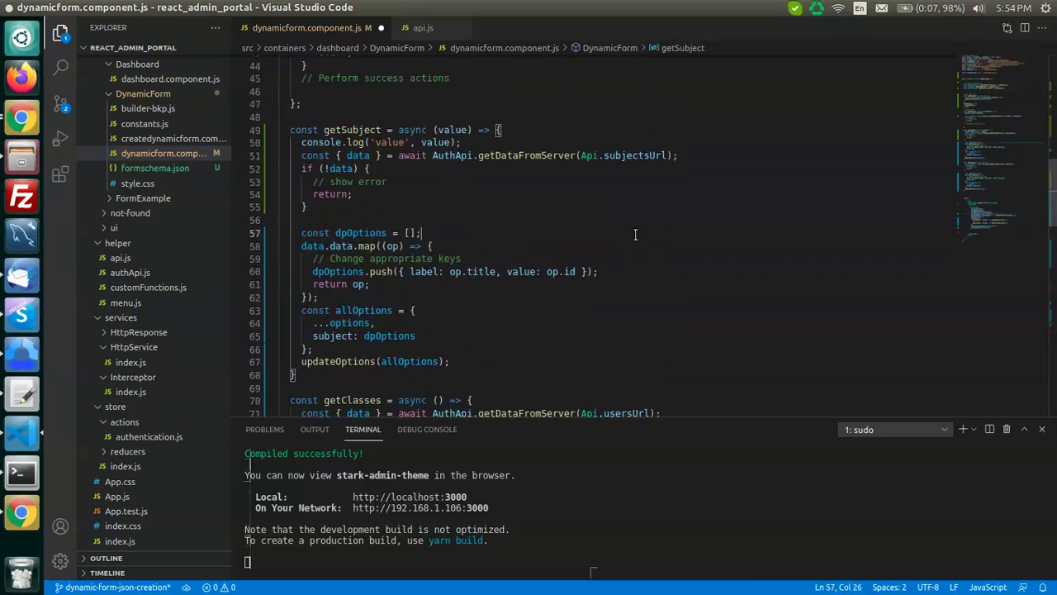
scroll(635, 235, up, 2)
scroll(635, 234, down, 4)
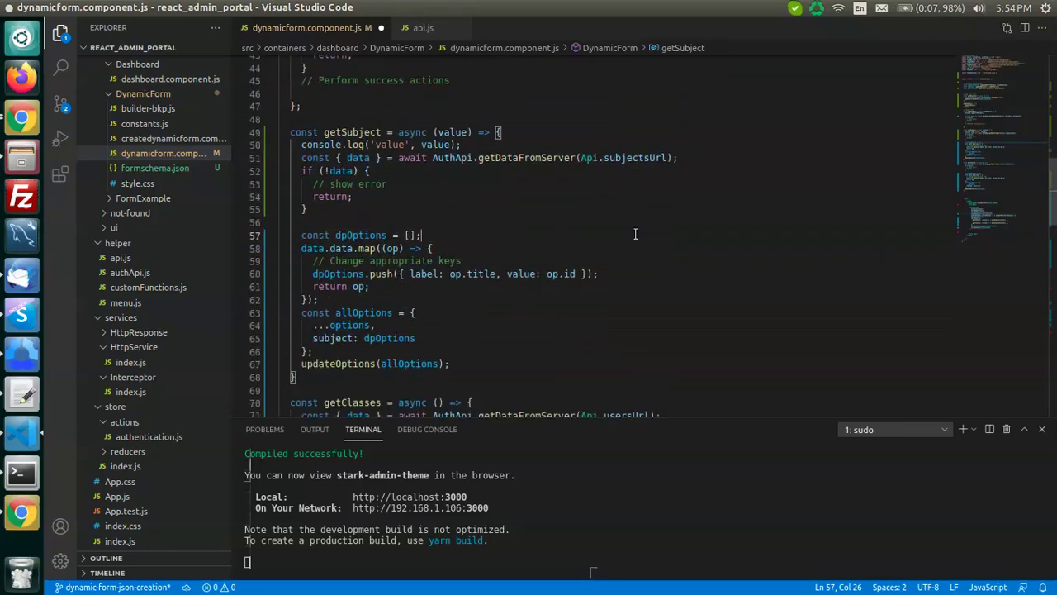
click(644, 193)
scroll(643, 192, up, 15)
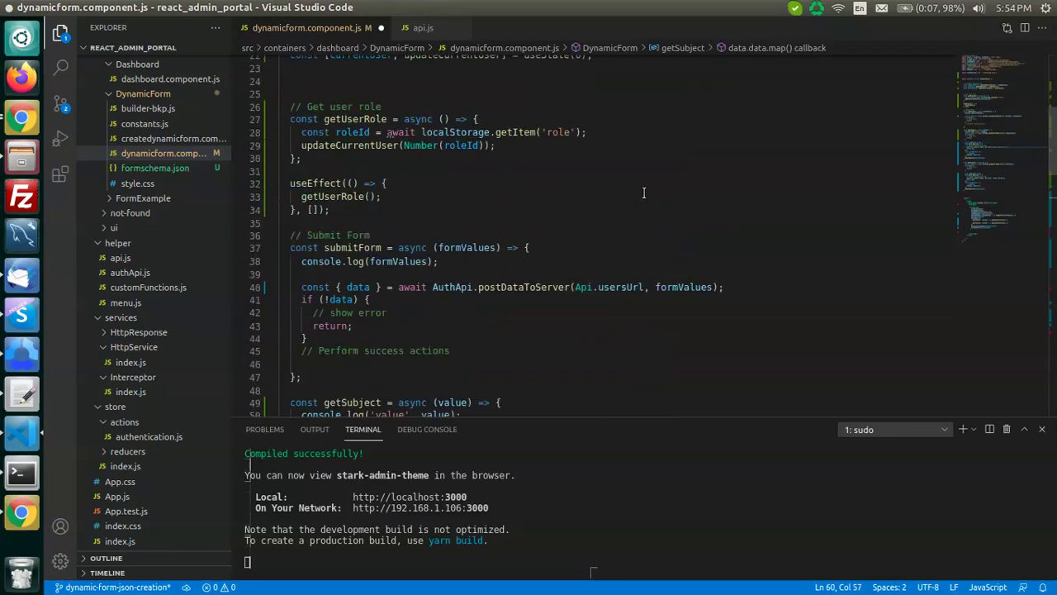
key(ctrl+s)
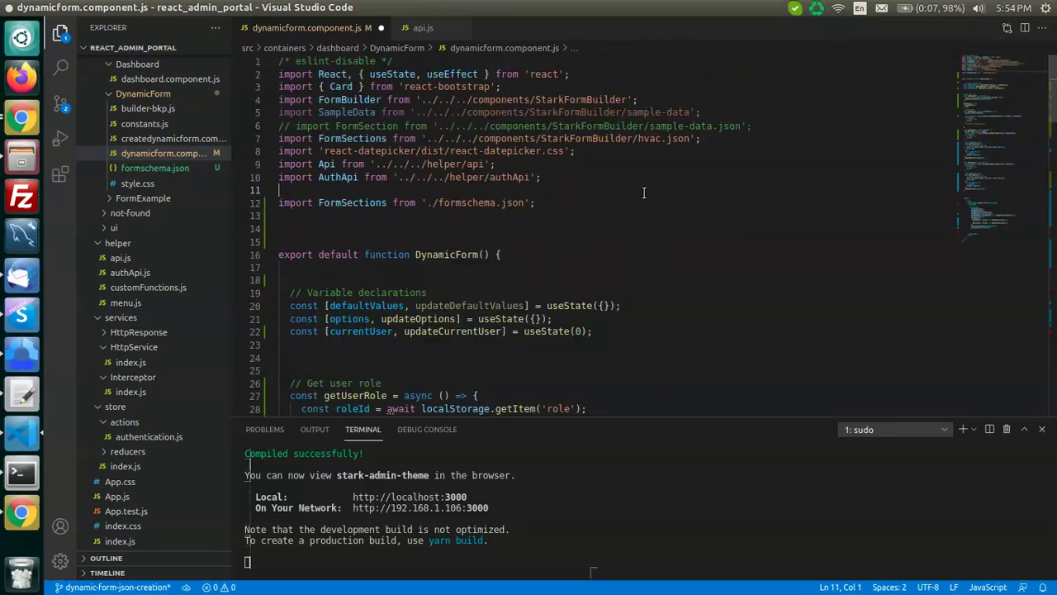
key(alt+Tab)
click(859, 35)
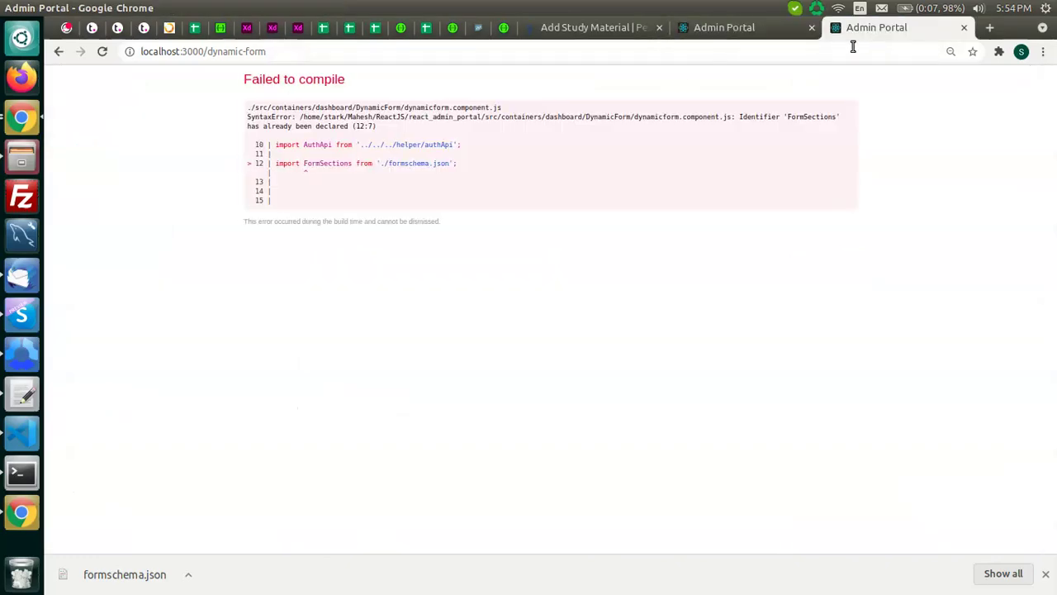
In Visual Studio Code, comment out the duplicate FormSections import from hvac.json in dynamicform.component.js and save the file.
key(alt+Tab)
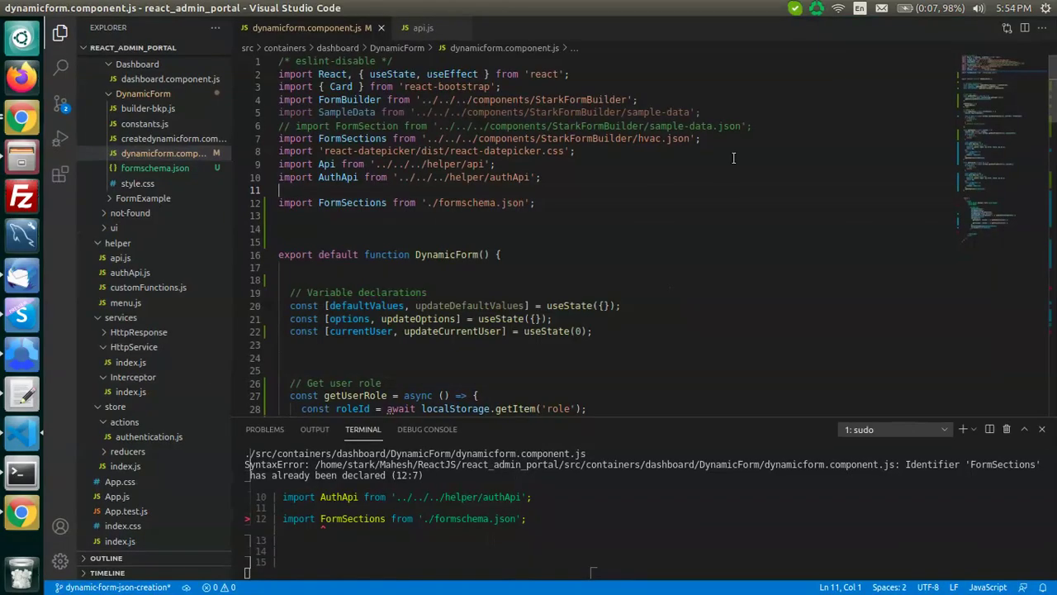
click(352, 206)
double_click(351, 202)
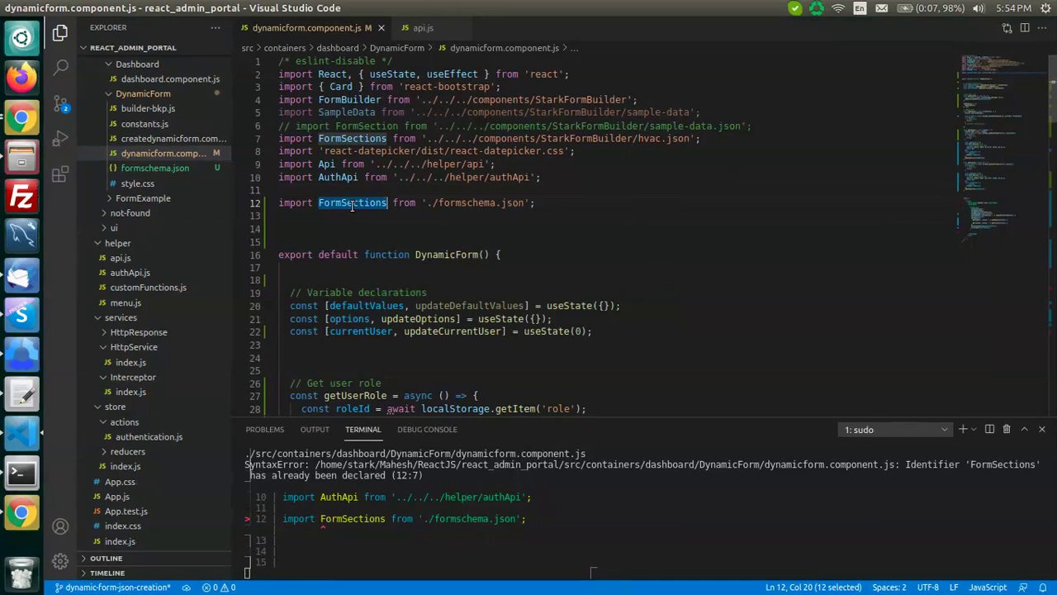
click(456, 139)
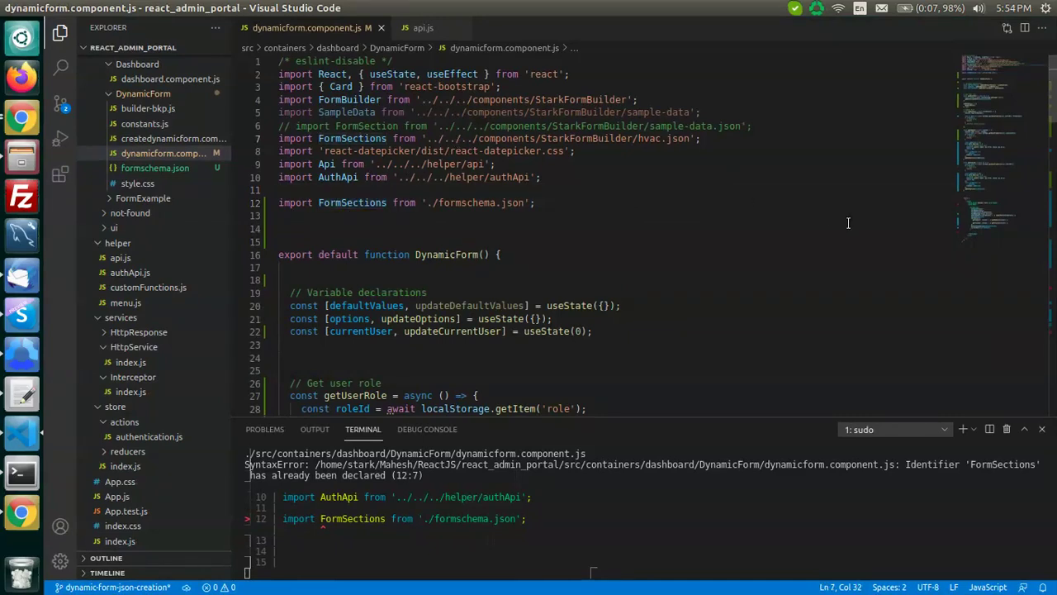
key(ctrl+slash)
key(ctrl+s)
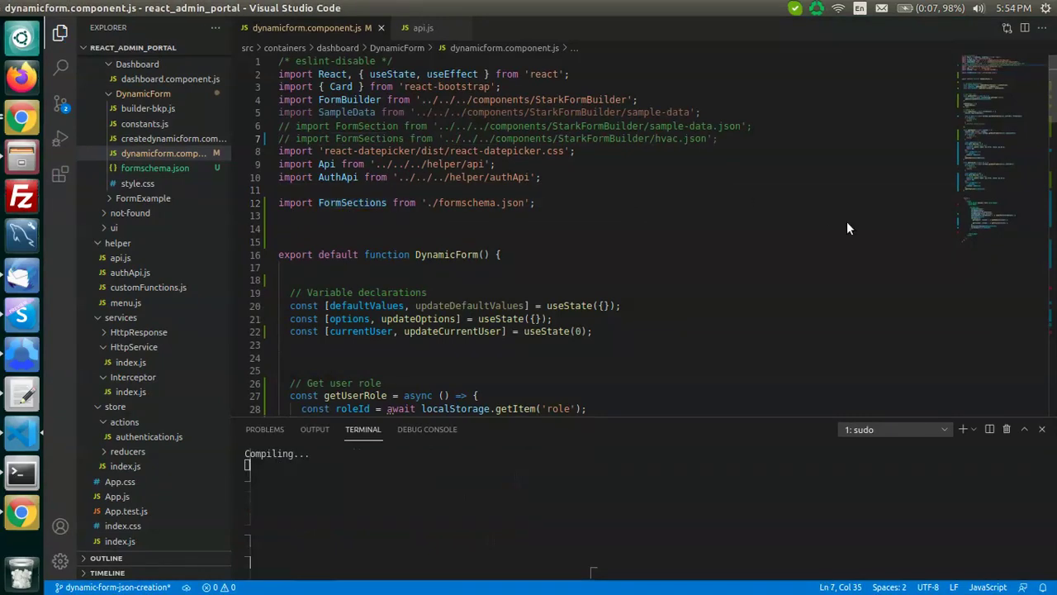
Review the rendered Study material form in Chrome with the downloads bar closed, and return to the form builder page.
key(alt+Tab)
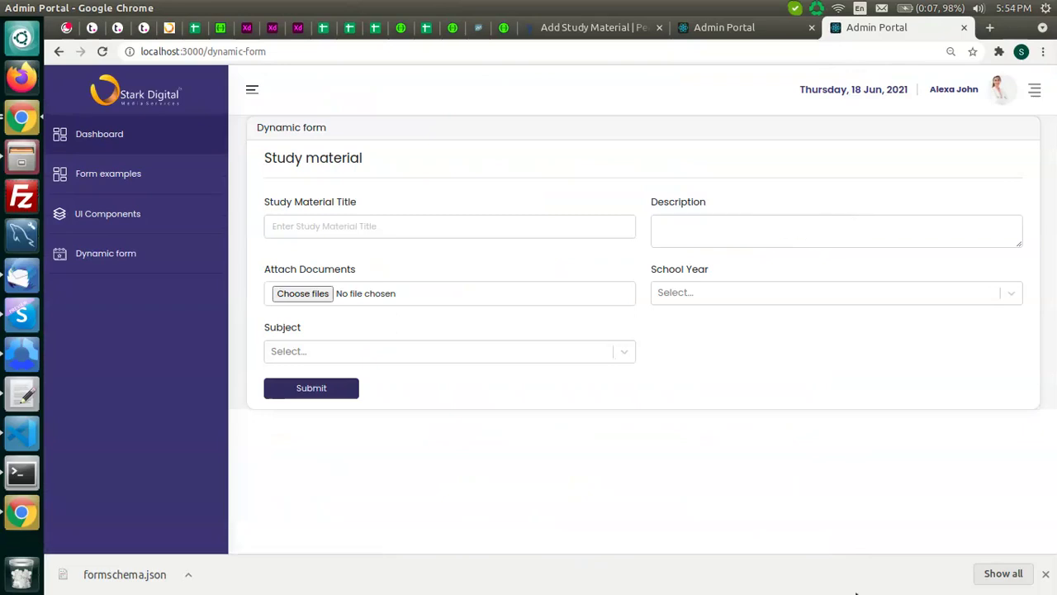
click(1046, 573)
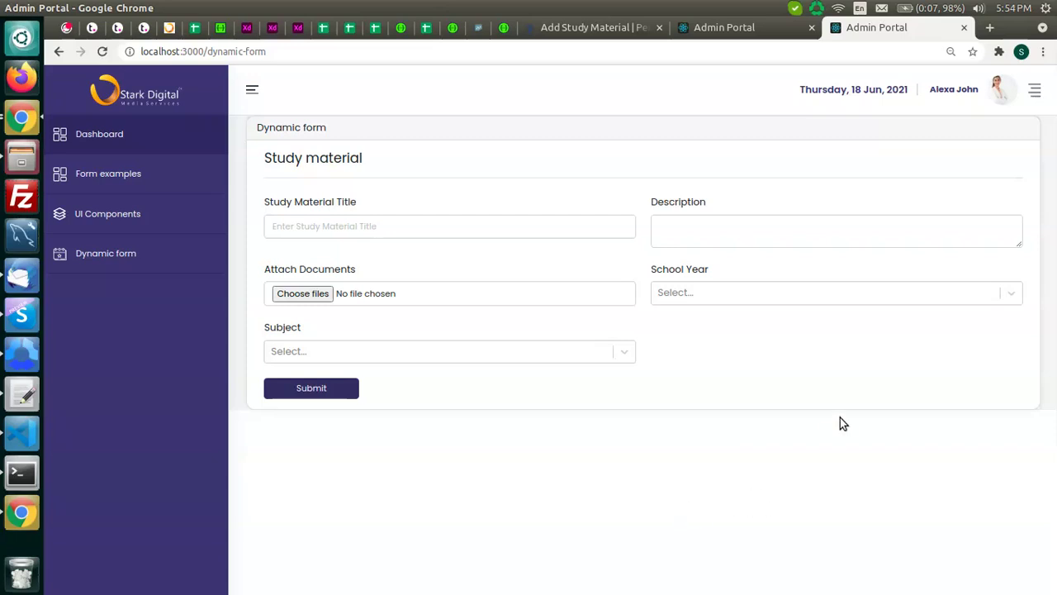
click(590, 27)
click(707, 27)
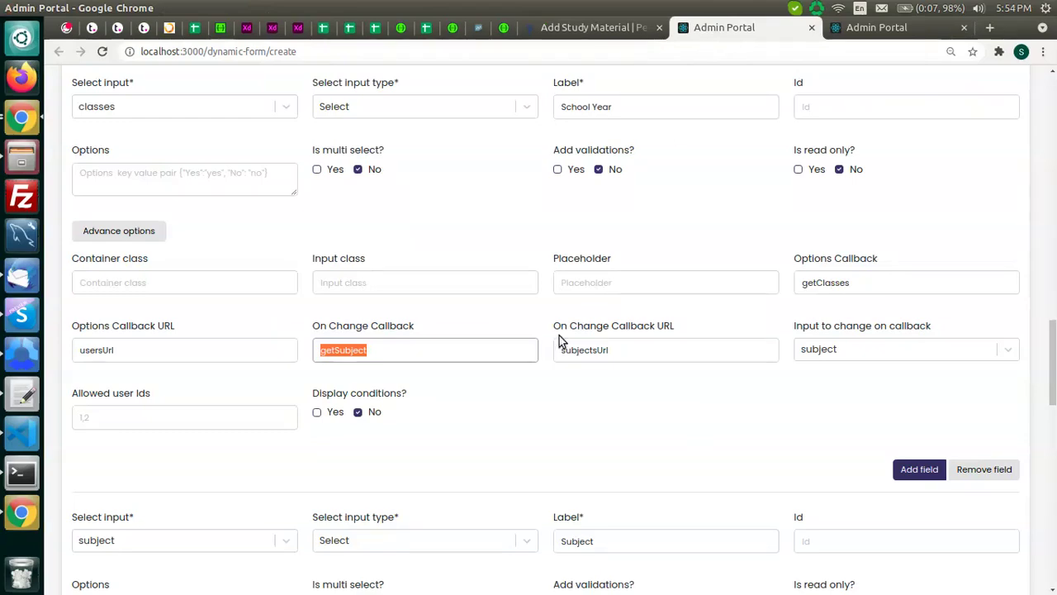
Submit the empty Study material form to test its required-field validation, and compare it with the form builder page.
click(877, 28)
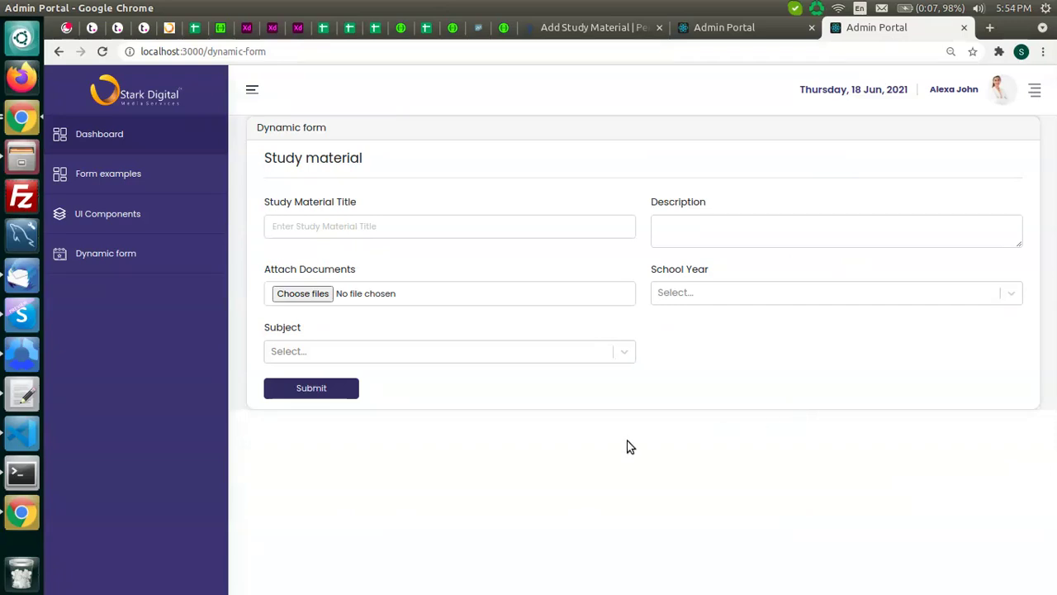
click(333, 394)
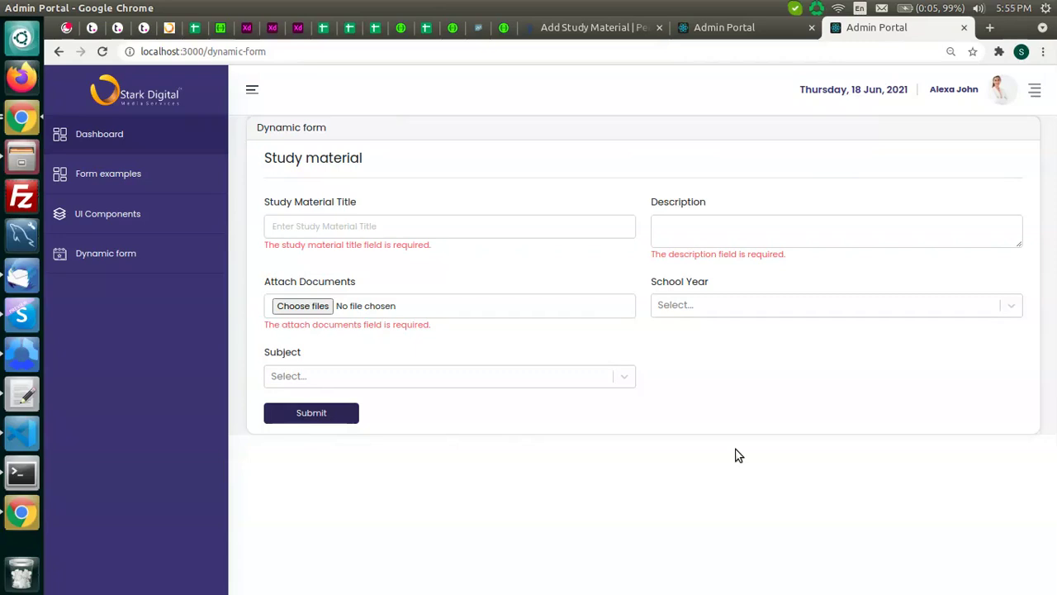
click(700, 27)
click(874, 20)
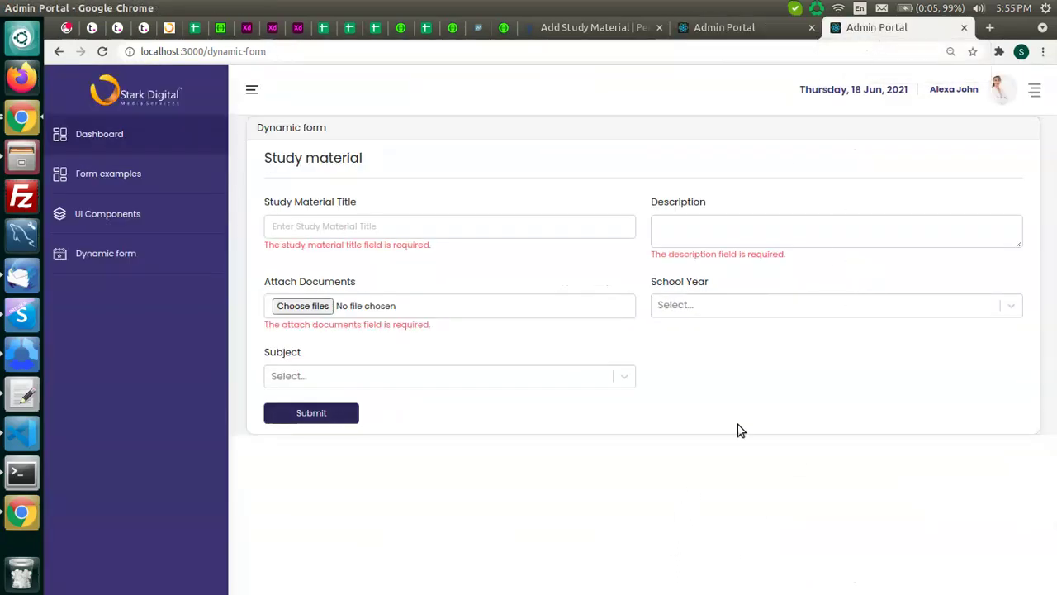
click(731, 36)
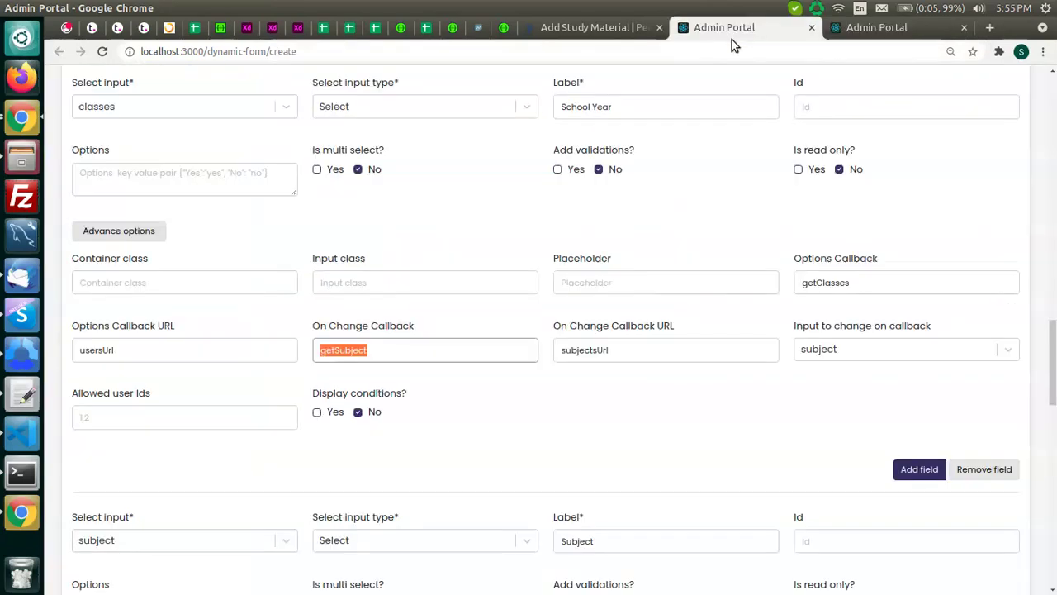
click(864, 33)
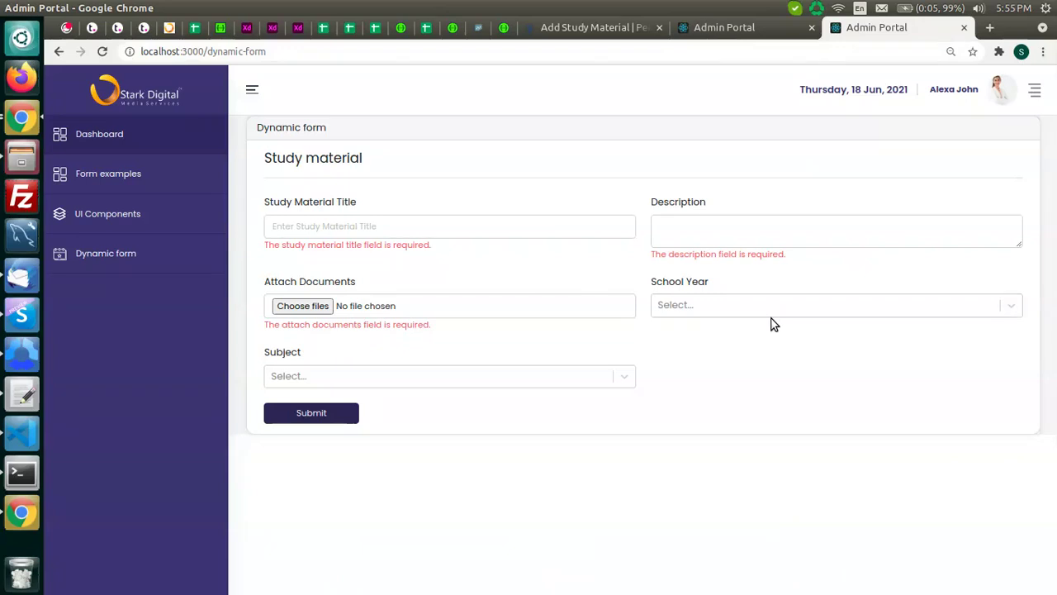
Open the network log for the rendered form, and examine submitForm's postDataToServer call and error handling in Visual Studio Code.
key(ctrl+shift+i)
scroll(619, 305, down, 2)
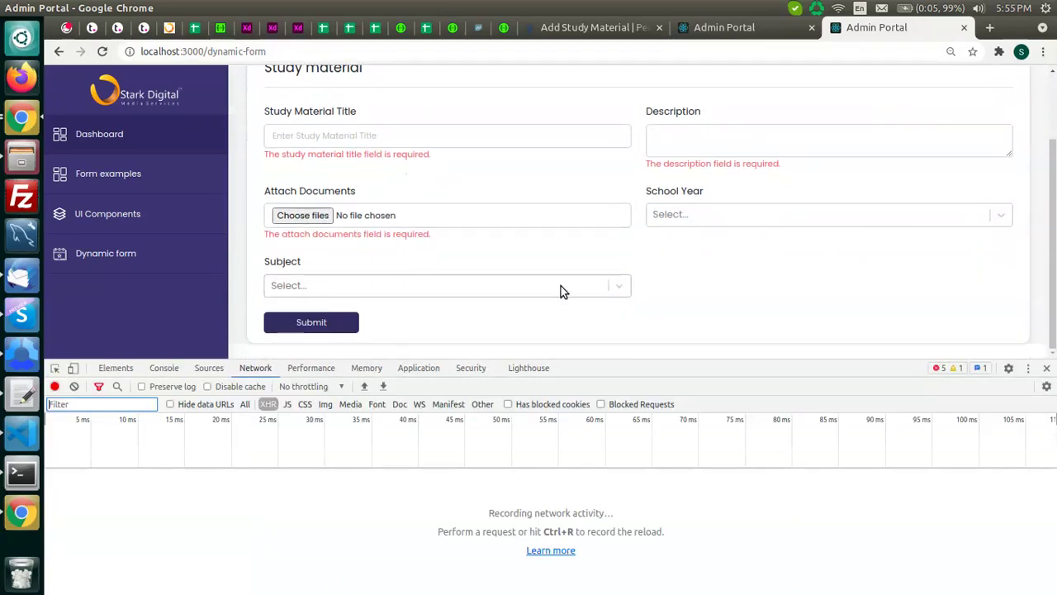
key(alt+Tab)
scroll(517, 230, down, 6)
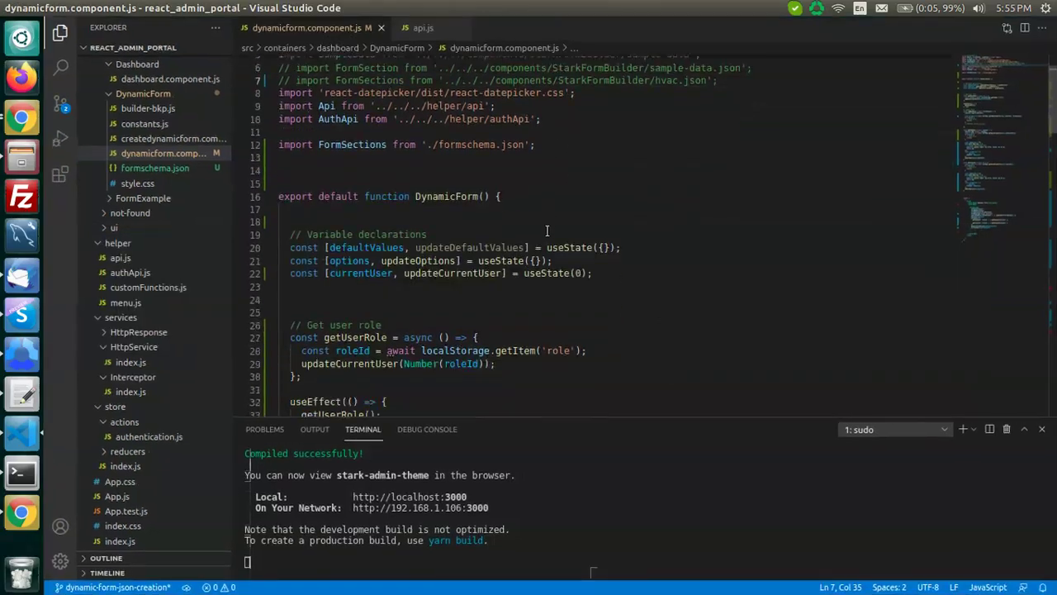
scroll(517, 231, down, 2)
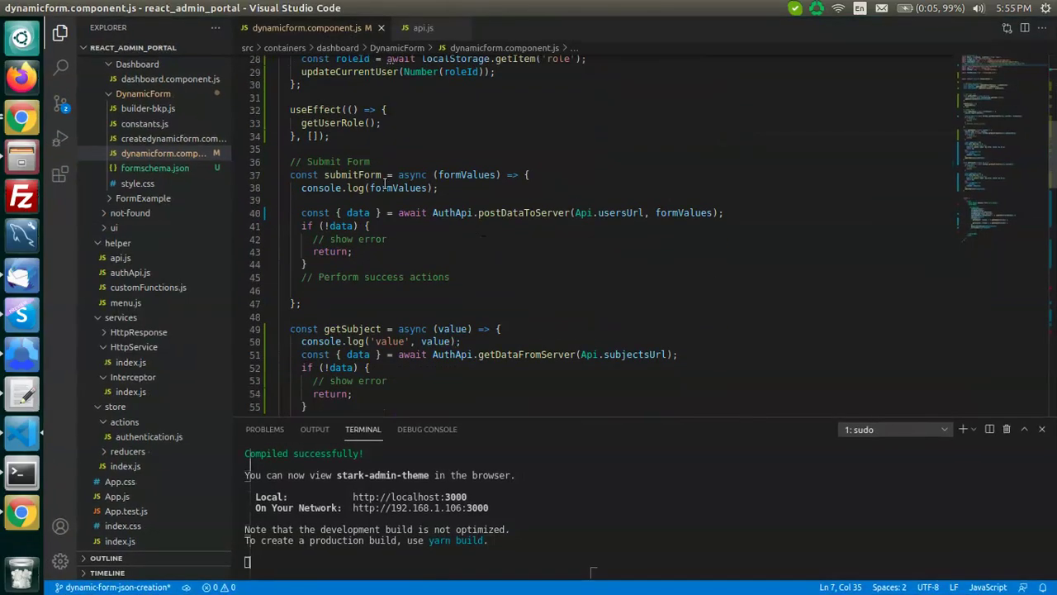
drag(302, 212, 403, 278)
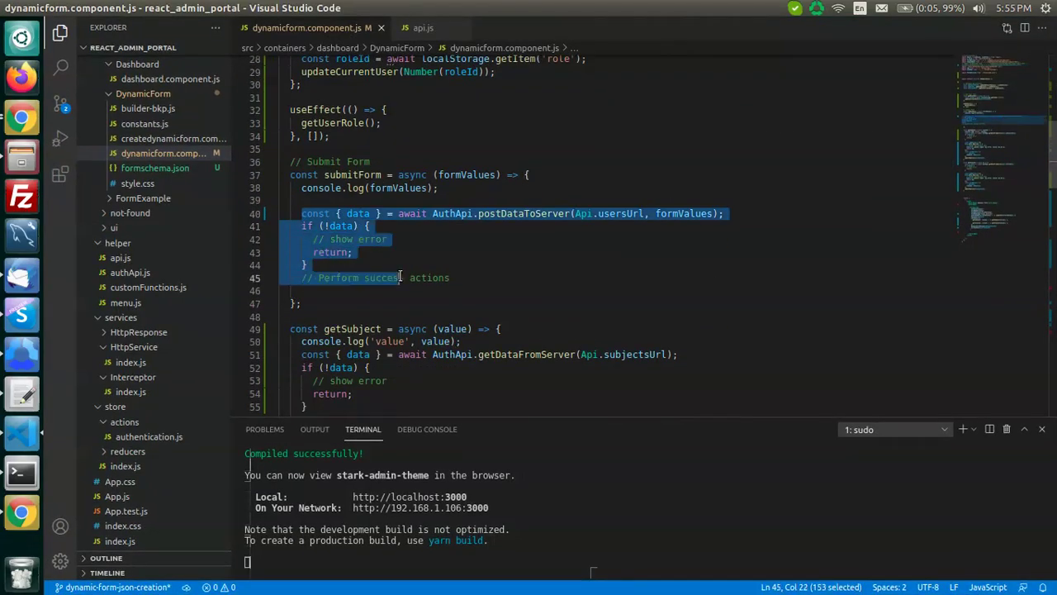
click(598, 246)
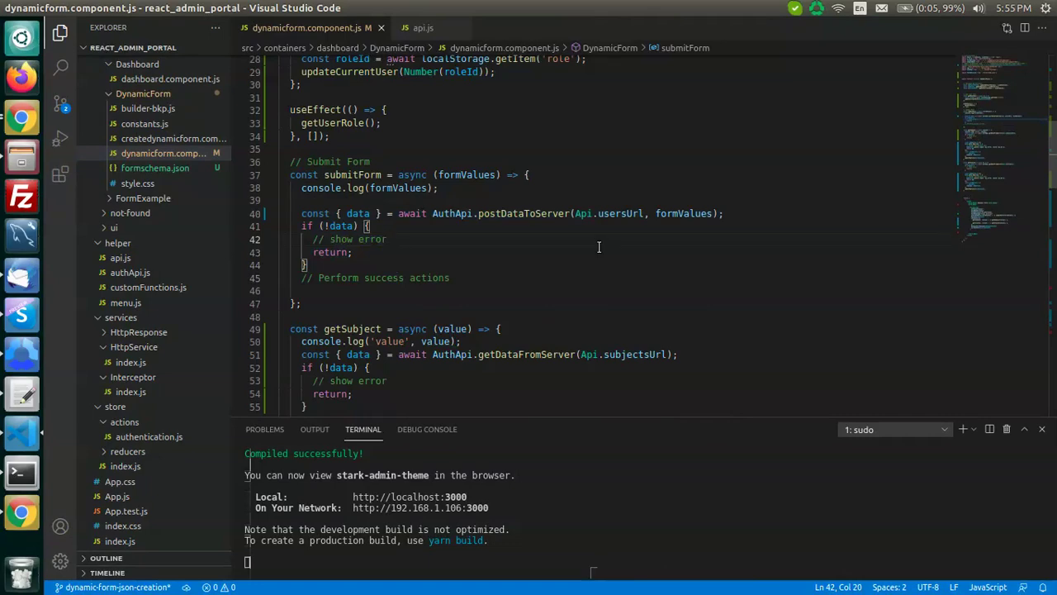
Return to the rendered Study material form in Chrome and close the developer tools.
key(alt+Tab)
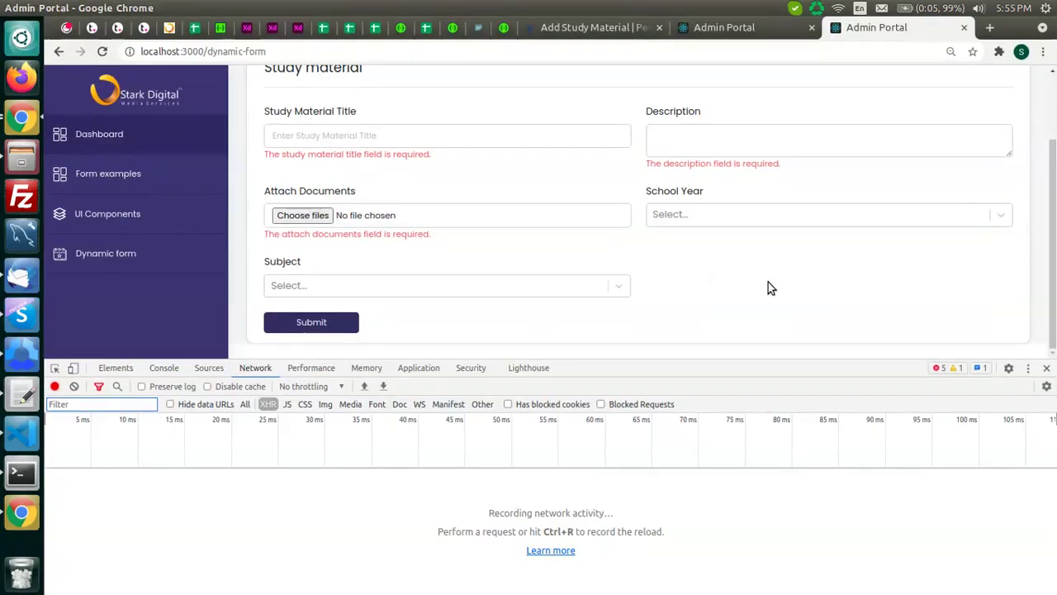
scroll(759, 286, up, 2)
scroll(759, 286, down, 2)
click(1046, 367)
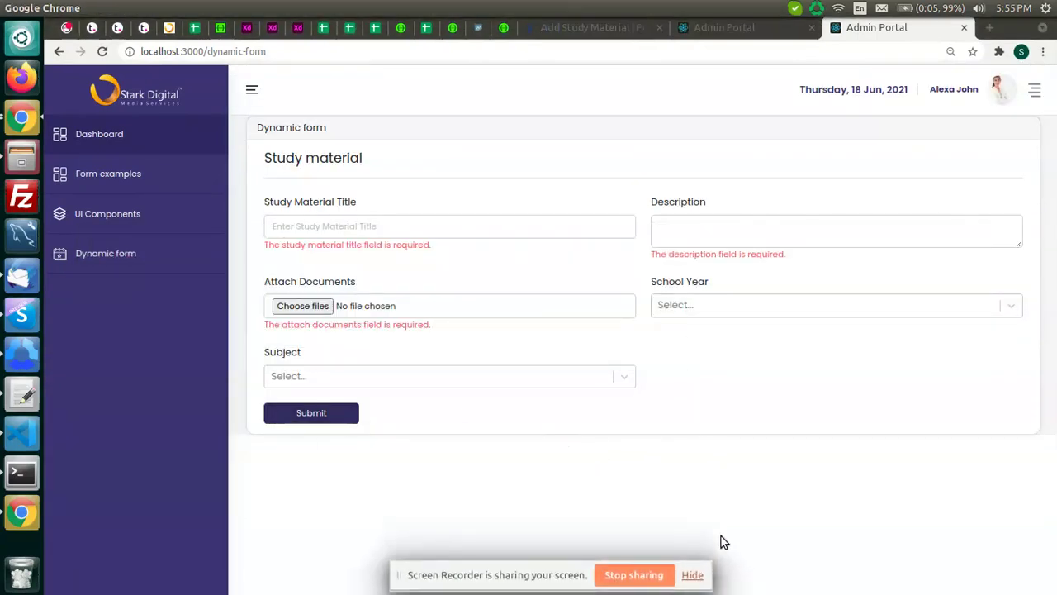
click(693, 483)
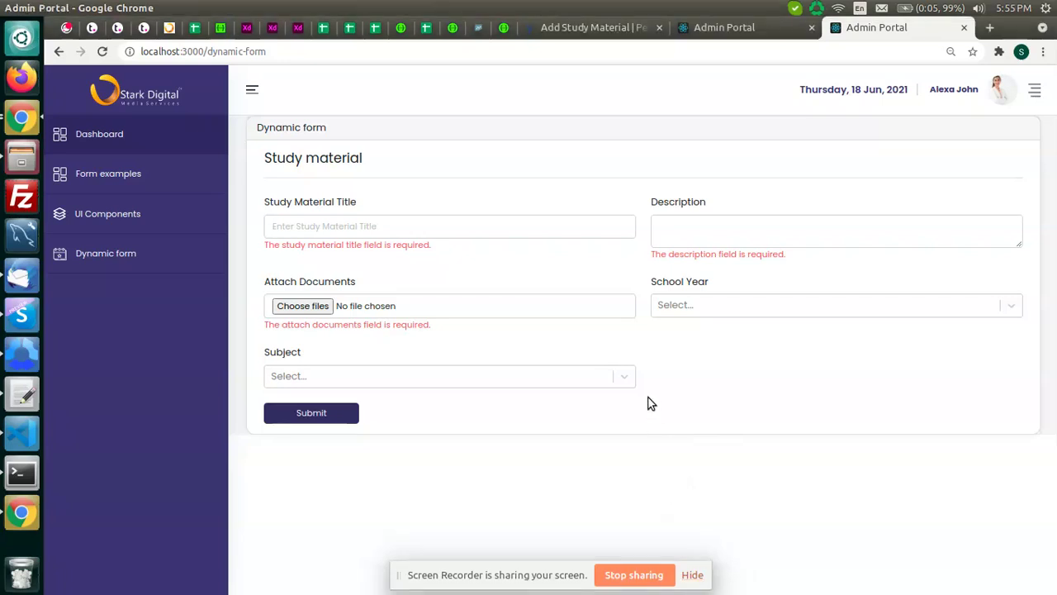
Review the Attach Documents and Description field settings and their Required validations on the form builder page.
click(732, 37)
scroll(710, 272, up, 2)
scroll(712, 273, up, 5)
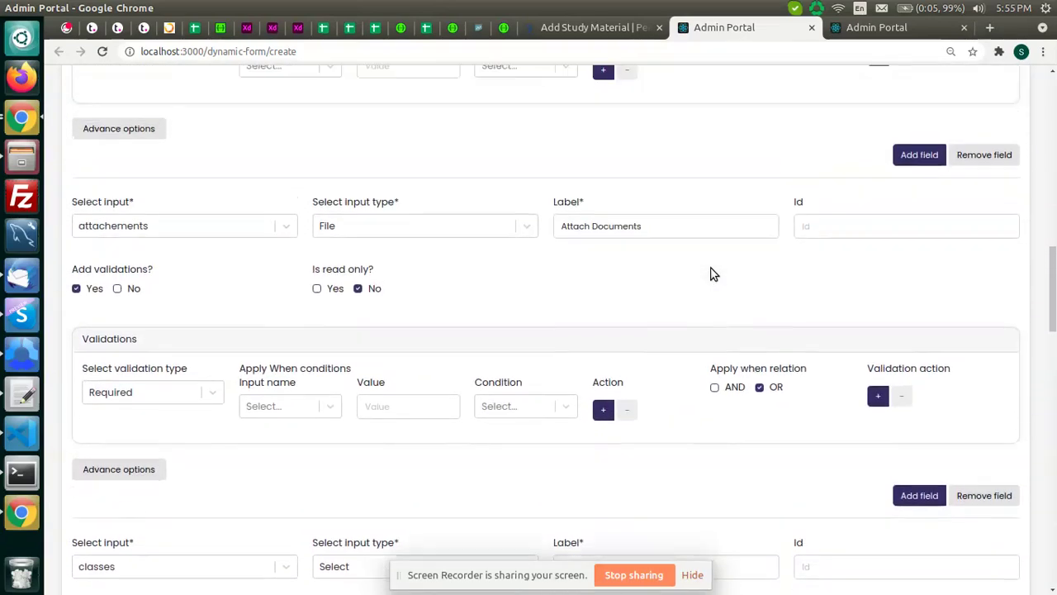
scroll(712, 273, up, 5)
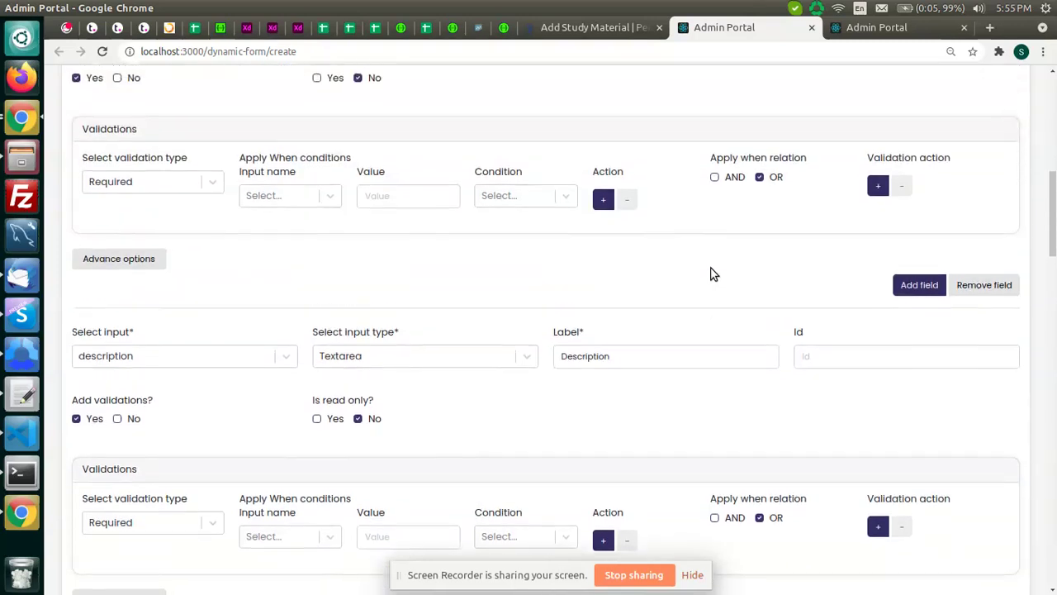
scroll(711, 274, down, 2)
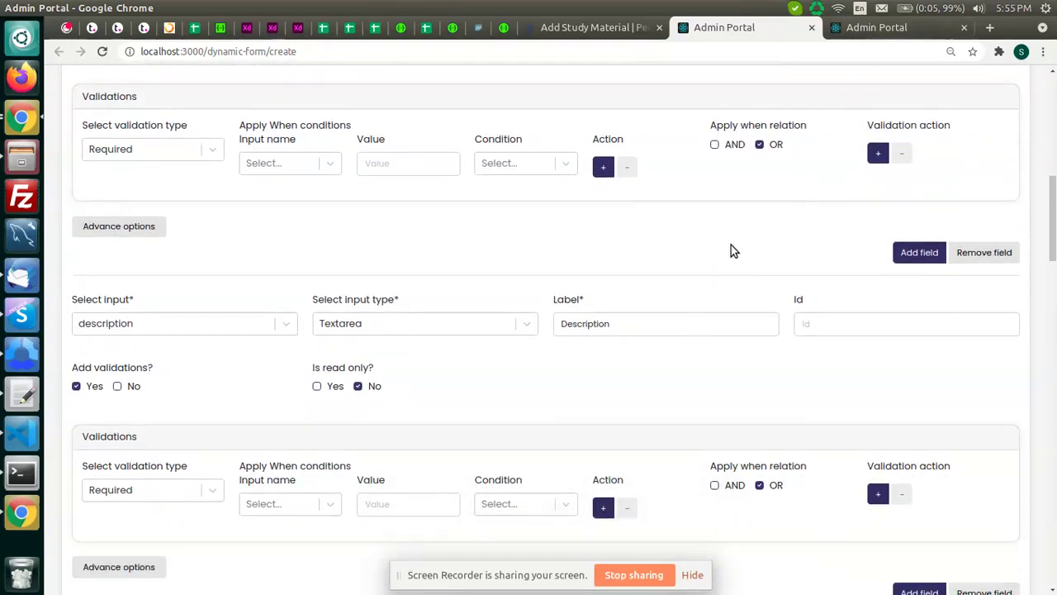
In Visual Studio Code, examine how getSubject maps op.title and op.id to the label and value keys of dpOptions.
key(alt+Tab)
scroll(551, 263, up, 1)
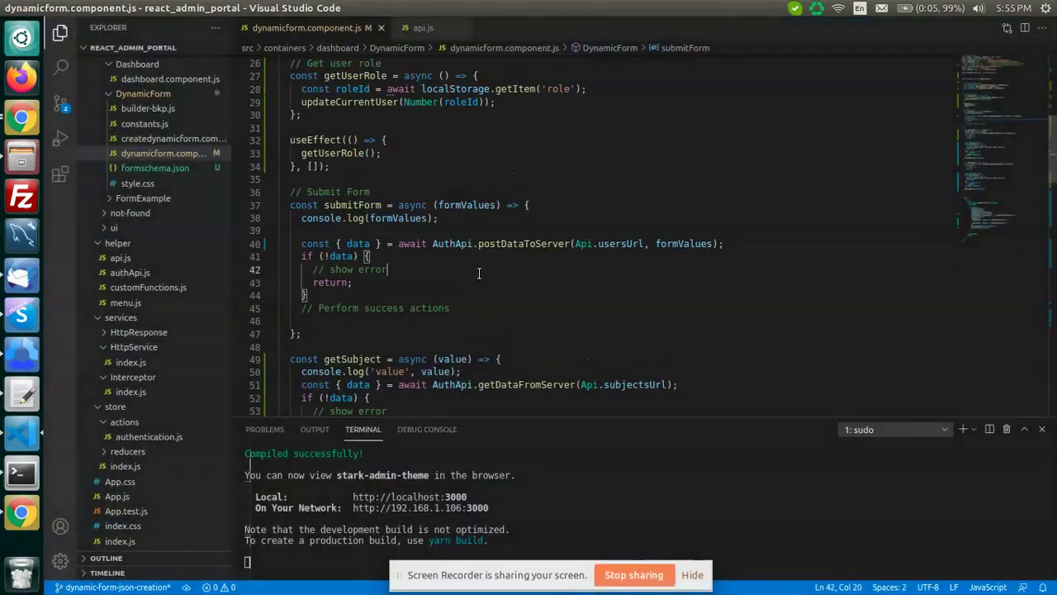
scroll(423, 279, down, 7)
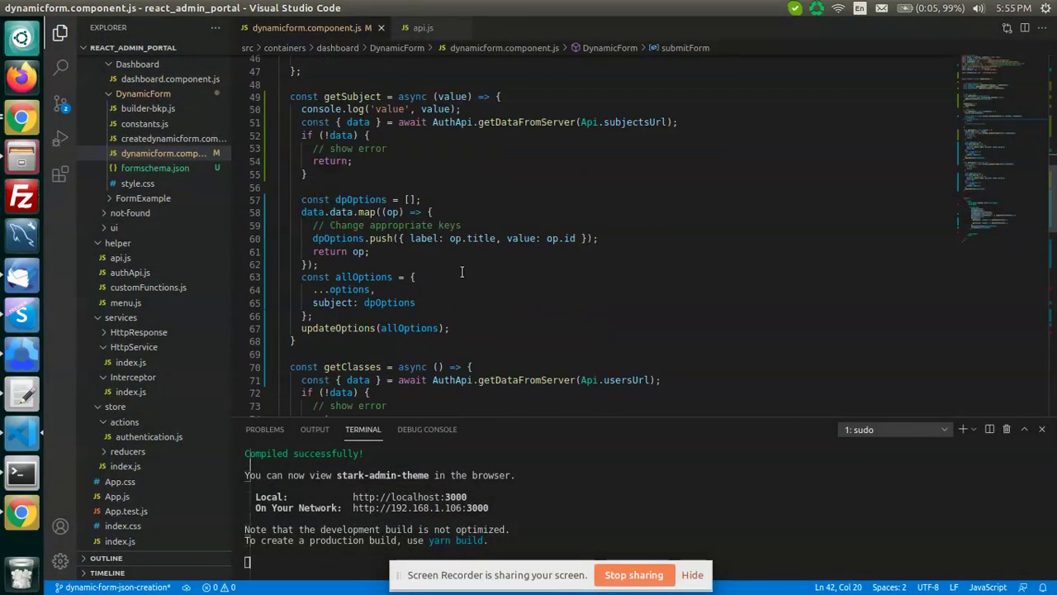
drag(315, 228, 398, 227)
click(455, 239)
double_click(482, 239)
triple_click(482, 238)
scroll(482, 239, down, 3)
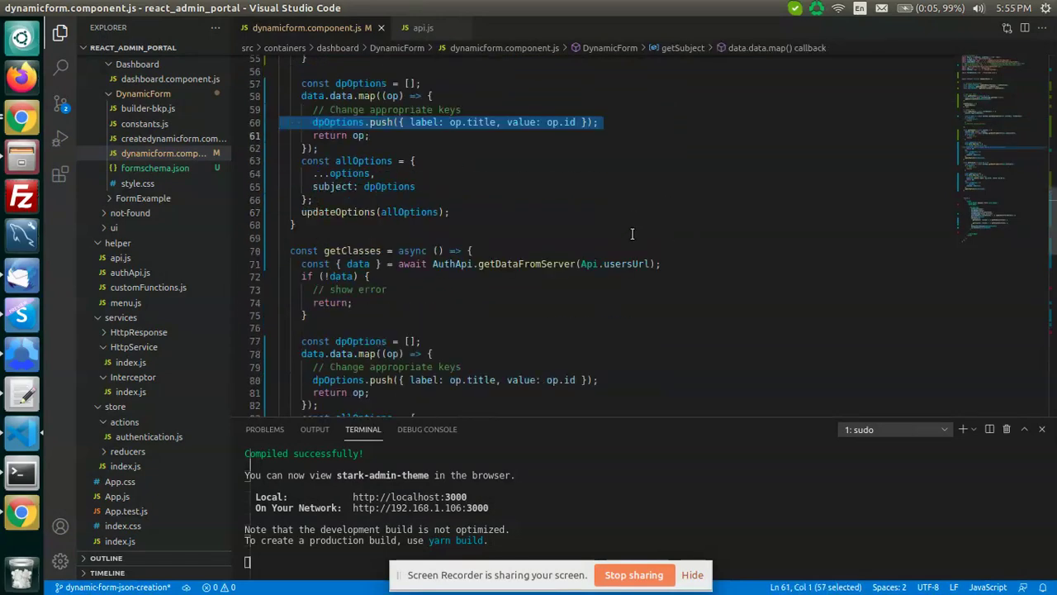
Examine getSubject's use of subjectsUrl and its value parameter in dynamicform.component.js, checking api.js in between.
scroll(470, 218, up, 7)
double_click(638, 248)
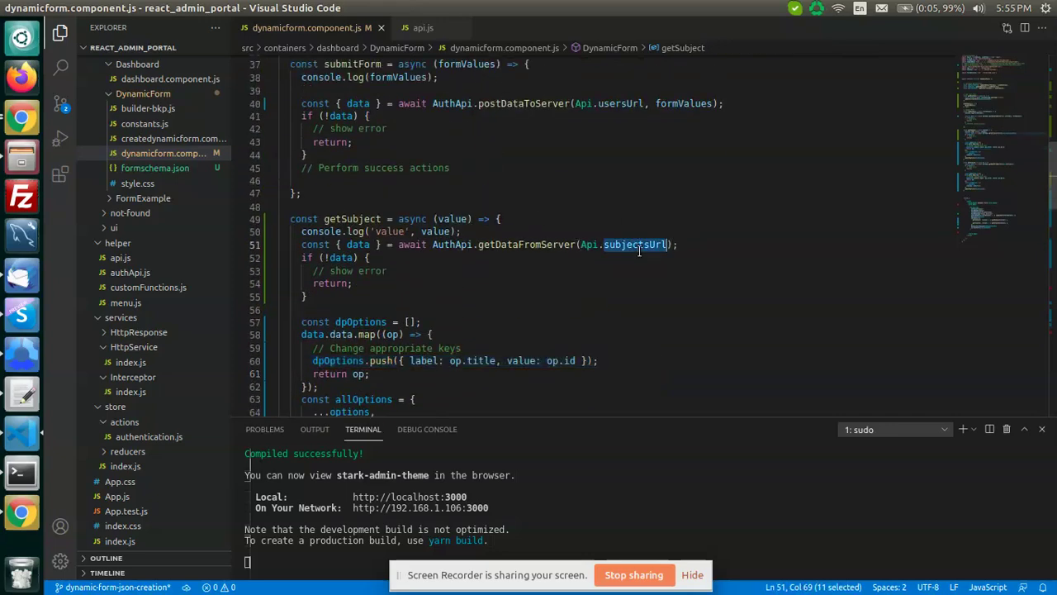
click(423, 27)
click(330, 27)
scroll(532, 129, up, 3)
scroll(503, 291, down, 1)
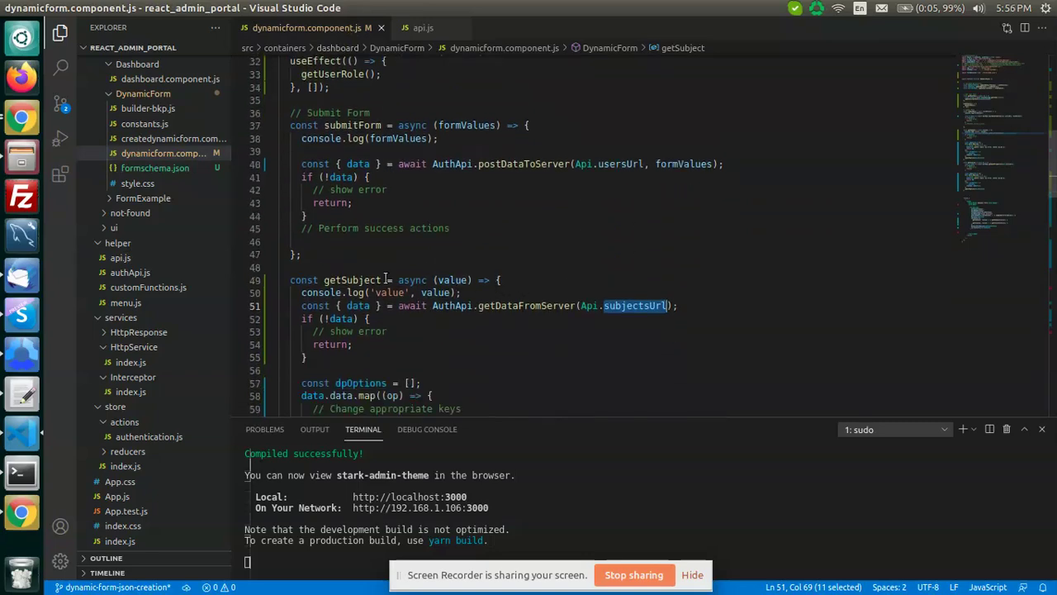
double_click(455, 281)
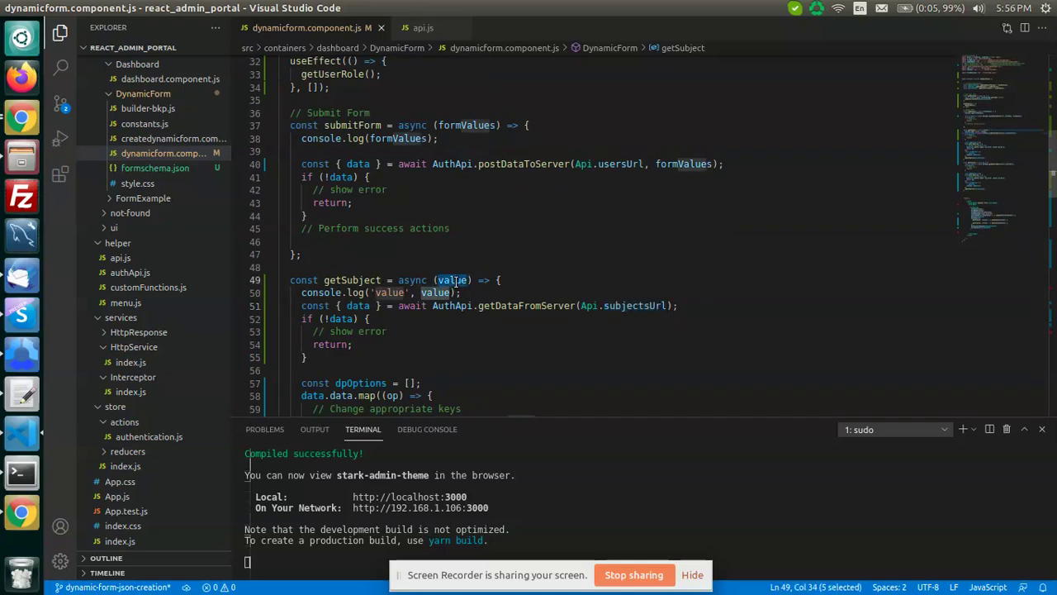
double_click(435, 293)
Review the getClasses method's options mapping and update call, and return to the form builder page in Chrome.
scroll(705, 266, down, 3)
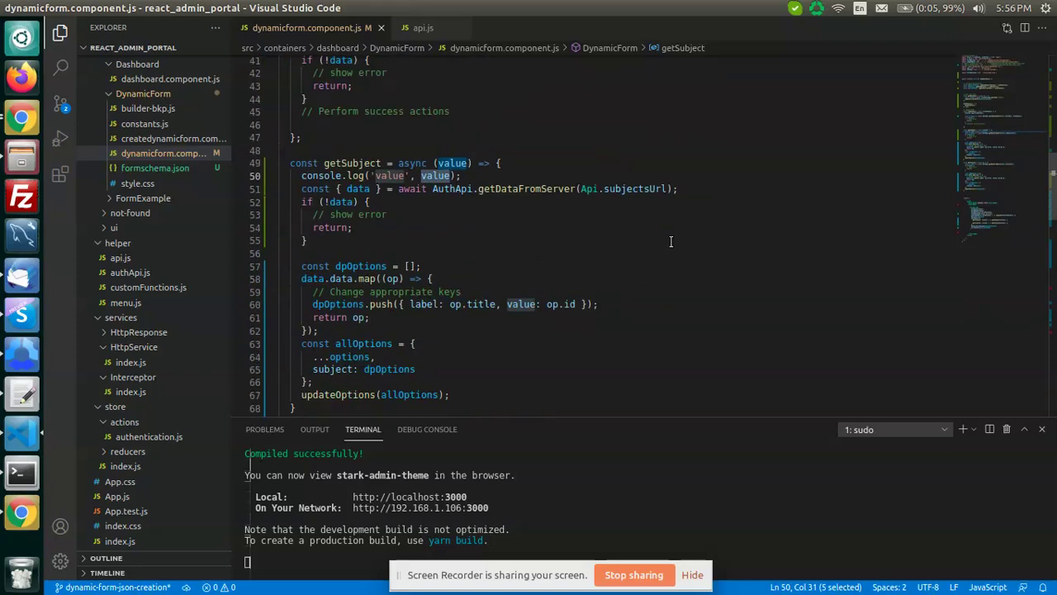
scroll(669, 239, down, 3)
scroll(625, 189, down, 3)
scroll(617, 189, up, 1)
scroll(617, 188, down, 1)
scroll(617, 189, down, 6)
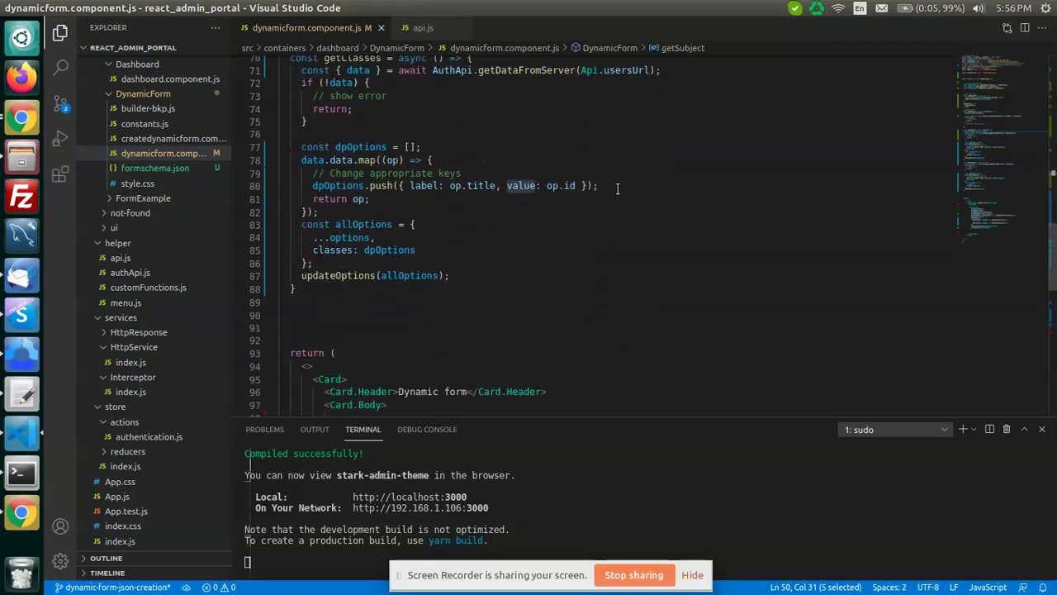
scroll(686, 207, up, 2)
click(686, 204)
key(alt+Tab)
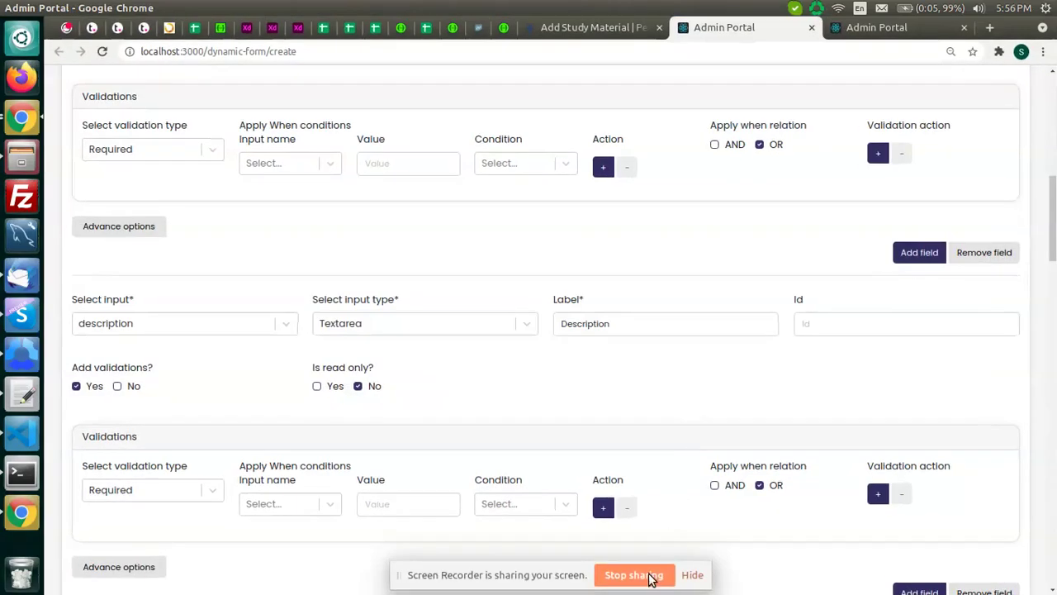